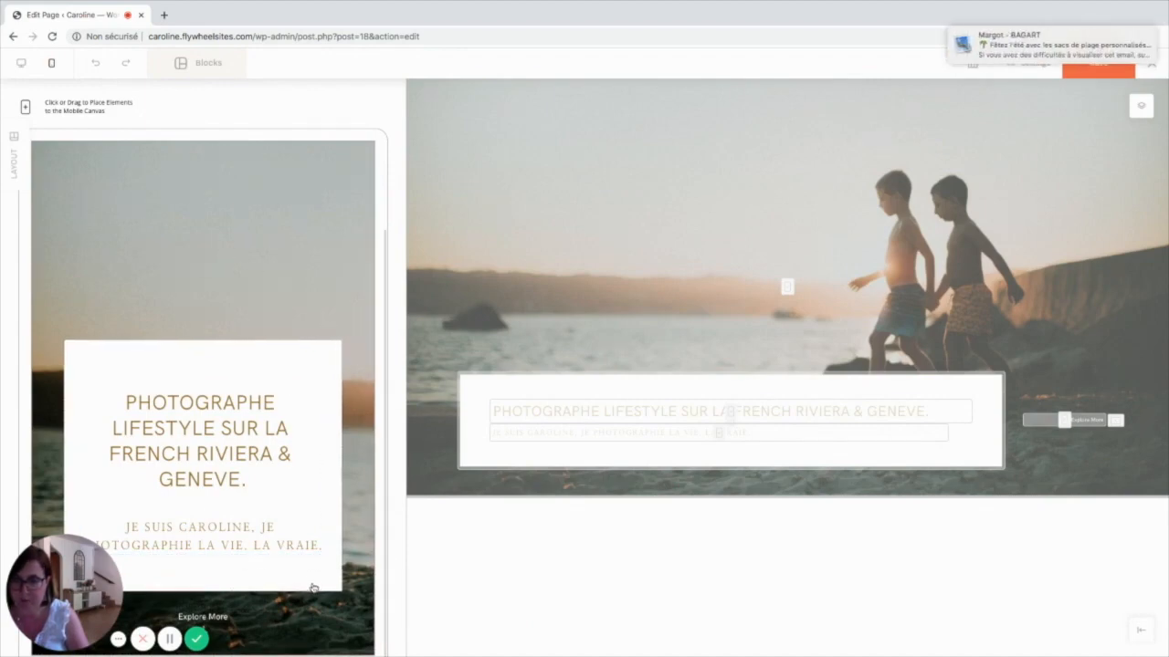
Step: Open the hero block's settings and compare them between the desktop and mobile views
scroll(205, 260, up, 3)
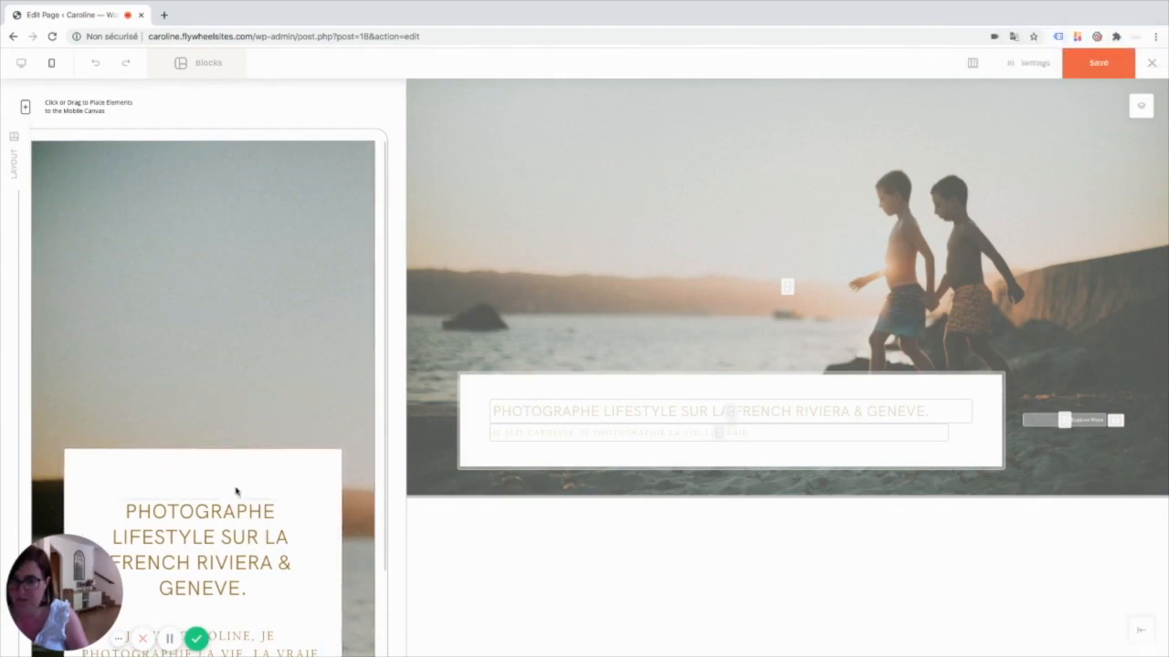
scroll(236, 490, down, 1)
click(1030, 63)
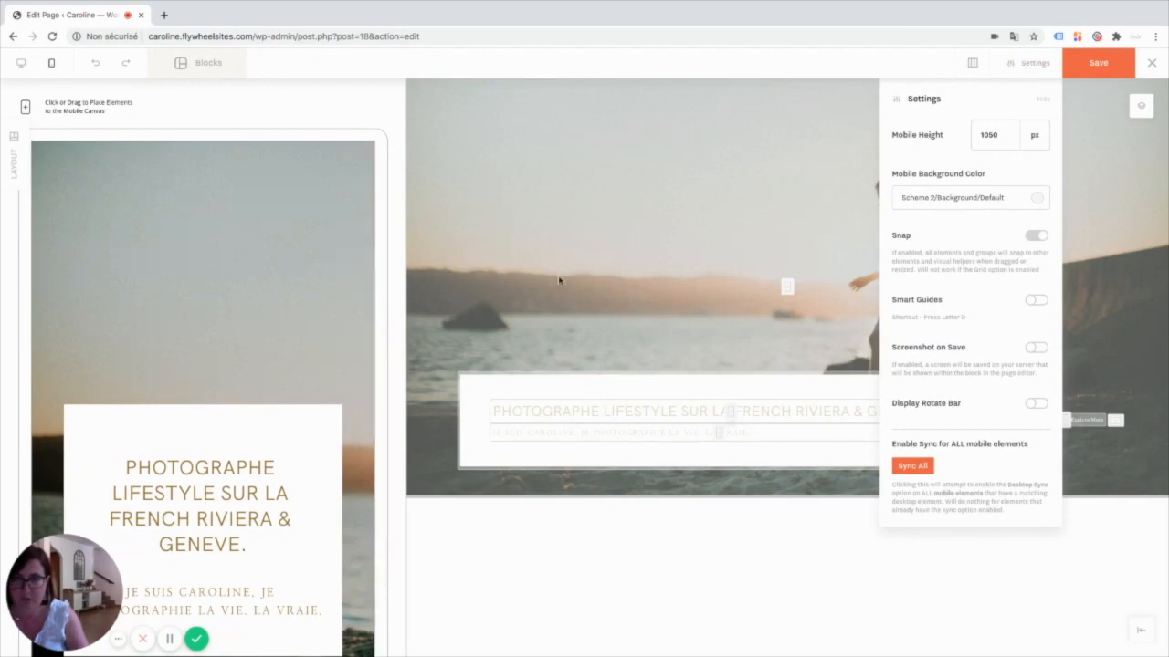
click(27, 63)
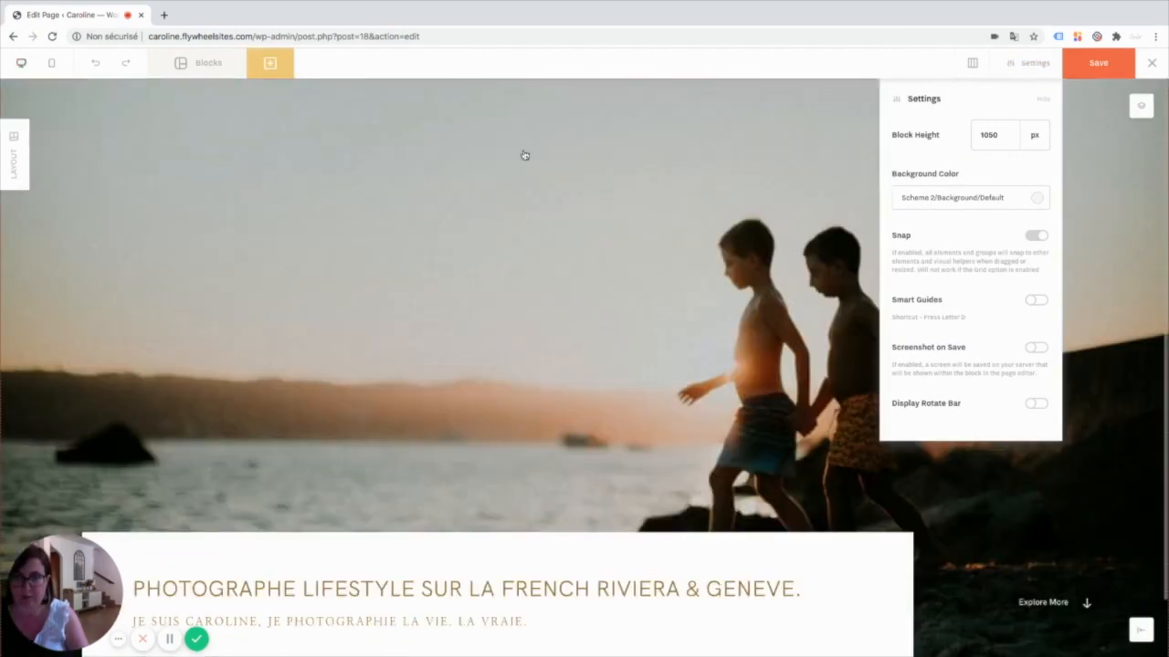
click(51, 63)
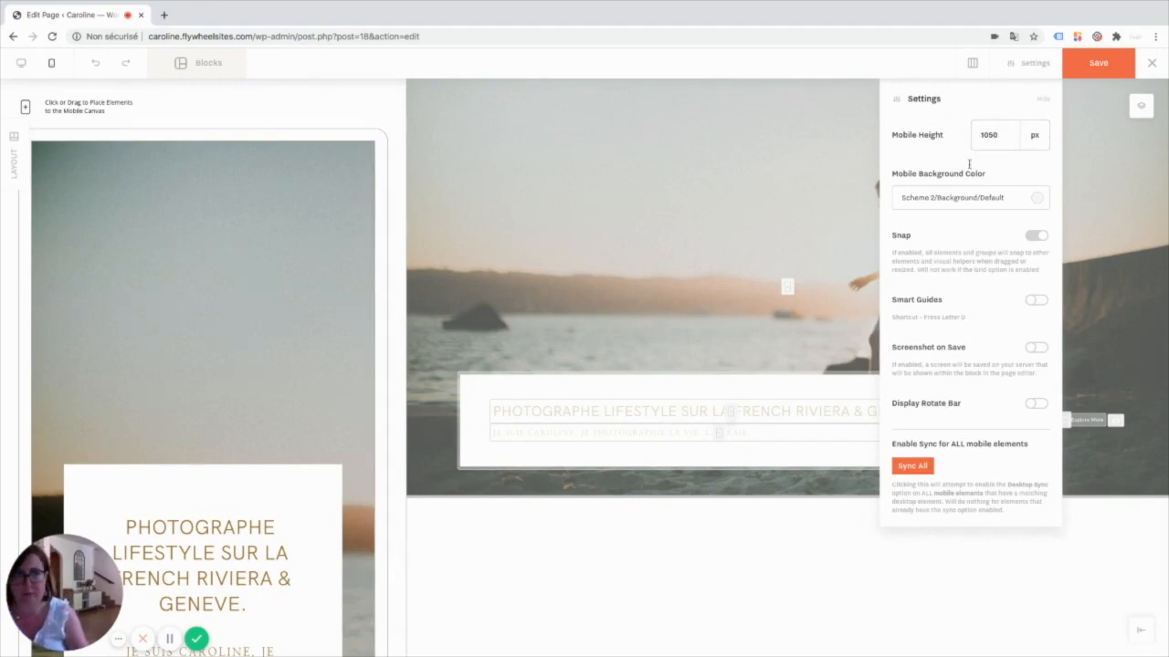
Step: Review the Mobile Height, Snap, Smart Guides and Display Rotate Bar options of the mobile canvas
double_click(1005, 136)
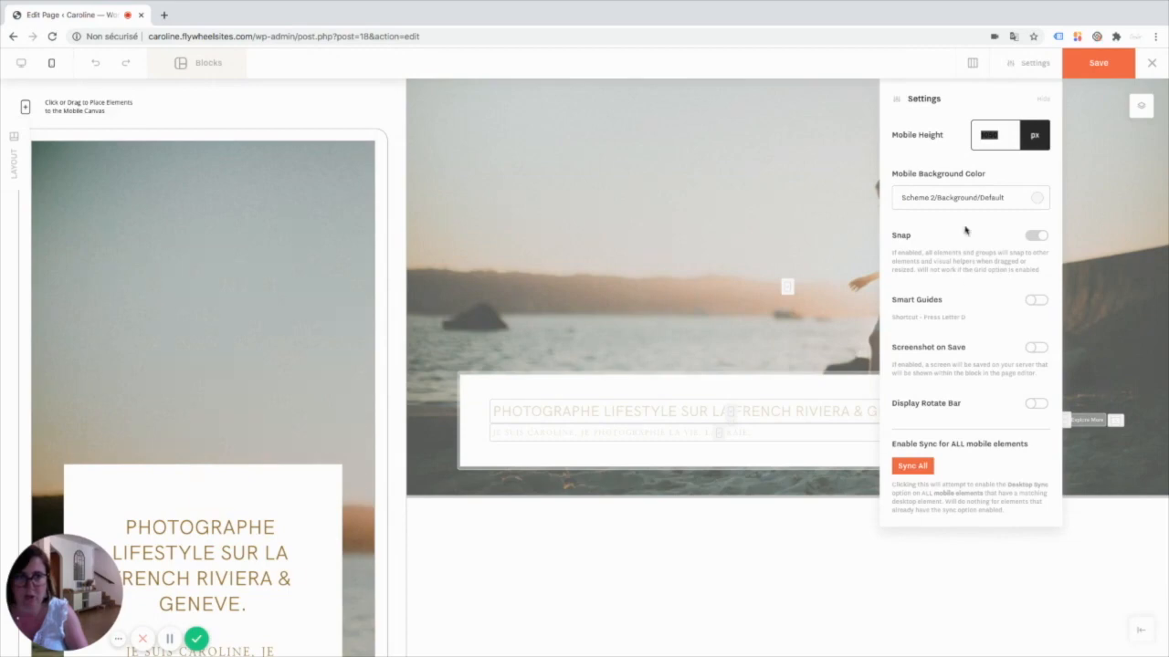
click(1035, 238)
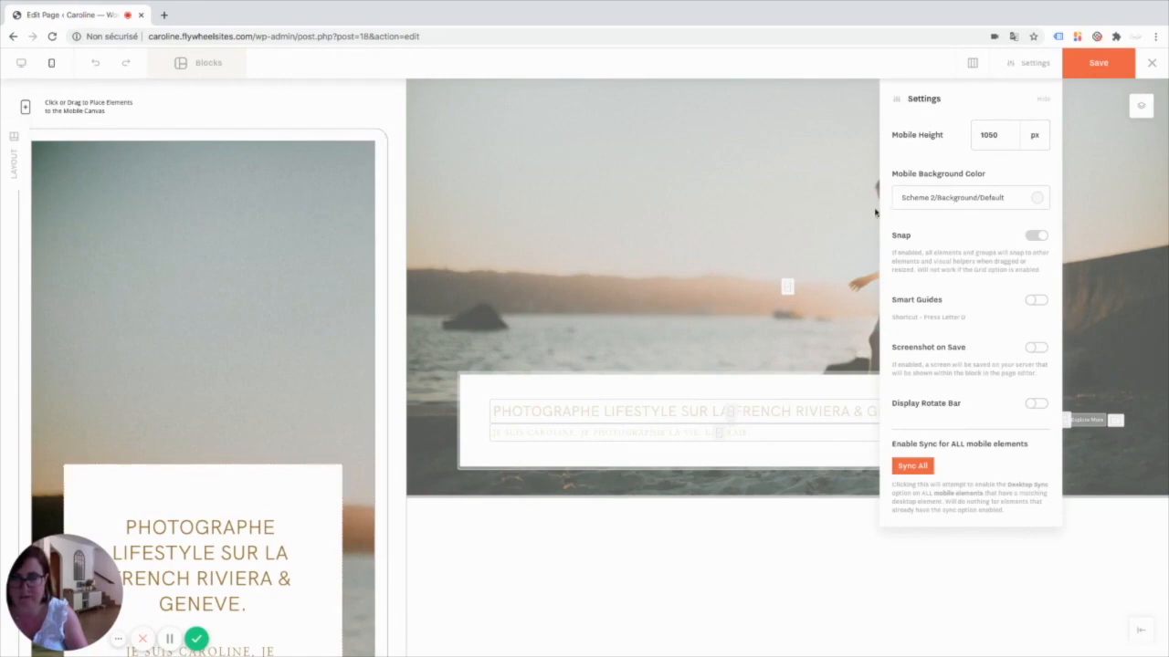
click(1040, 304)
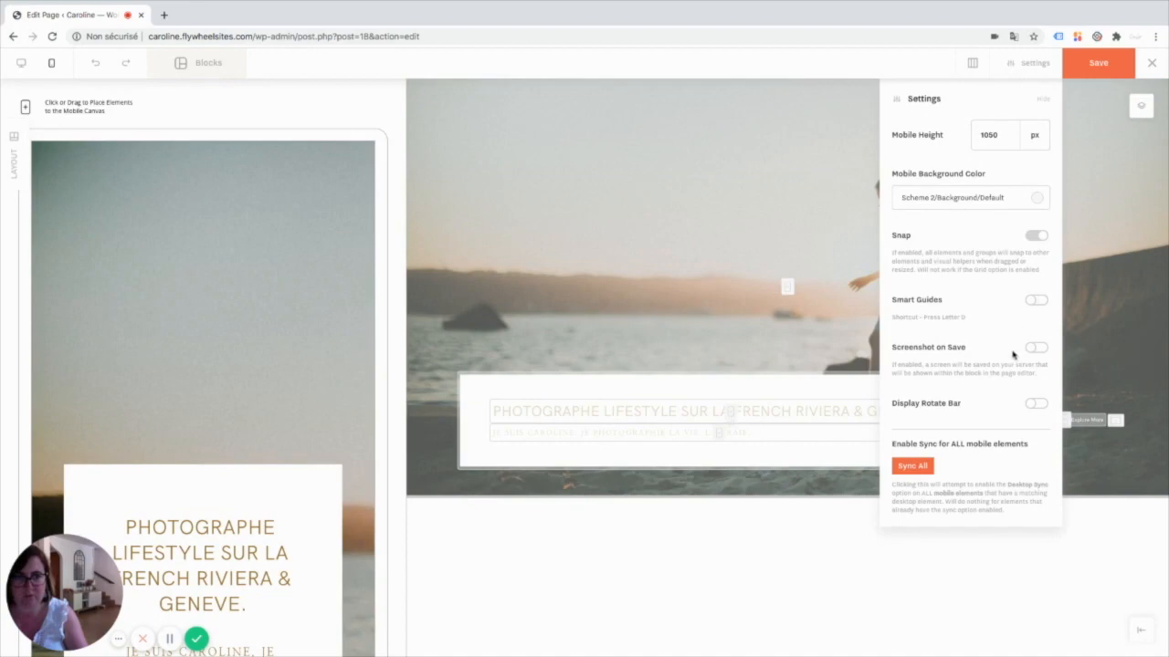
click(1038, 406)
click(1037, 405)
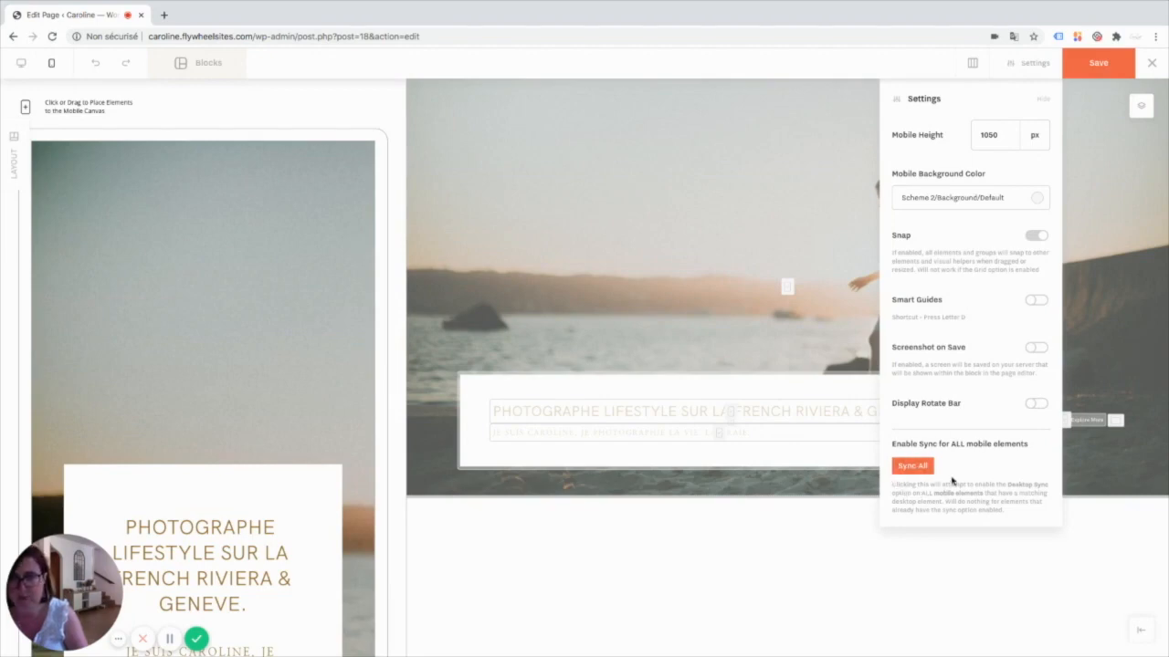
Step: Try the Columns & Gaps, Theme Page Edges & Screen Center and Theme Page Edges guides on the mobile canvas, and return to None
click(972, 62)
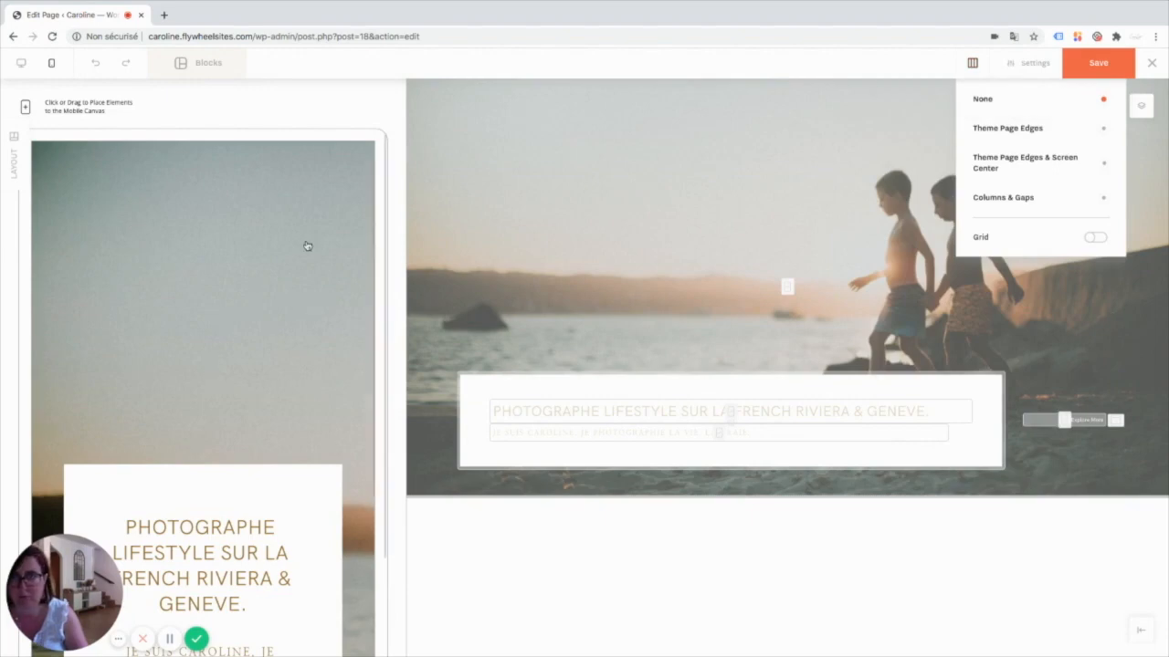
click(1096, 238)
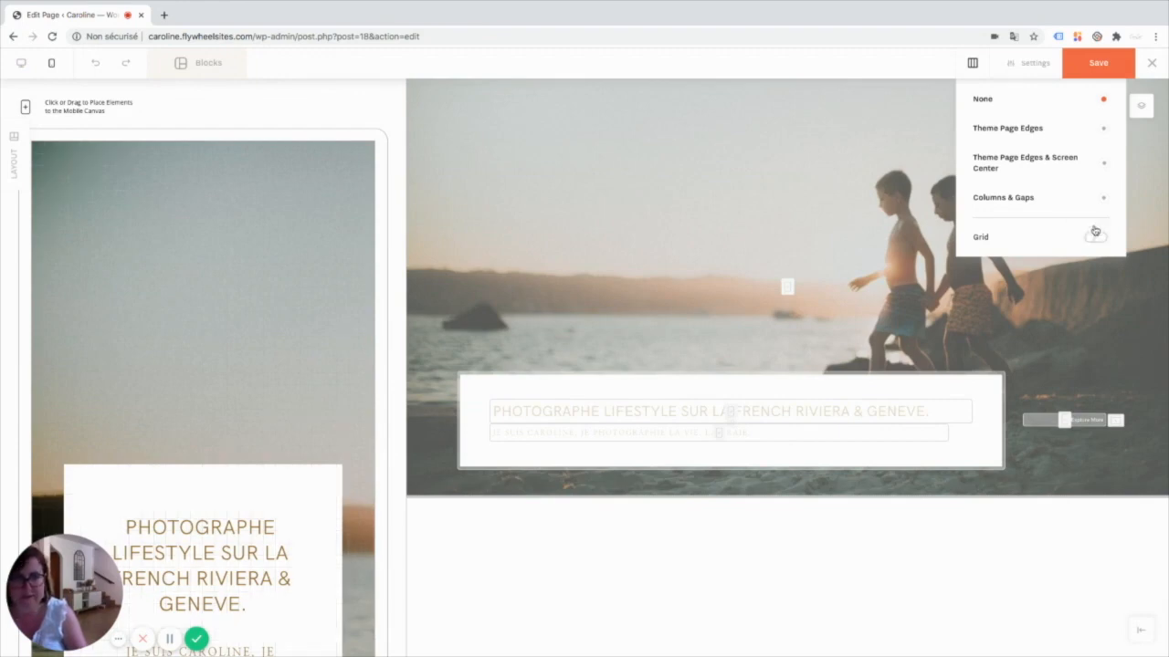
click(1103, 198)
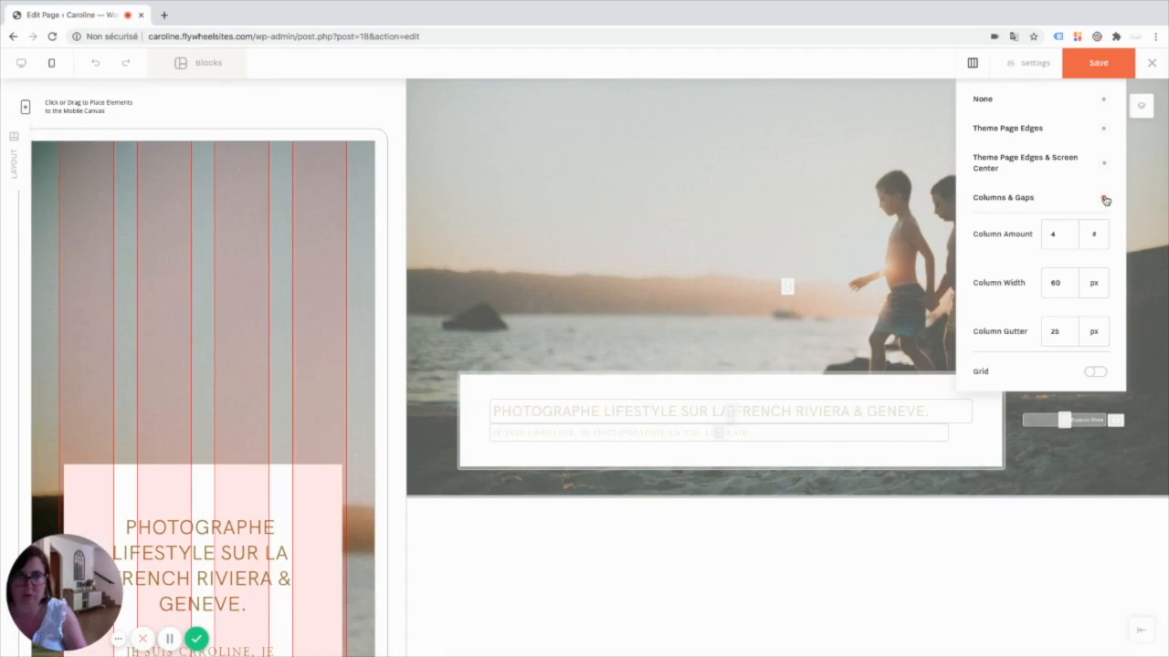
click(1105, 165)
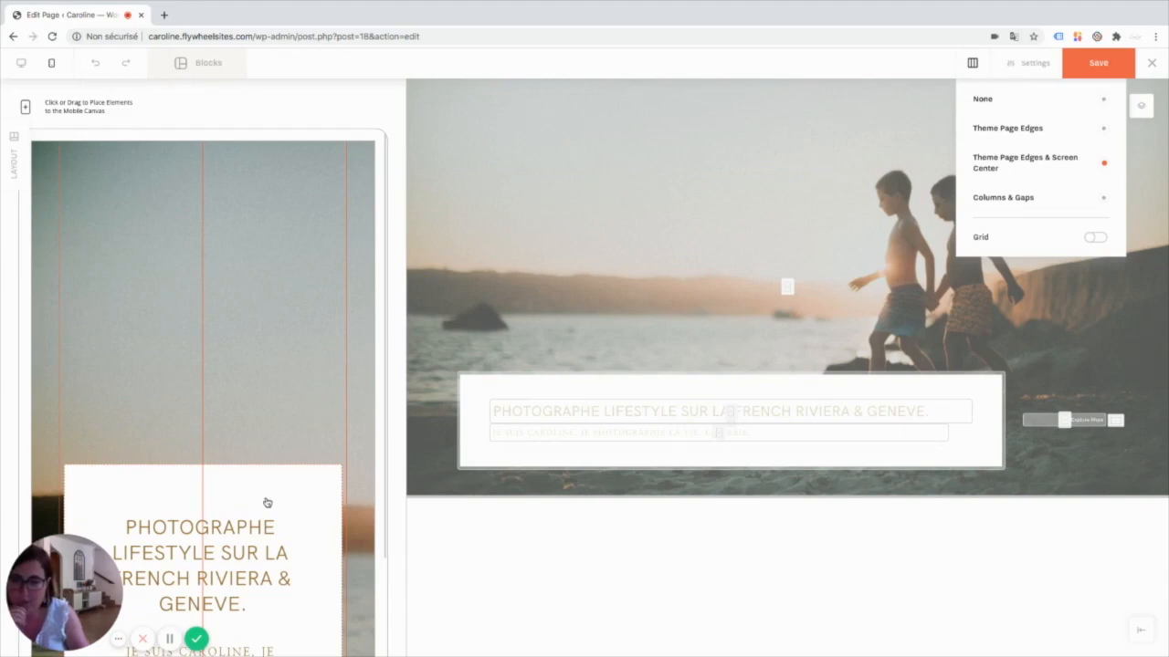
scroll(266, 490, down, 2)
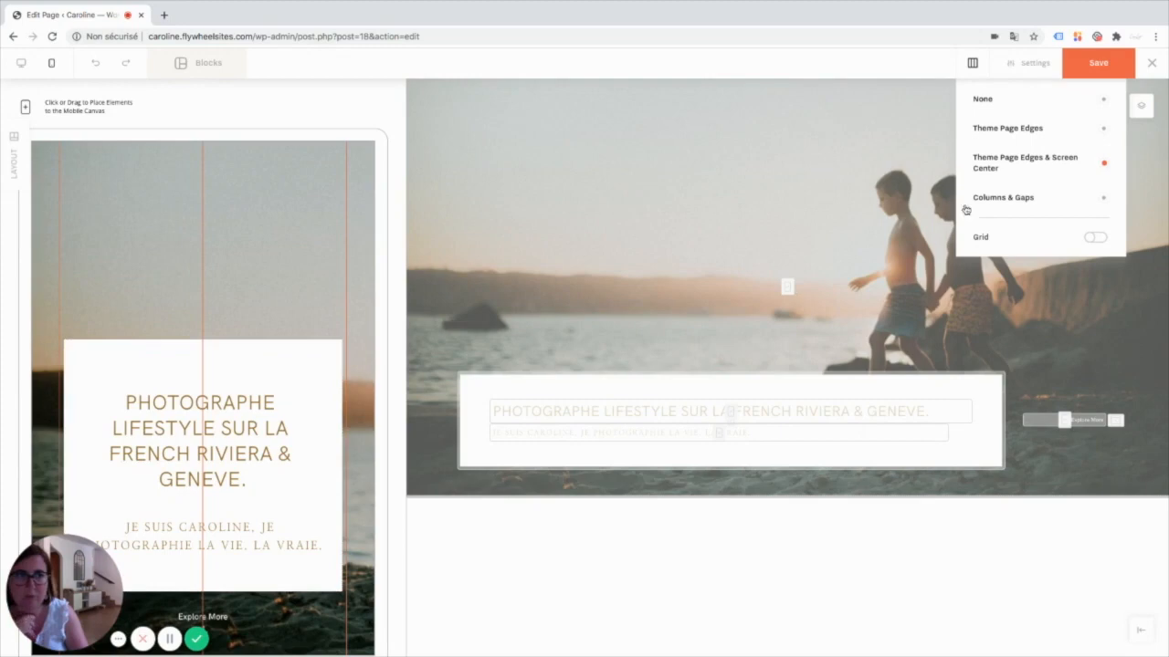
click(1103, 129)
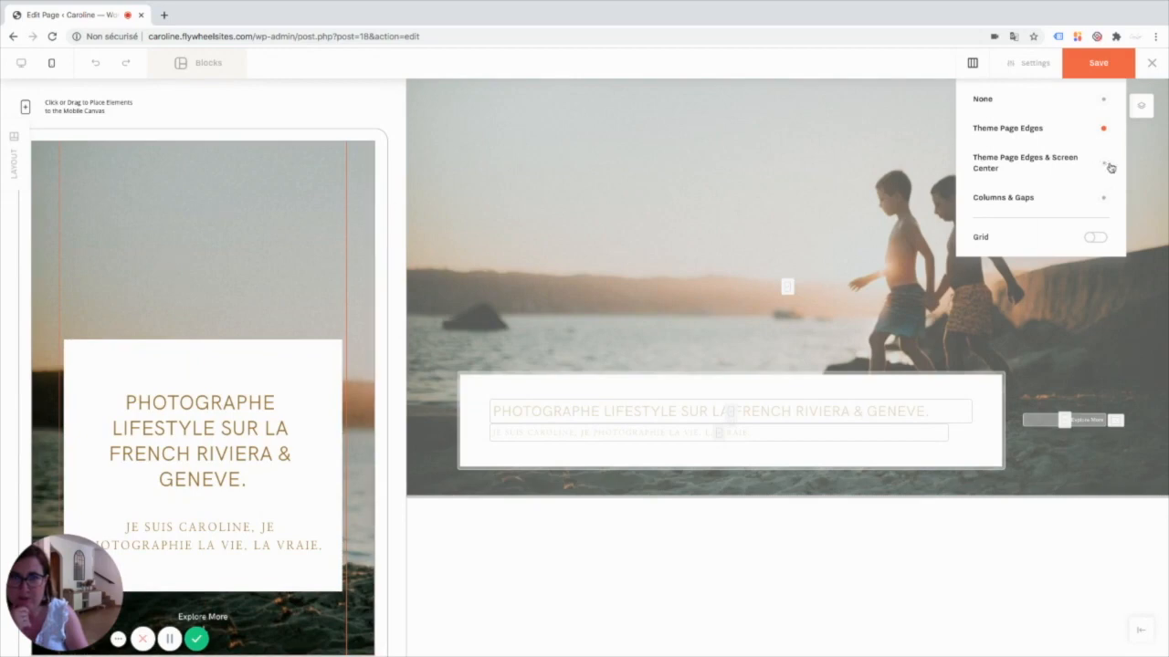
click(1104, 100)
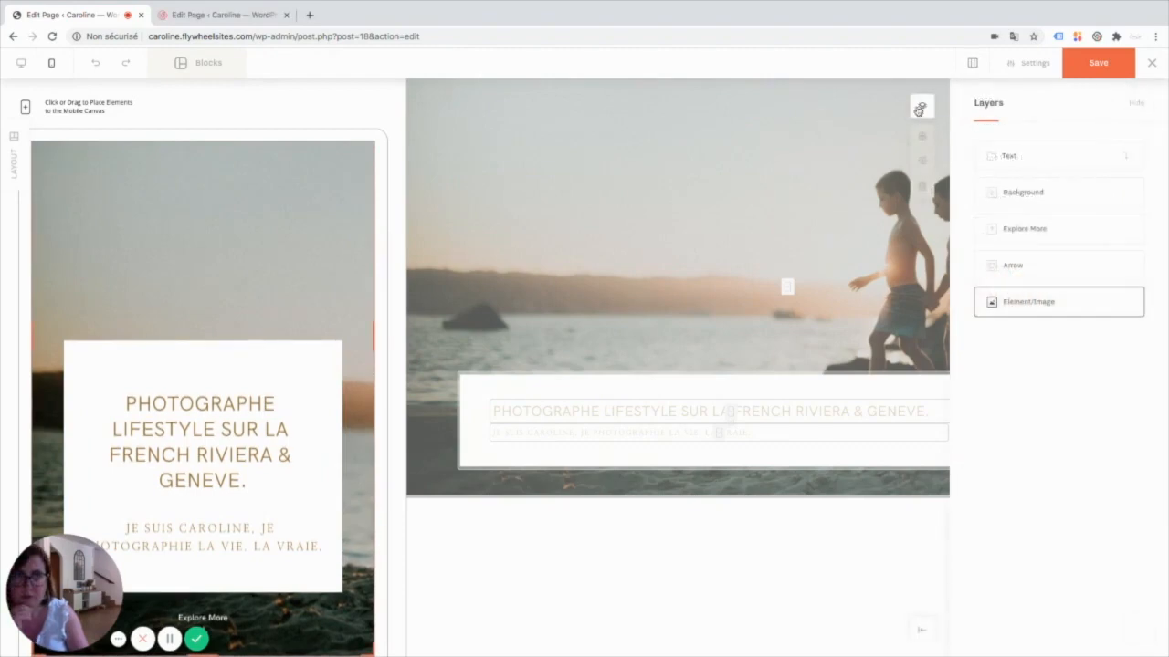
Step: Try the Element/Image layer above all other mobile layers and return it to the bottom of the layer order
click(921, 108)
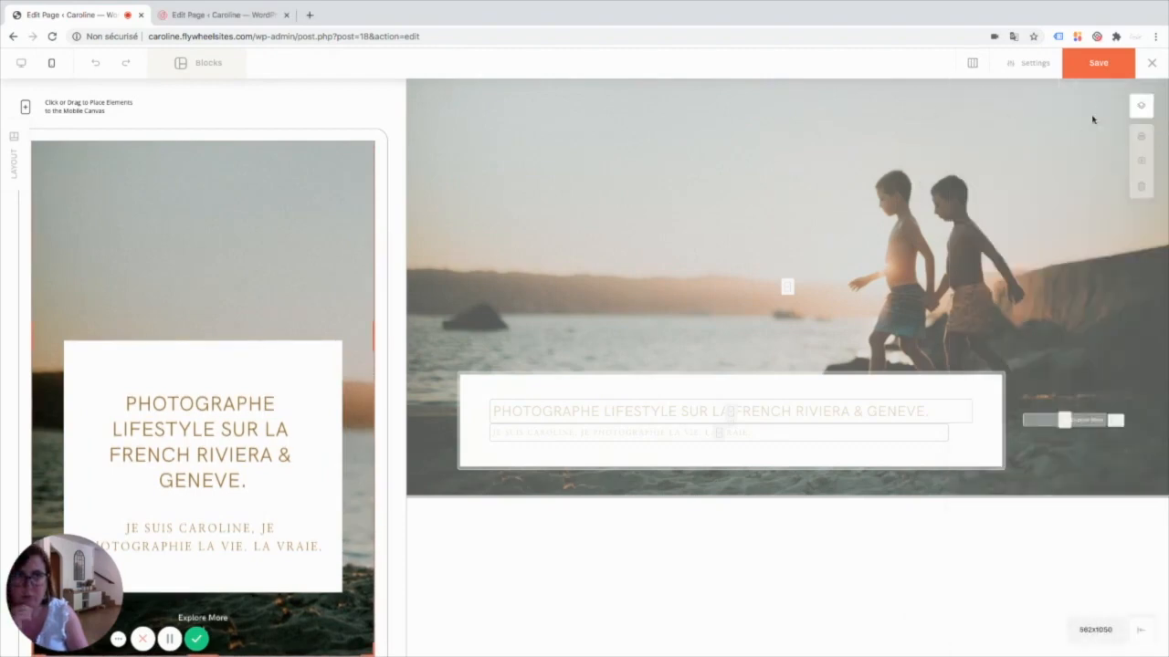
mouse_move(1141, 153)
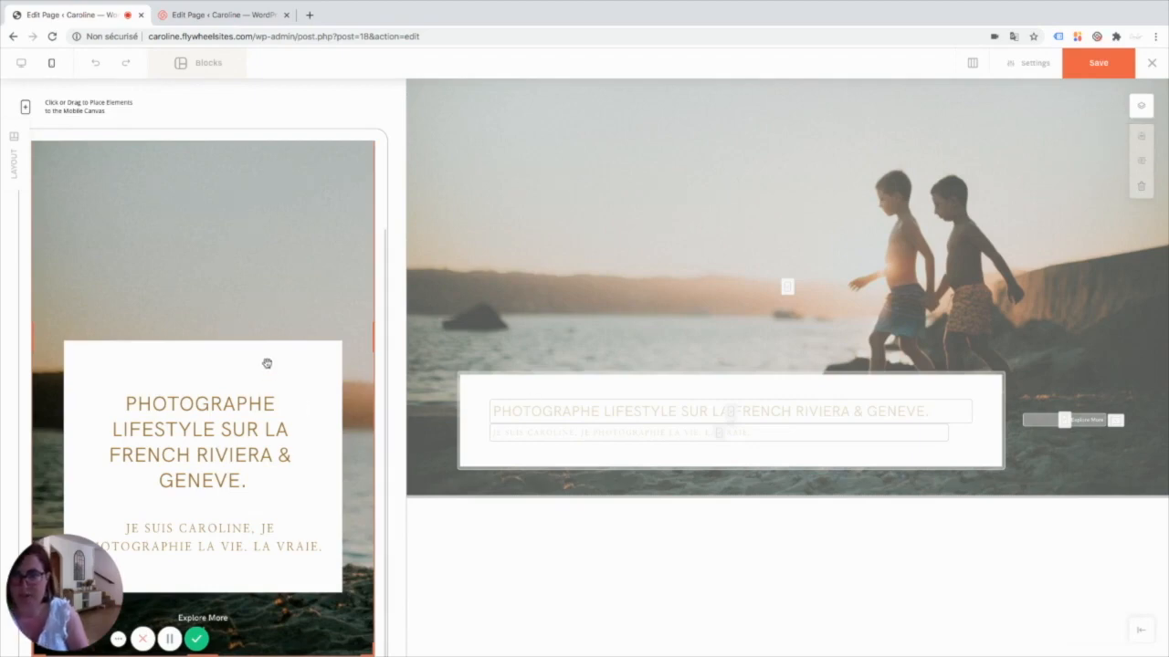
click(1142, 107)
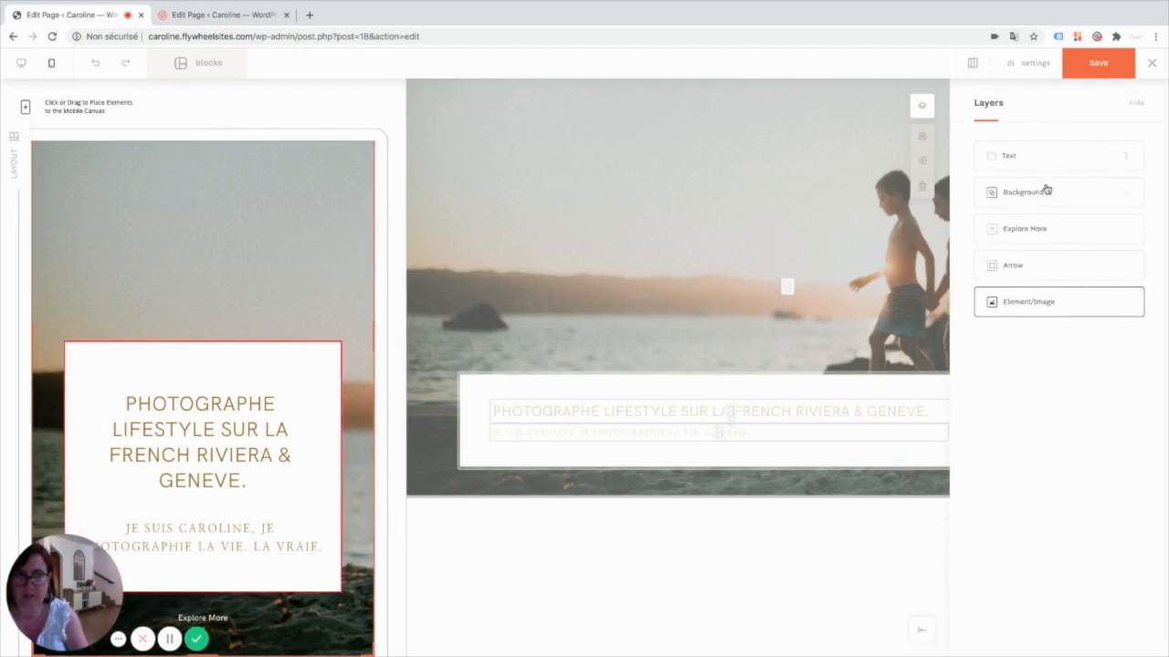
drag(1046, 297, 1038, 151)
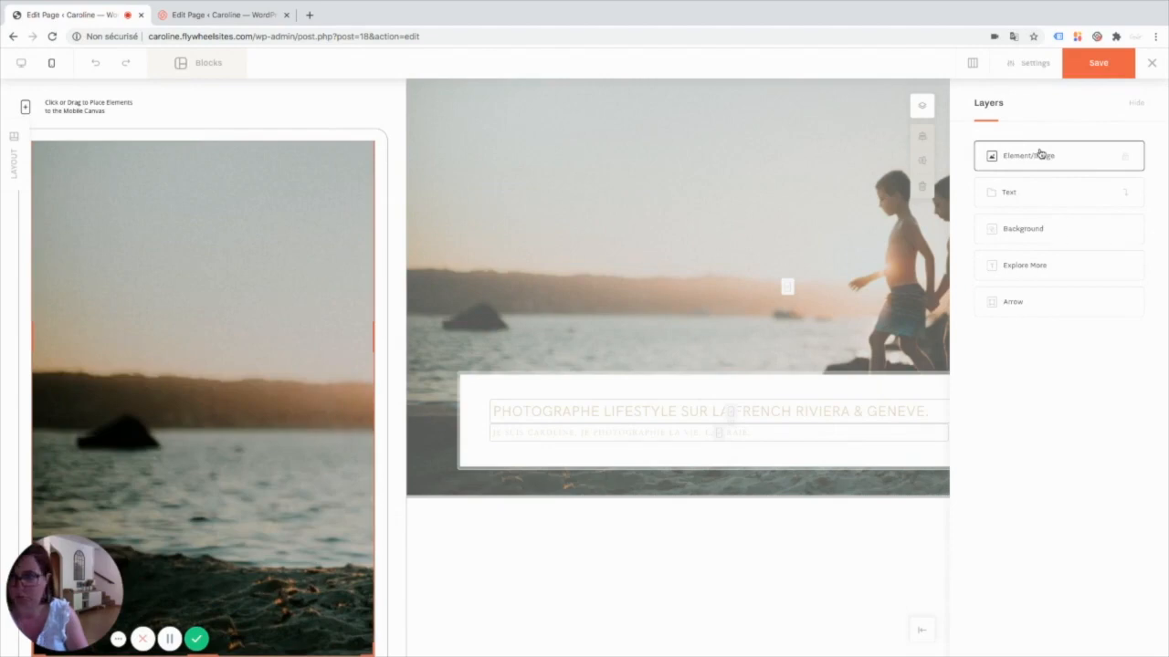
drag(1039, 153, 1035, 315)
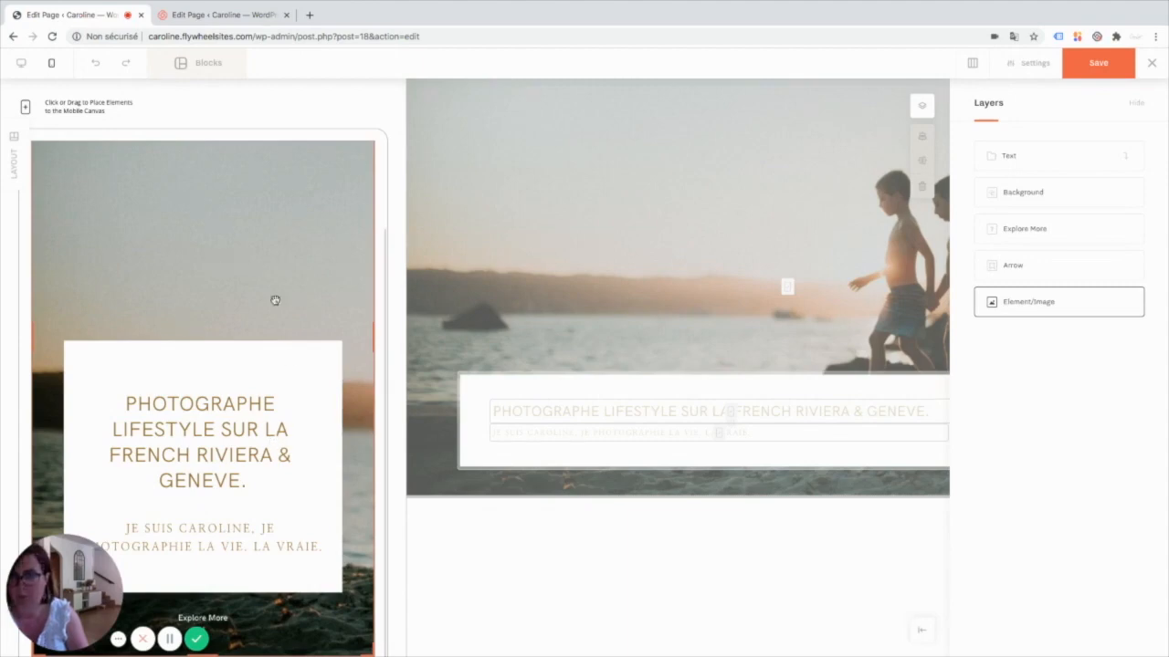
click(556, 317)
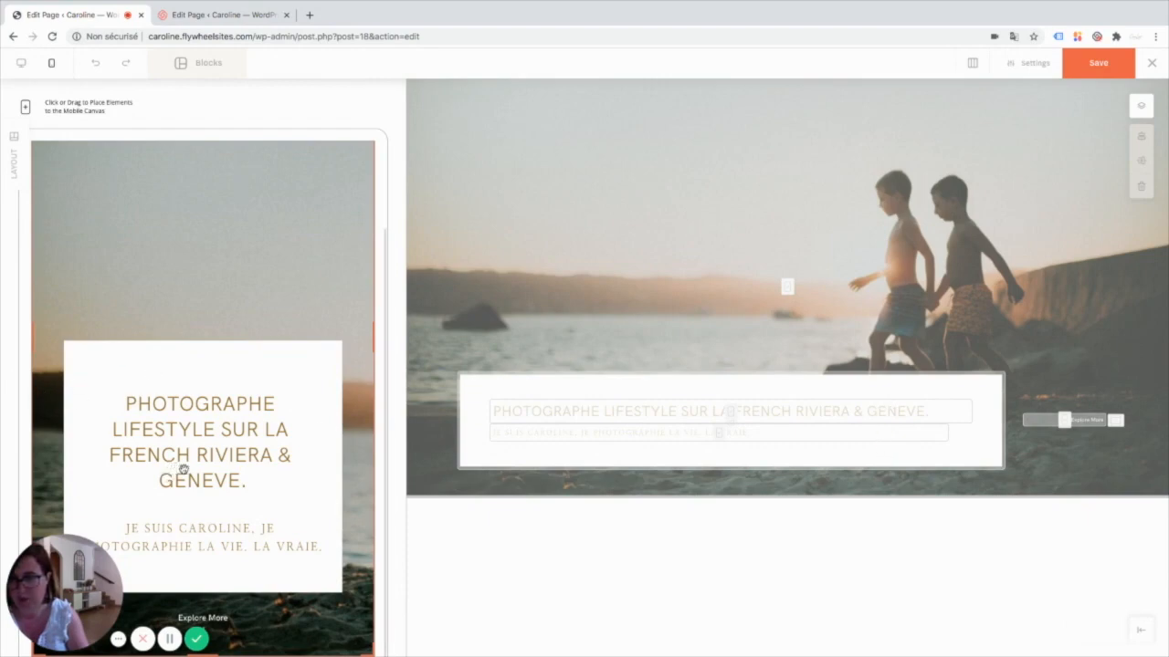
Step: Compare the hero block's layout in the desktop view with its mobile layout
scroll(215, 479, down, 1)
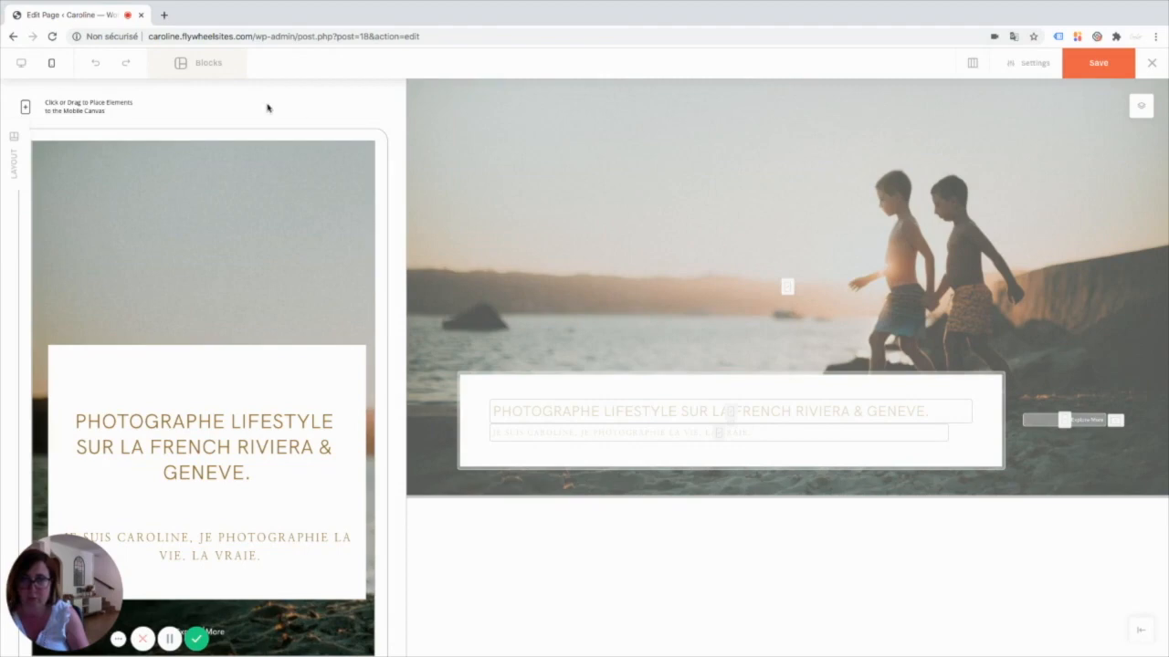
click(23, 66)
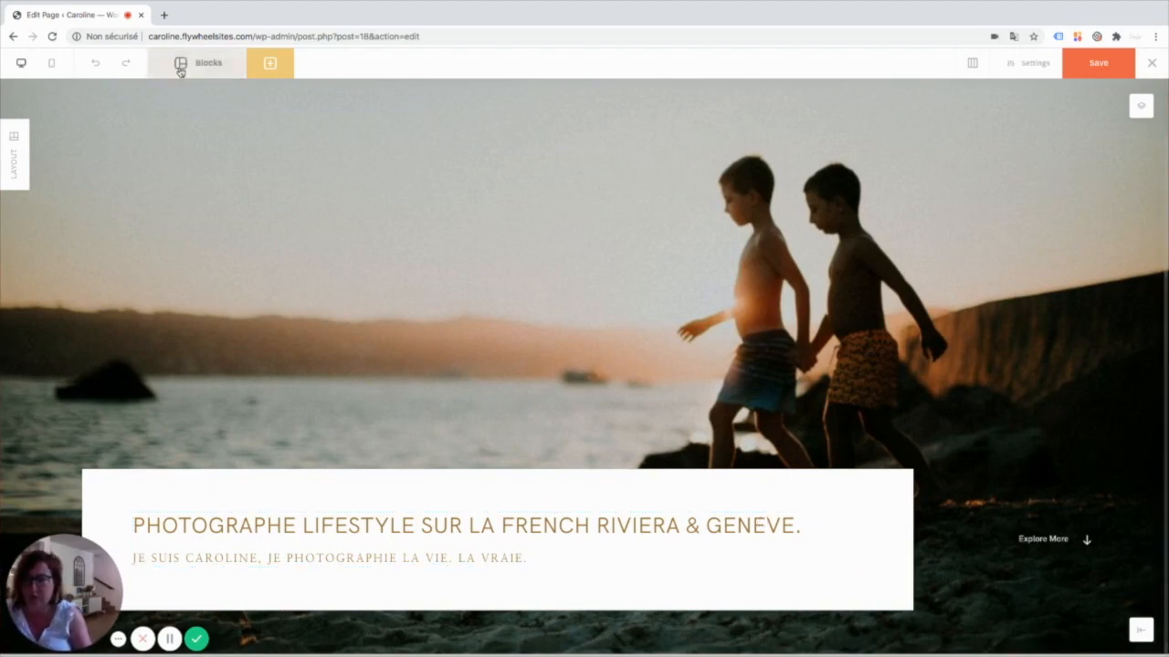
click(51, 62)
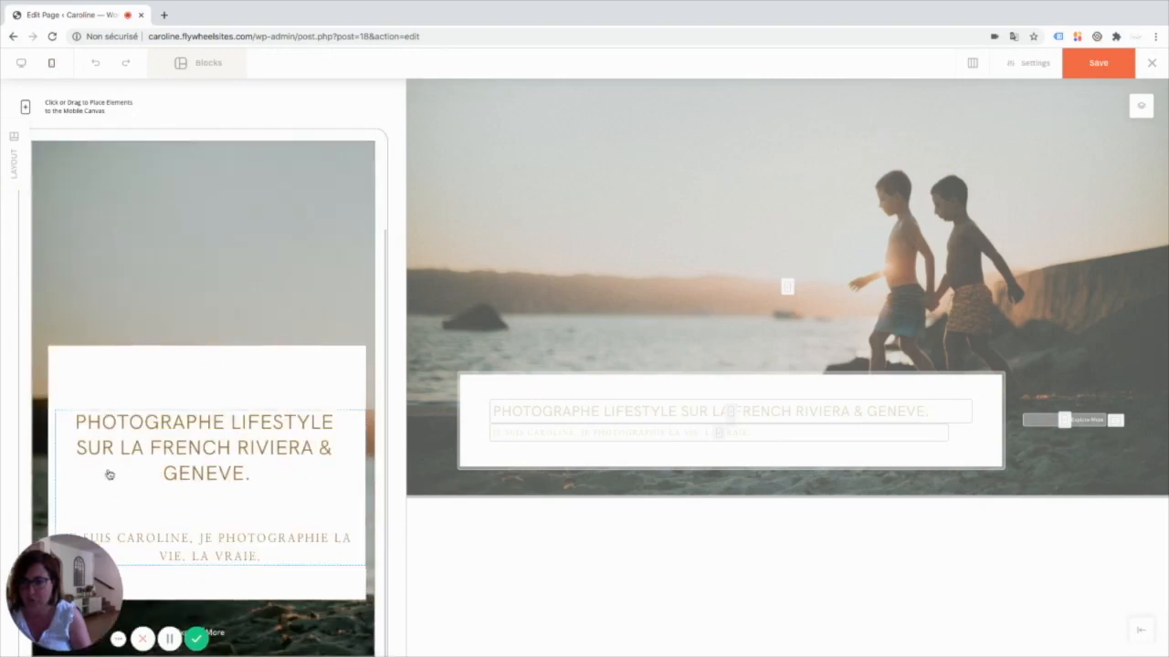
Step: Stretch the white background box on the mobile canvas to the full canvas width, about 562 px
click(298, 384)
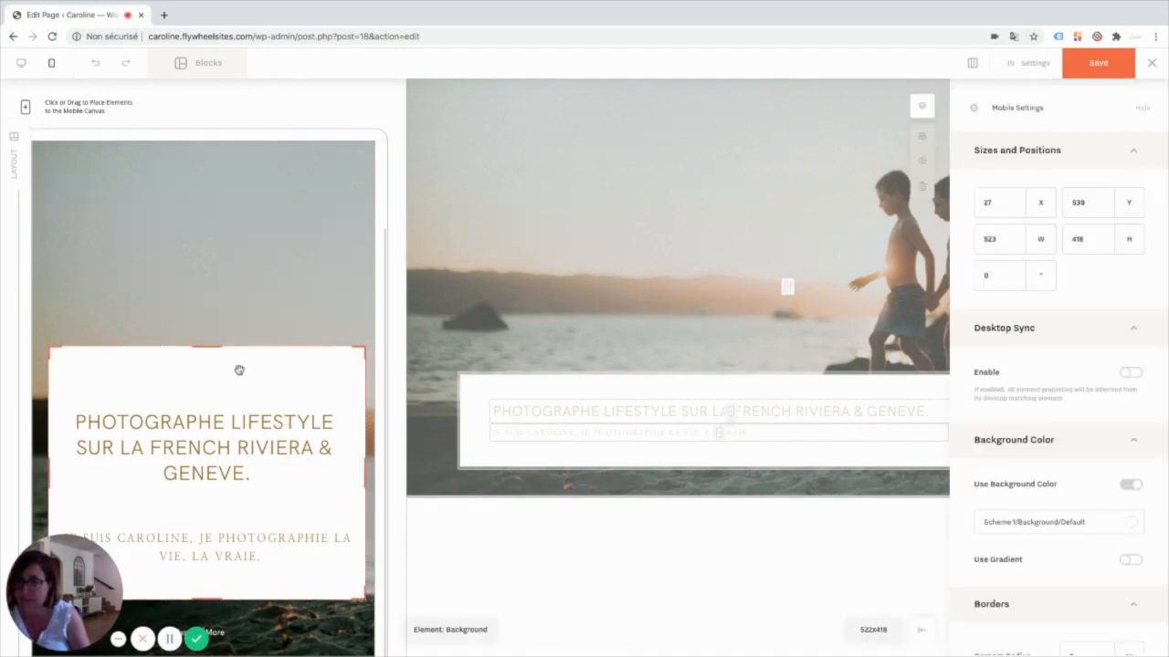
drag(365, 464, 372, 463)
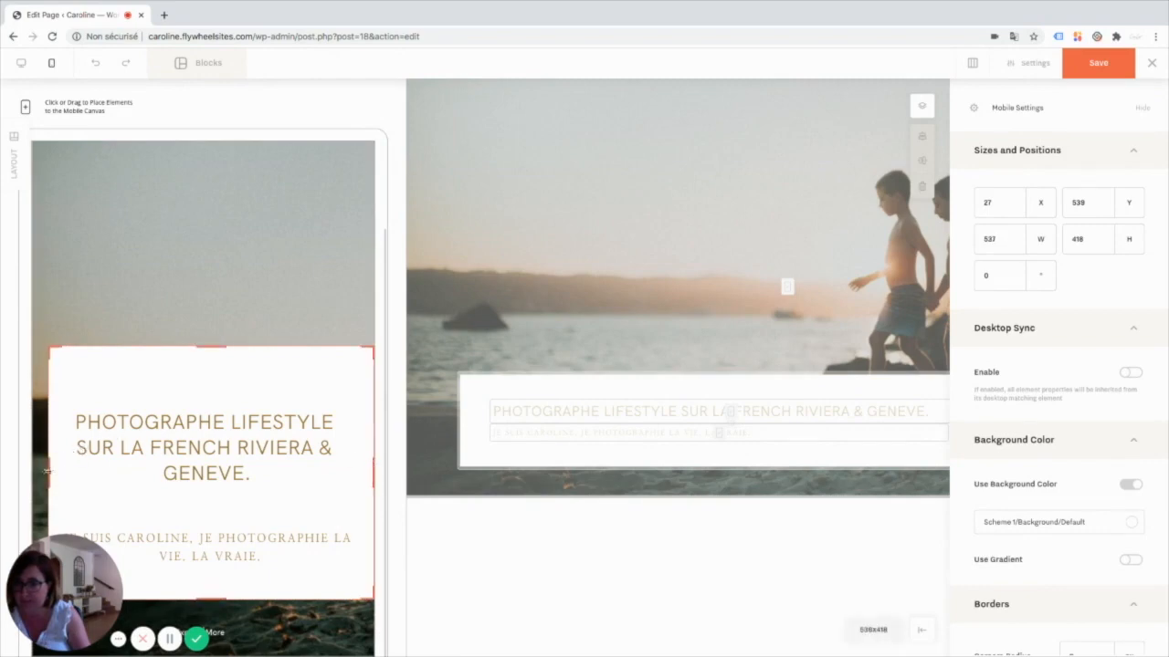
drag(51, 471, 35, 473)
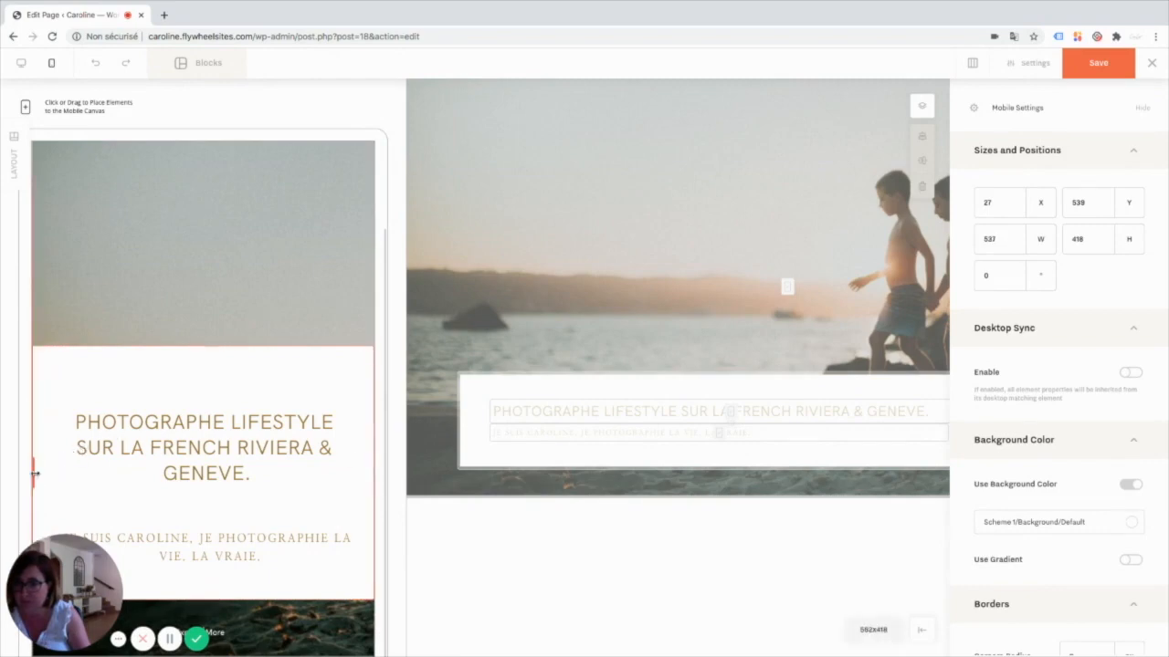
Step: Select the Background layer and lower the white box's top edge to make it about 265 px high
click(202, 347)
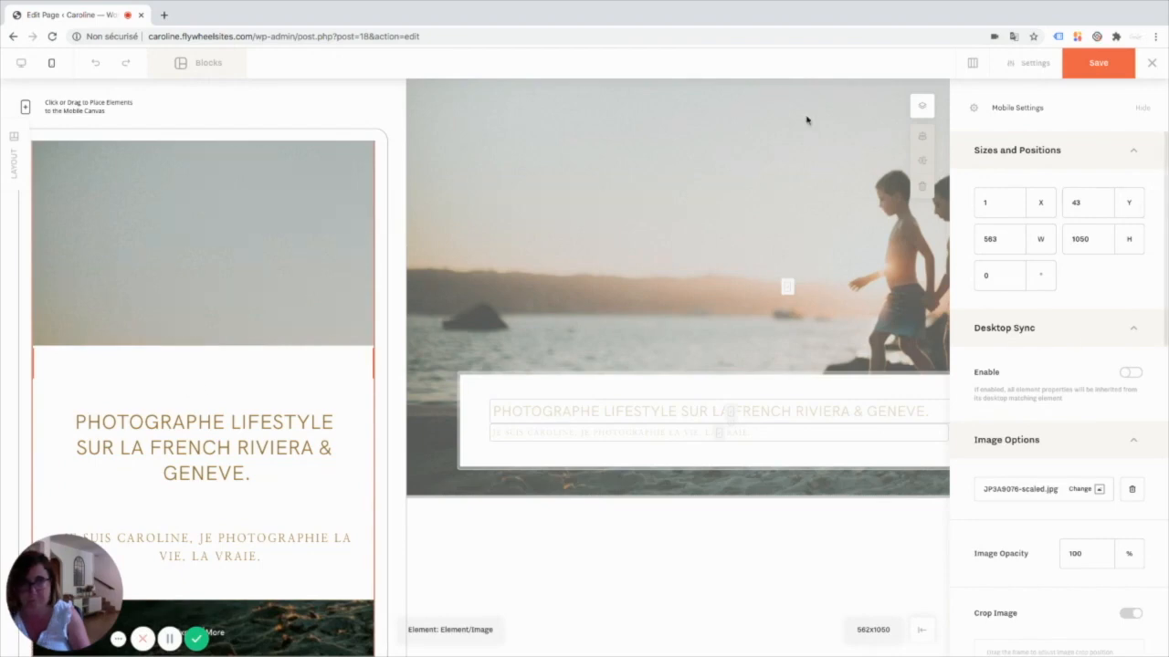
click(922, 106)
click(1030, 192)
drag(195, 349, 215, 438)
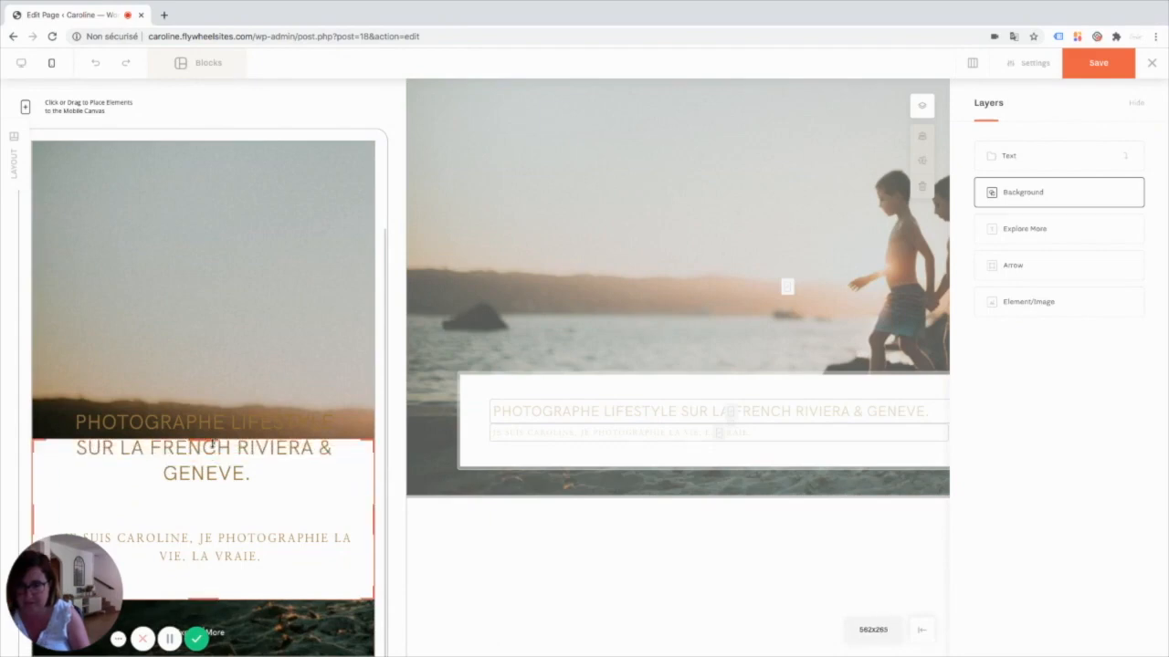
Step: Move the text group down into the white box and lower the box's top edge to a height of about 228 px
click(217, 422)
drag(217, 422, 216, 532)
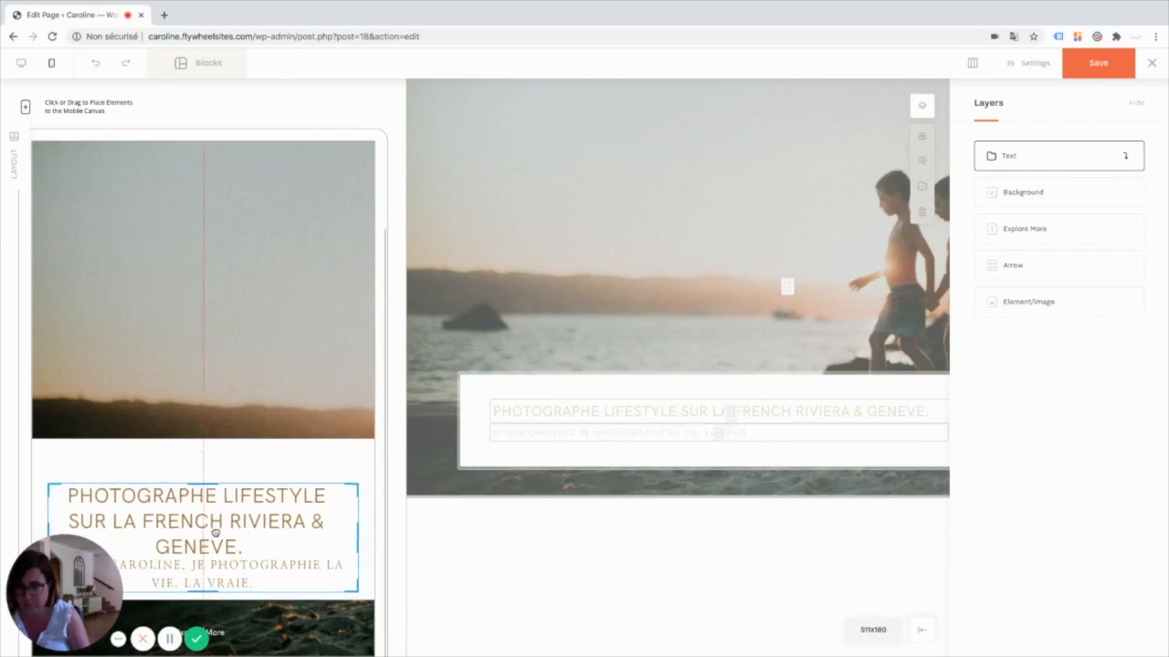
click(226, 450)
drag(213, 440, 210, 463)
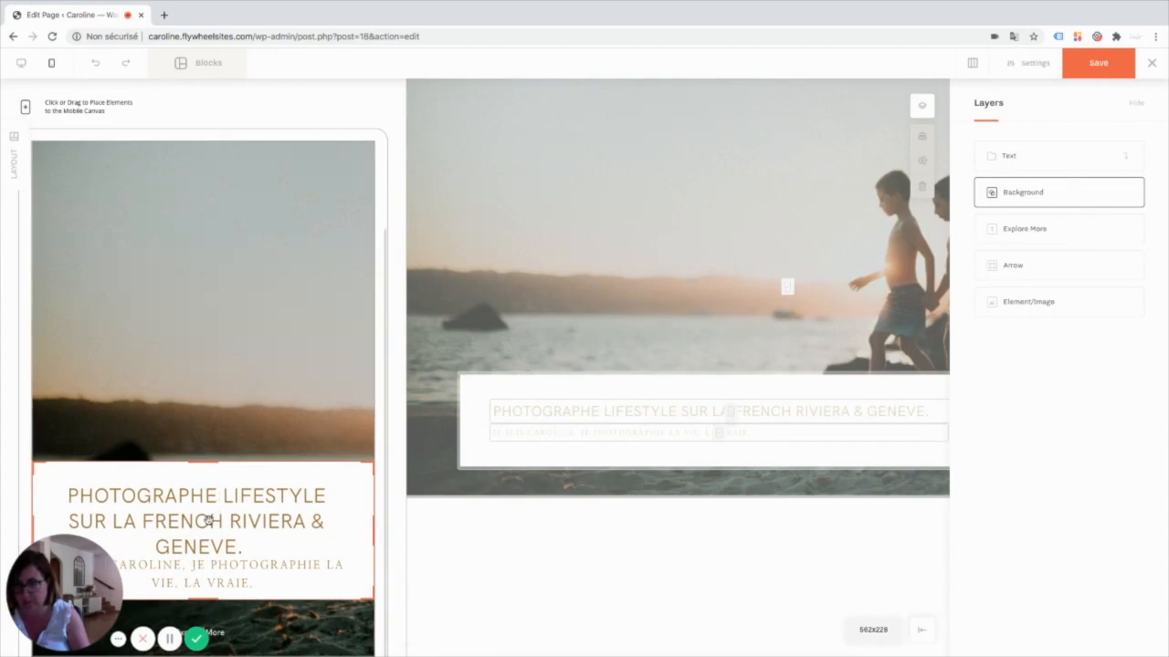
Step: Move the title up inside the white box, widen it to about 554 px and center it horizontally on the mobile canvas
click(228, 406)
click(1049, 162)
drag(238, 520, 238, 504)
drag(341, 505, 374, 511)
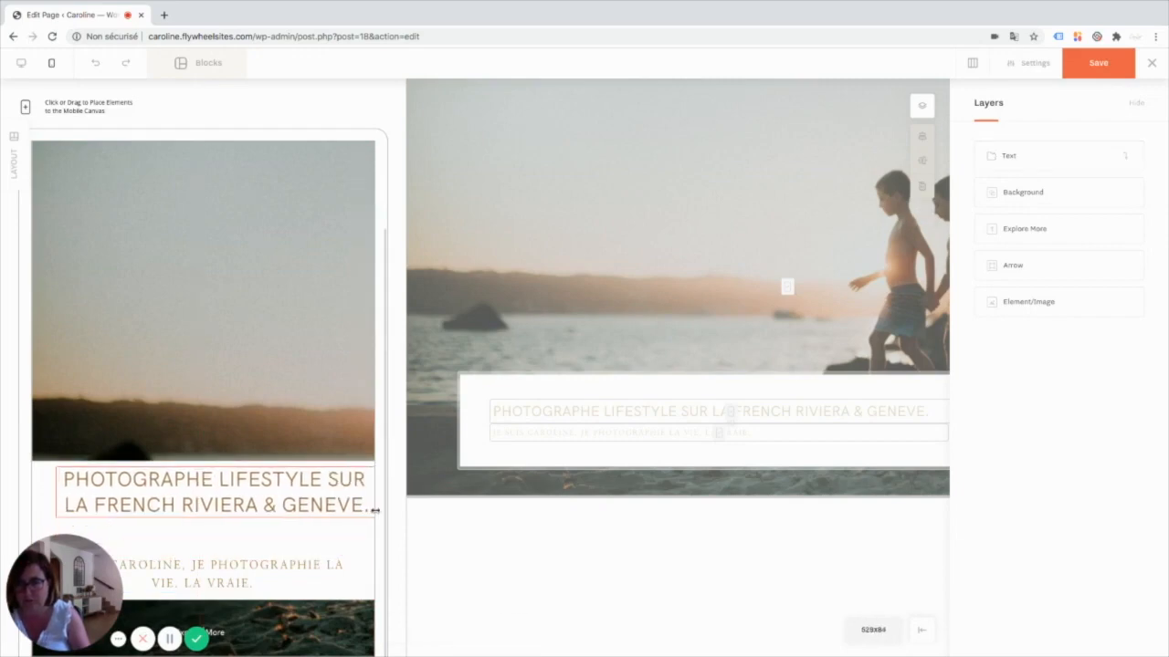
drag(58, 492, 43, 497)
drag(211, 493, 205, 494)
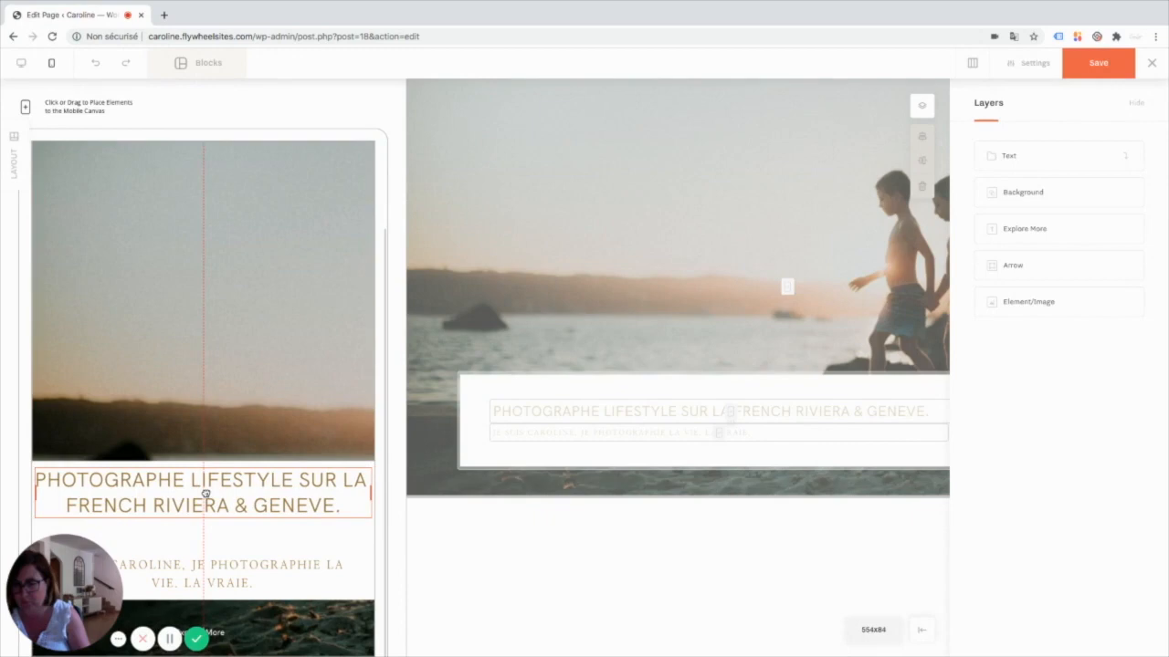
Step: Open the mobile title's settings and enable Desktop Sync for it
double_click(206, 494)
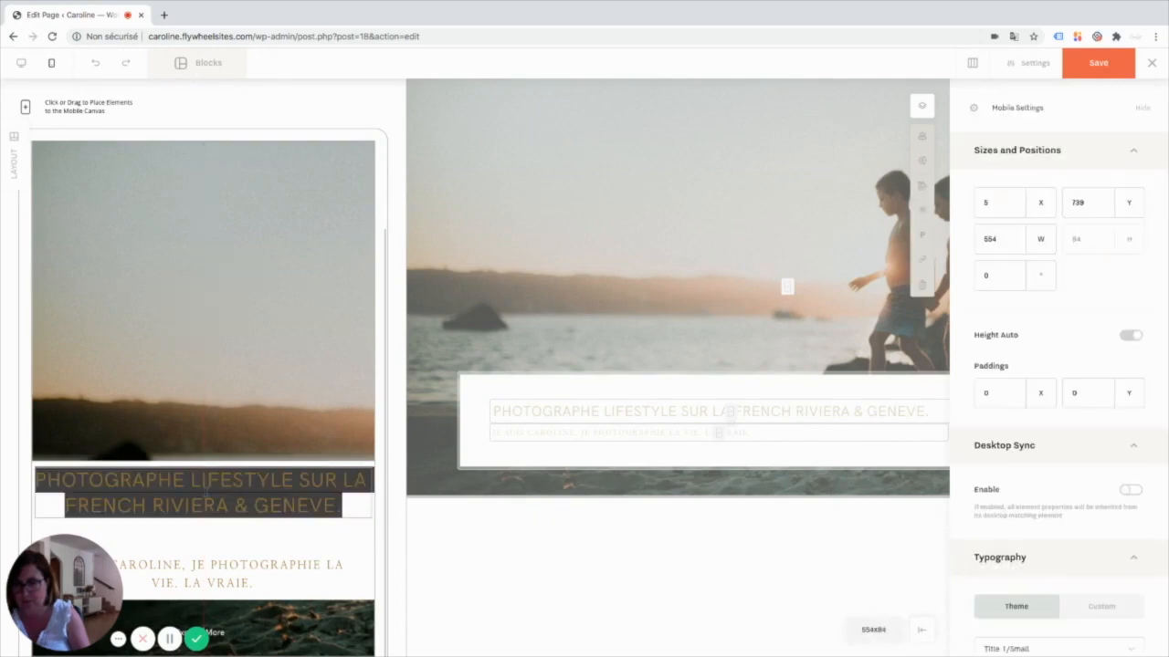
click(1130, 490)
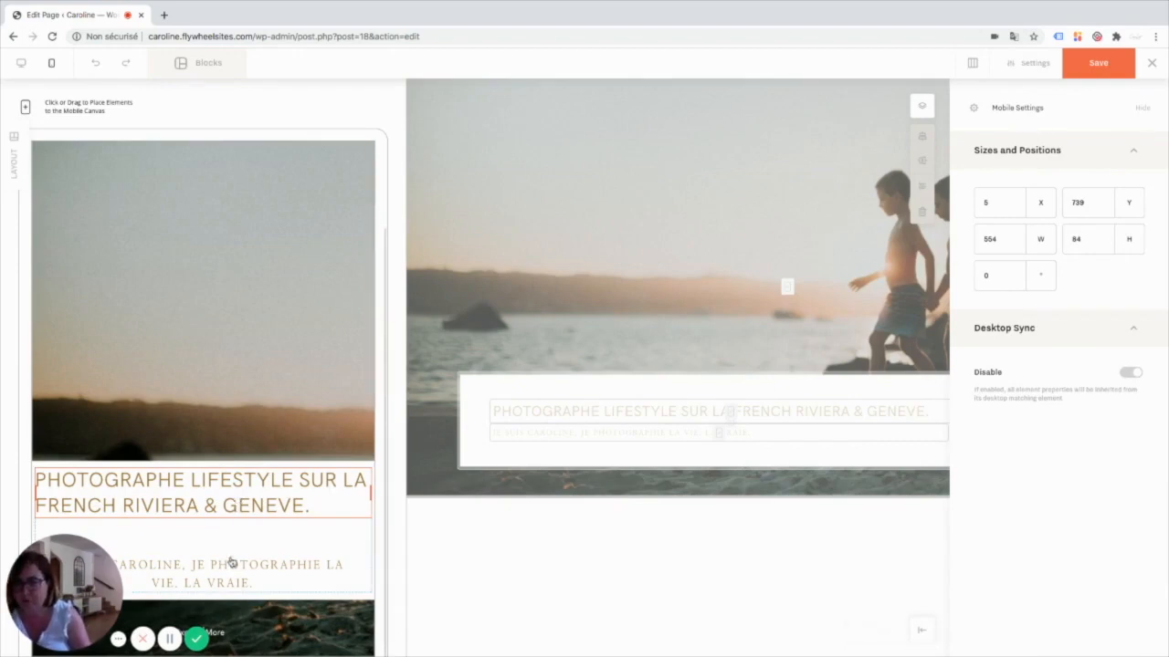
Step: Disable Desktop Sync for the mobile title and apply the Title 1/XSmall theme typography to it
click(1130, 373)
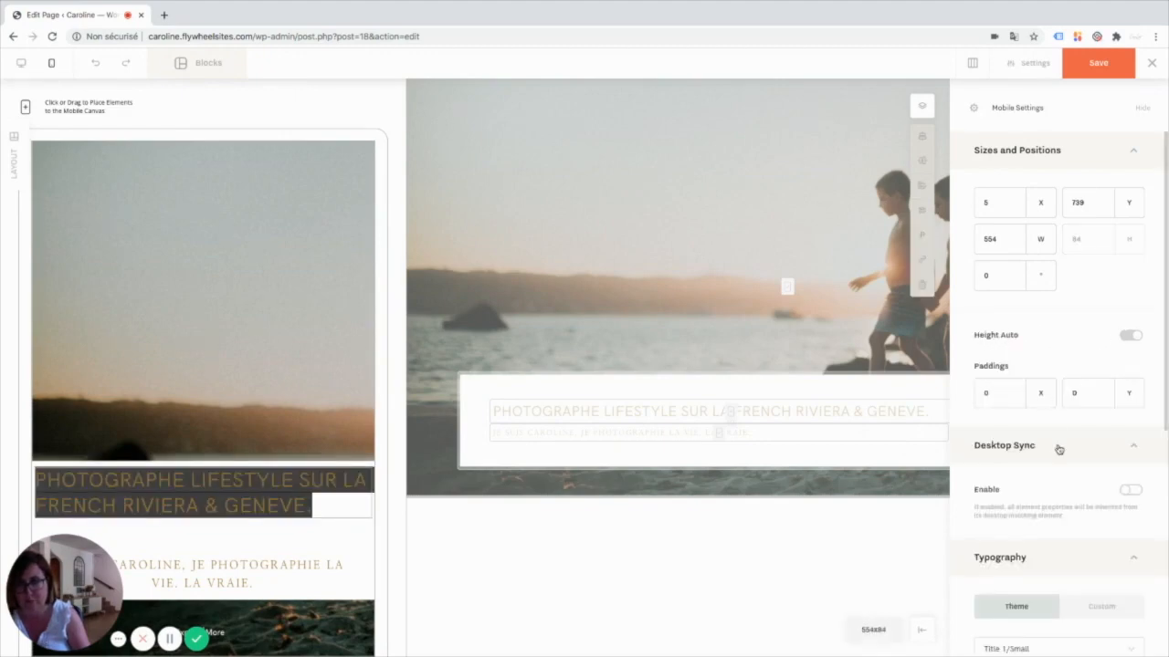
scroll(1050, 456, down, 4)
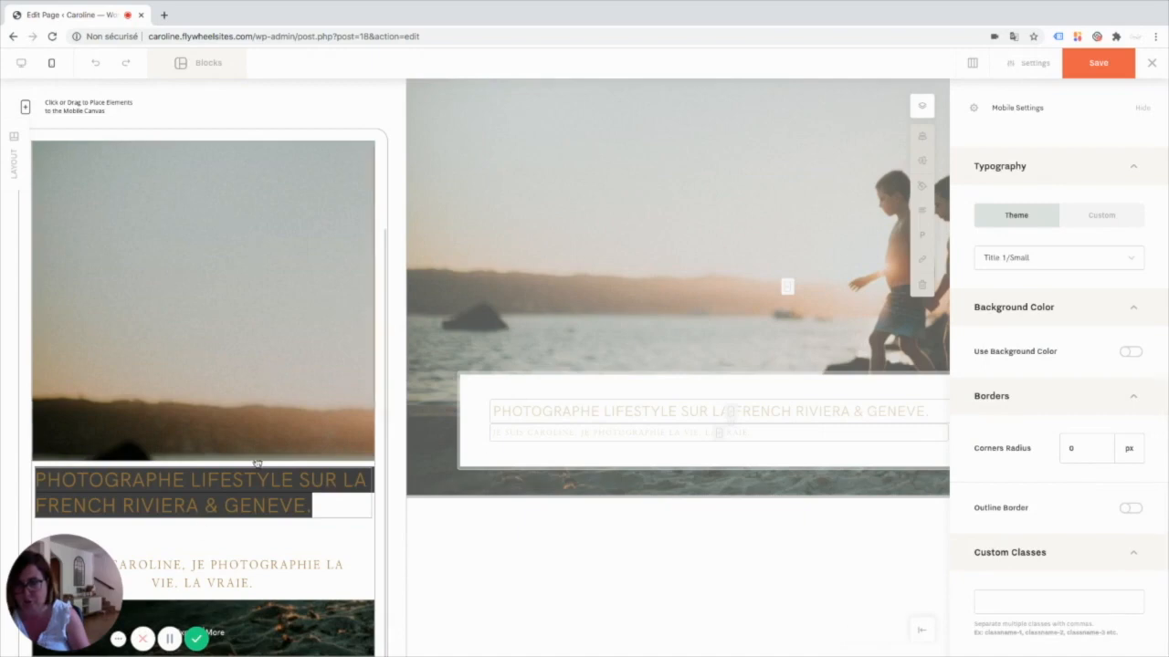
click(298, 524)
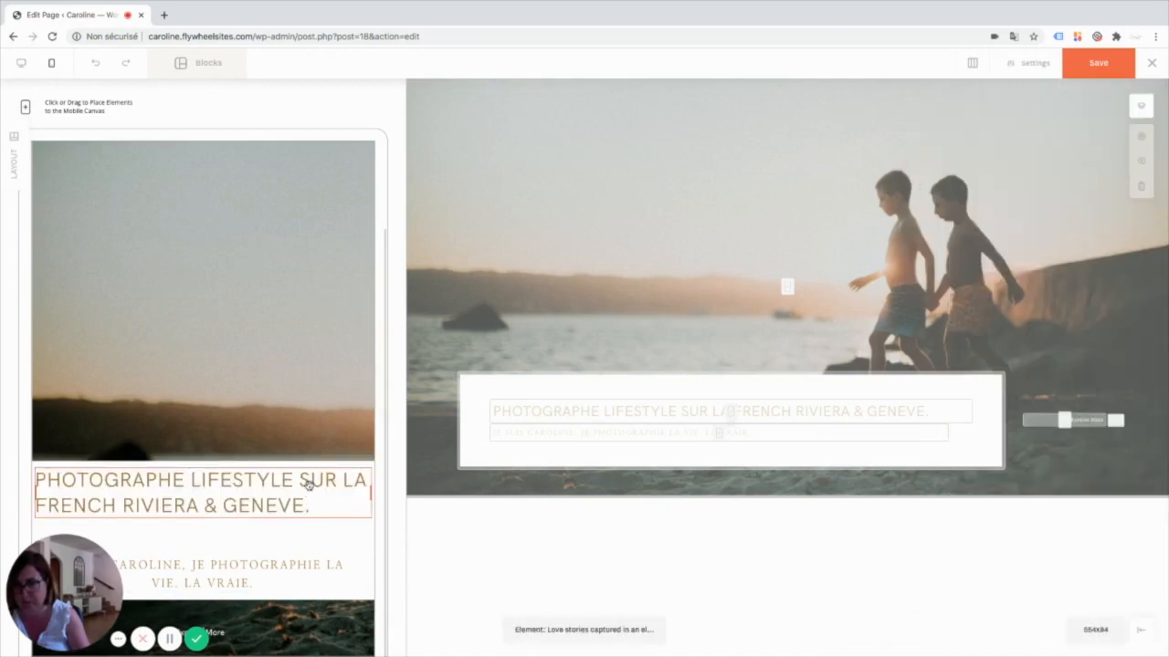
click(308, 484)
scroll(1125, 586, down, 4)
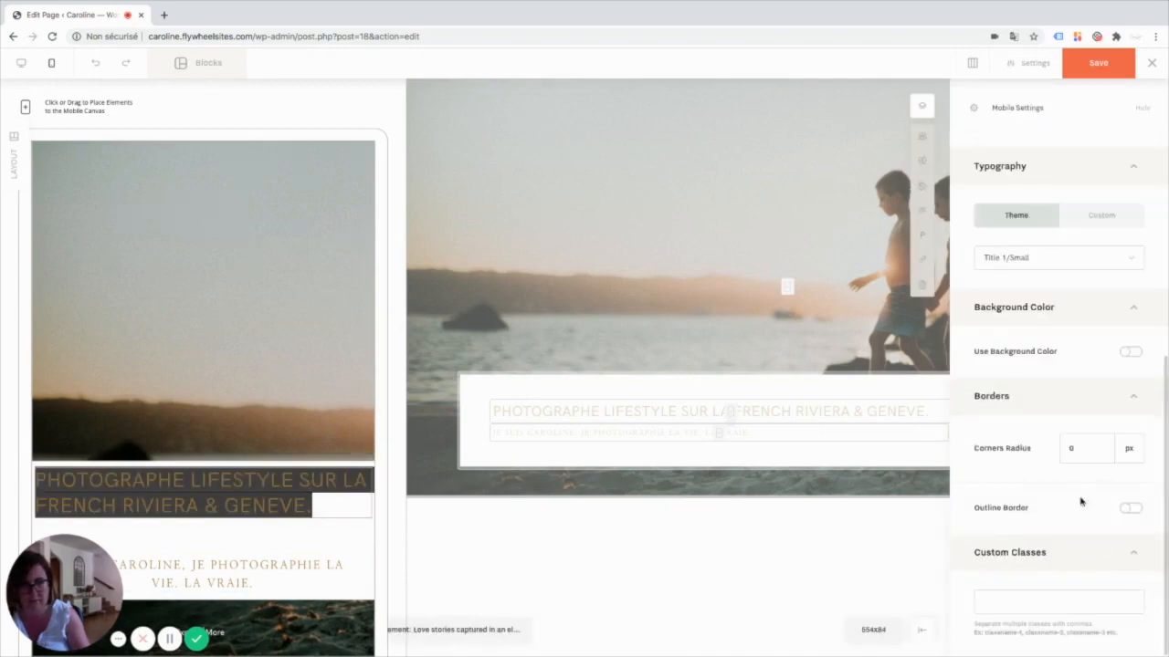
click(1017, 259)
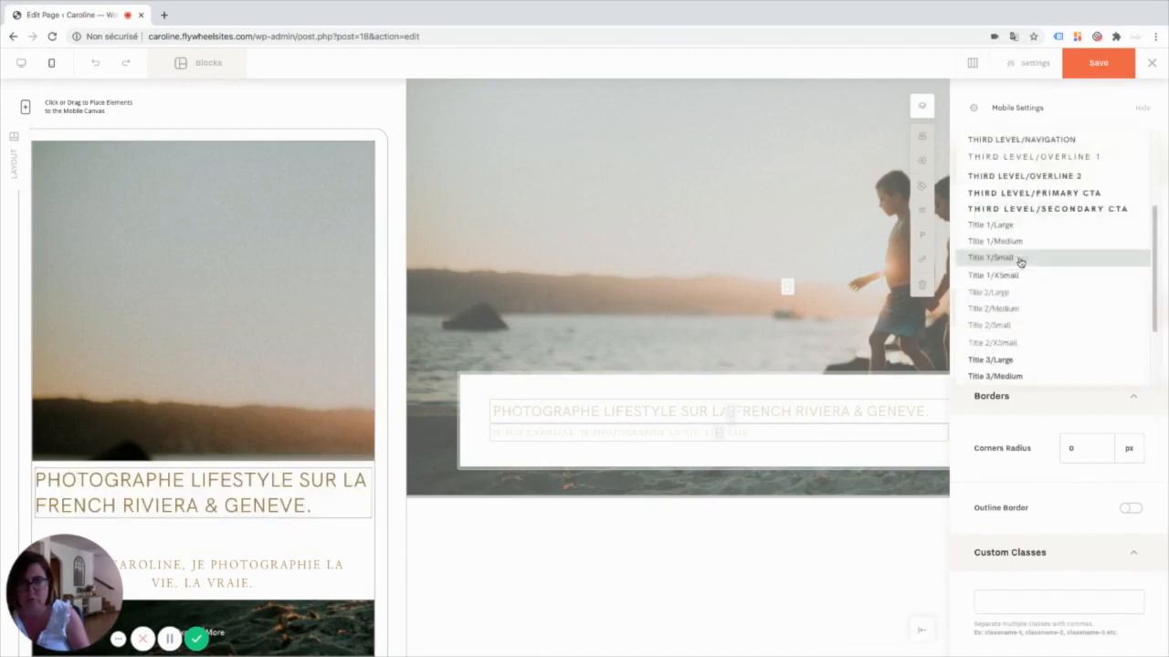
click(1024, 277)
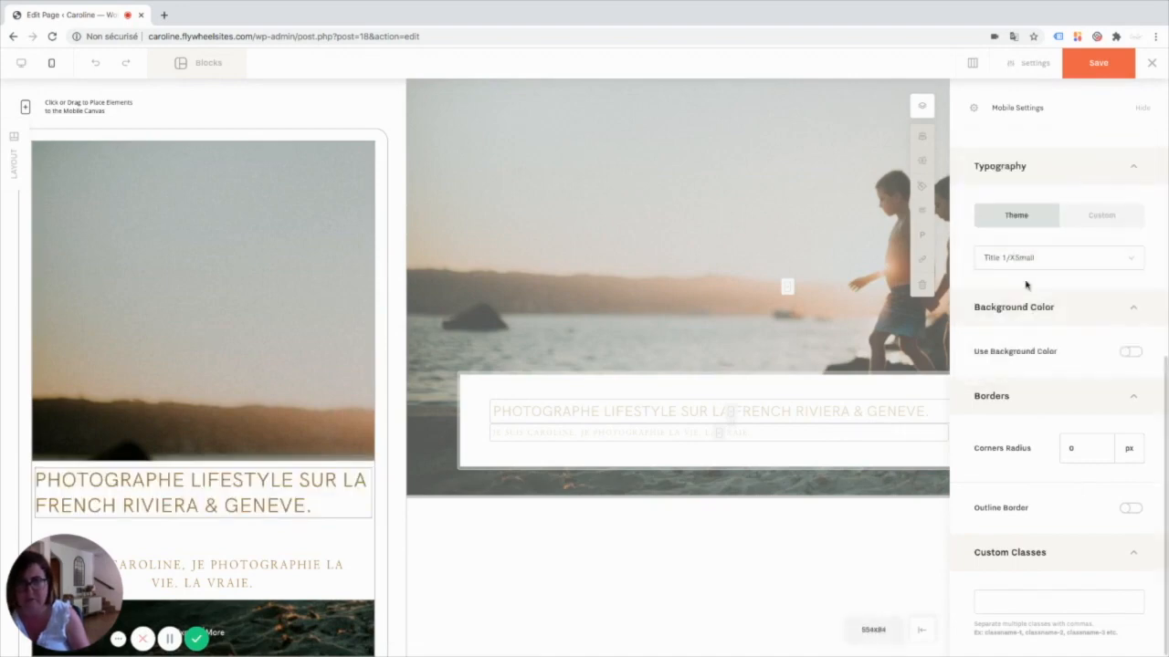
Step: Center-align the text of the mobile title
click(274, 501)
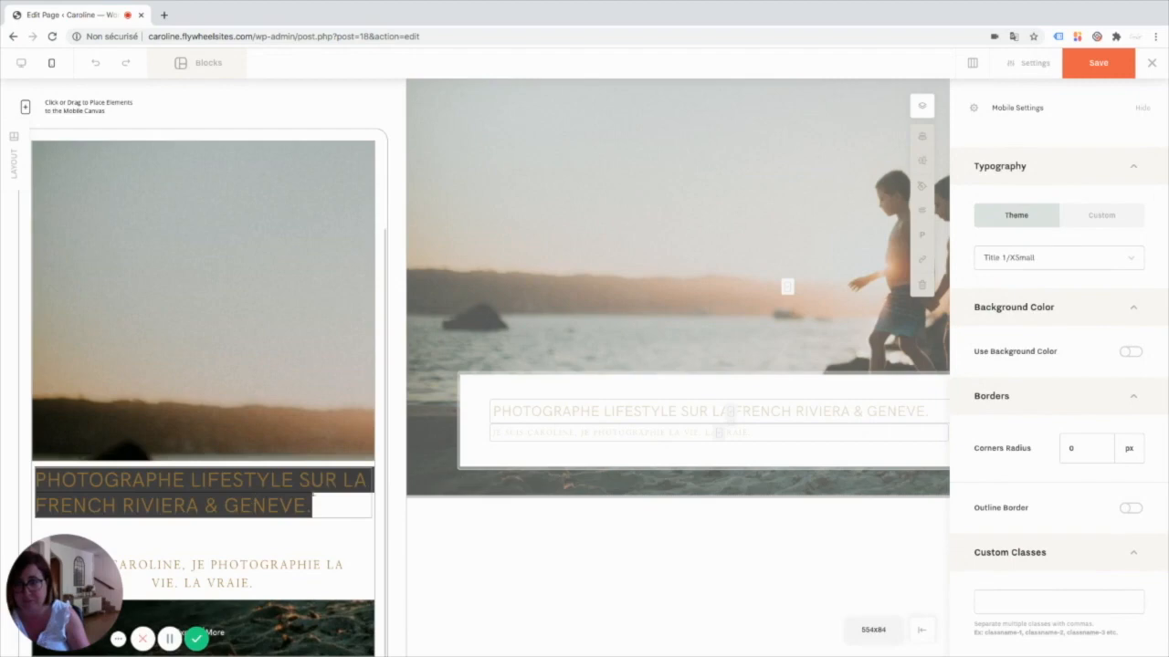
mouse_move(925, 218)
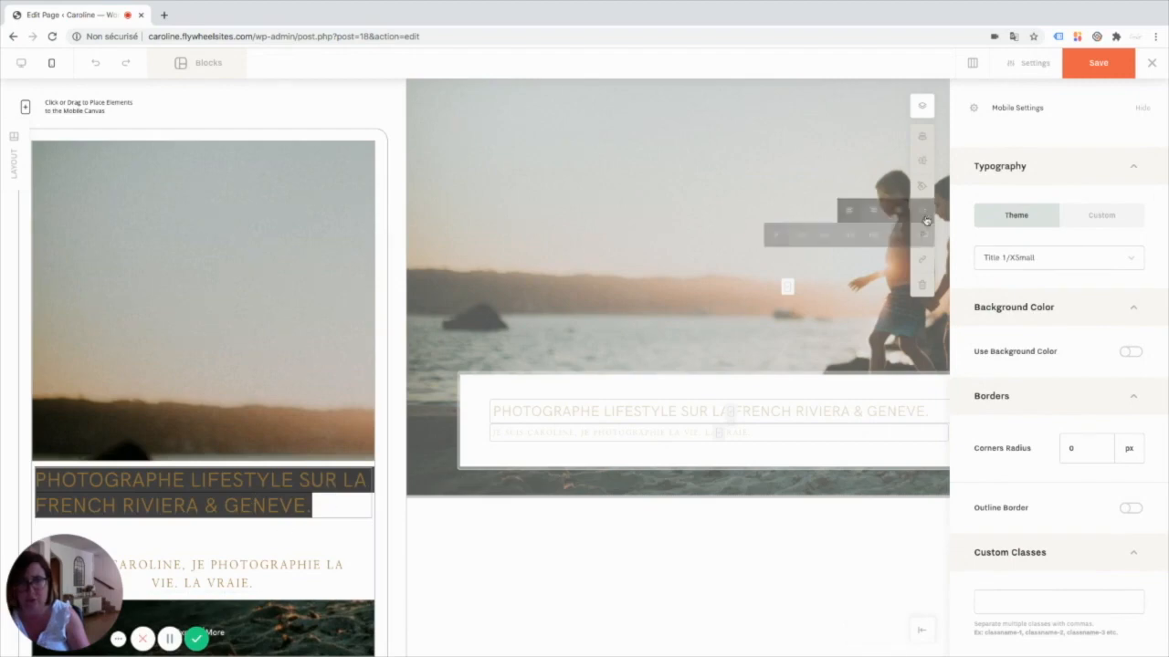
click(875, 212)
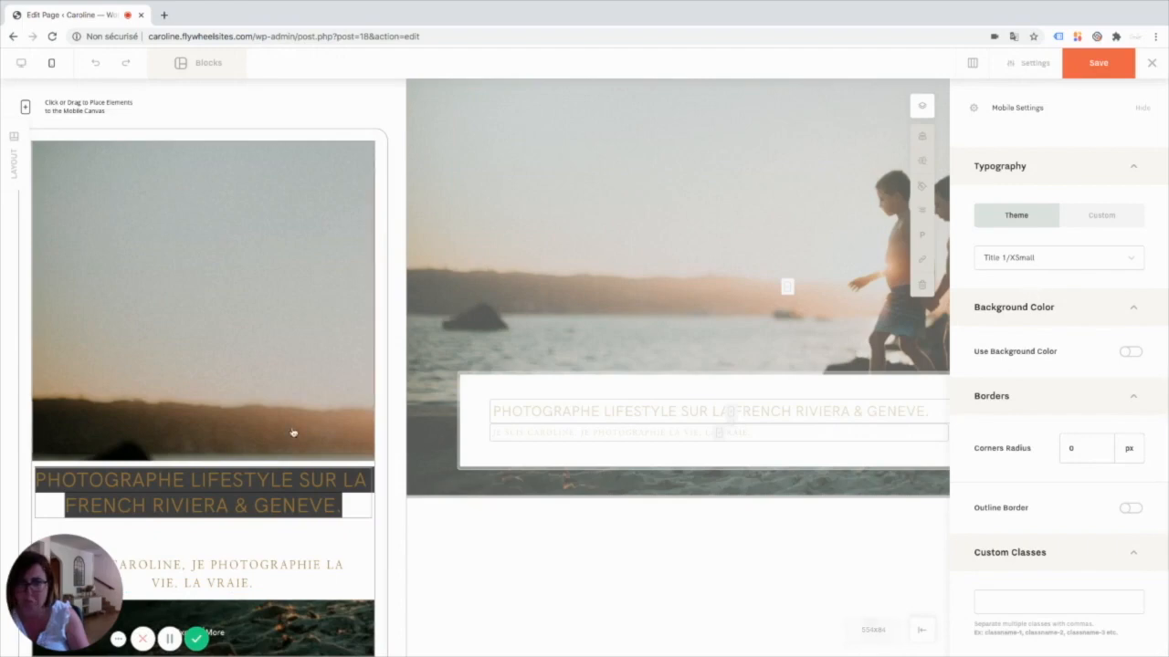
click(180, 442)
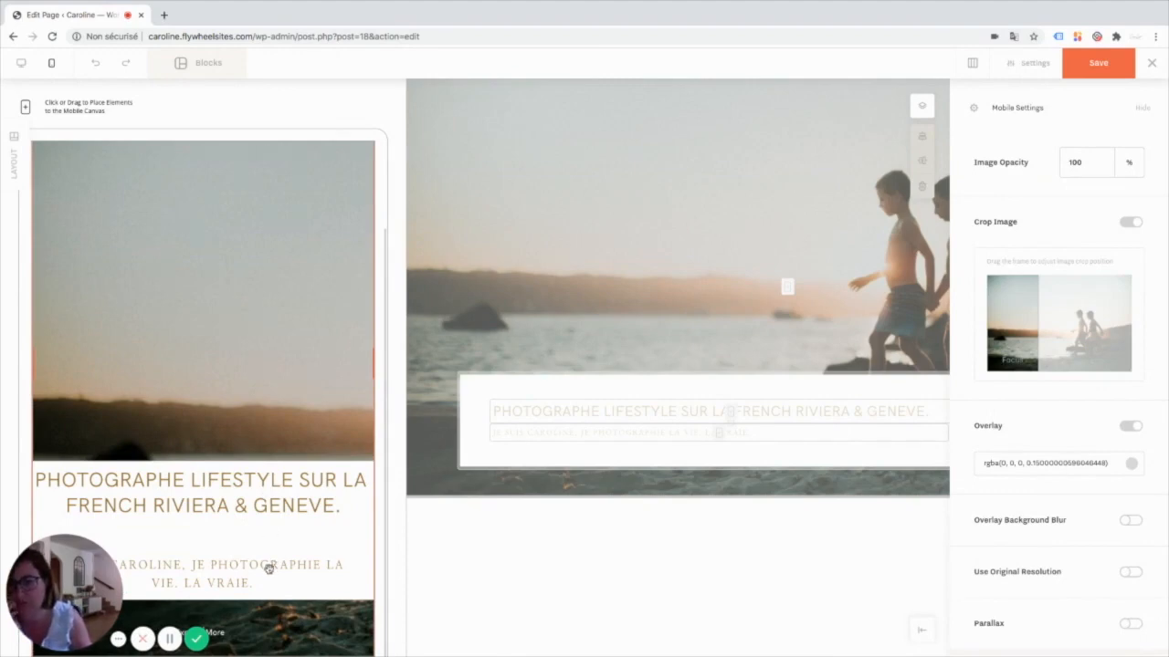
Step: Select the subtitle within the mobile Text group and leave Desktop Sync disabled for it
scroll(291, 414, down, 1)
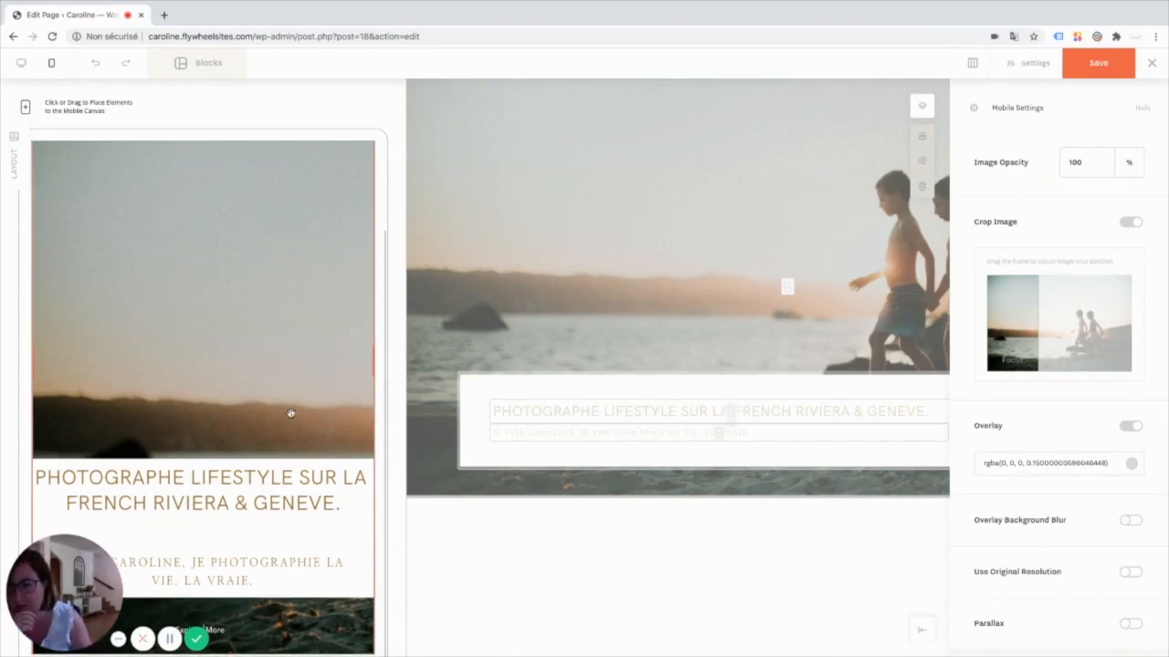
click(922, 108)
click(1015, 156)
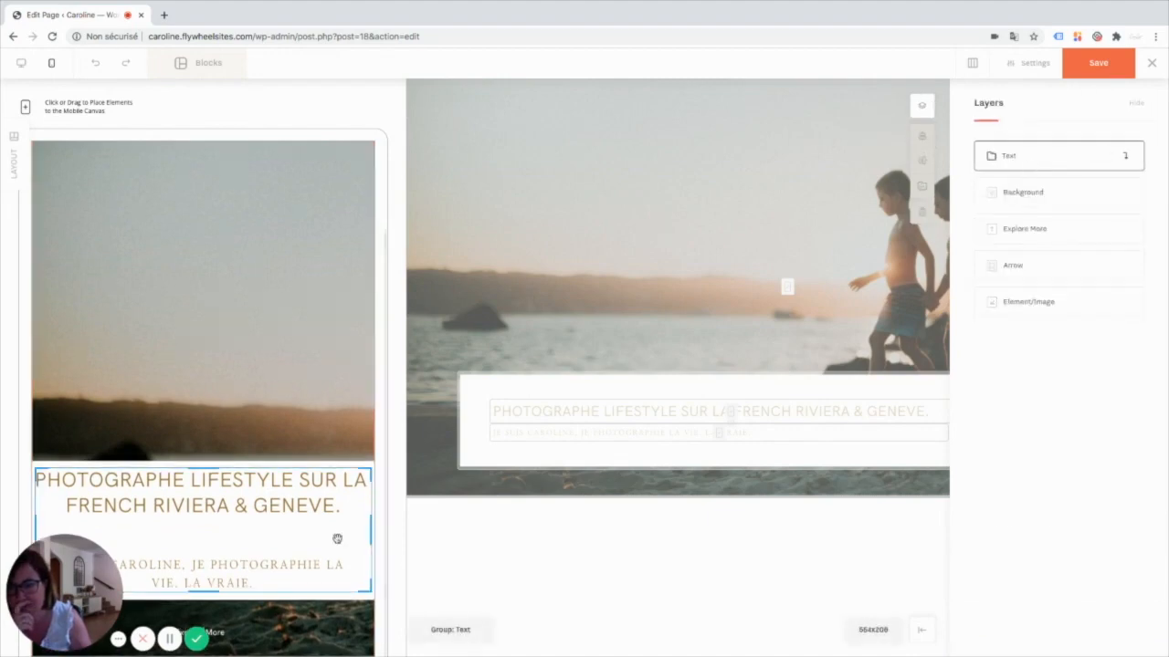
click(252, 567)
drag(250, 570, 263, 571)
double_click(199, 573)
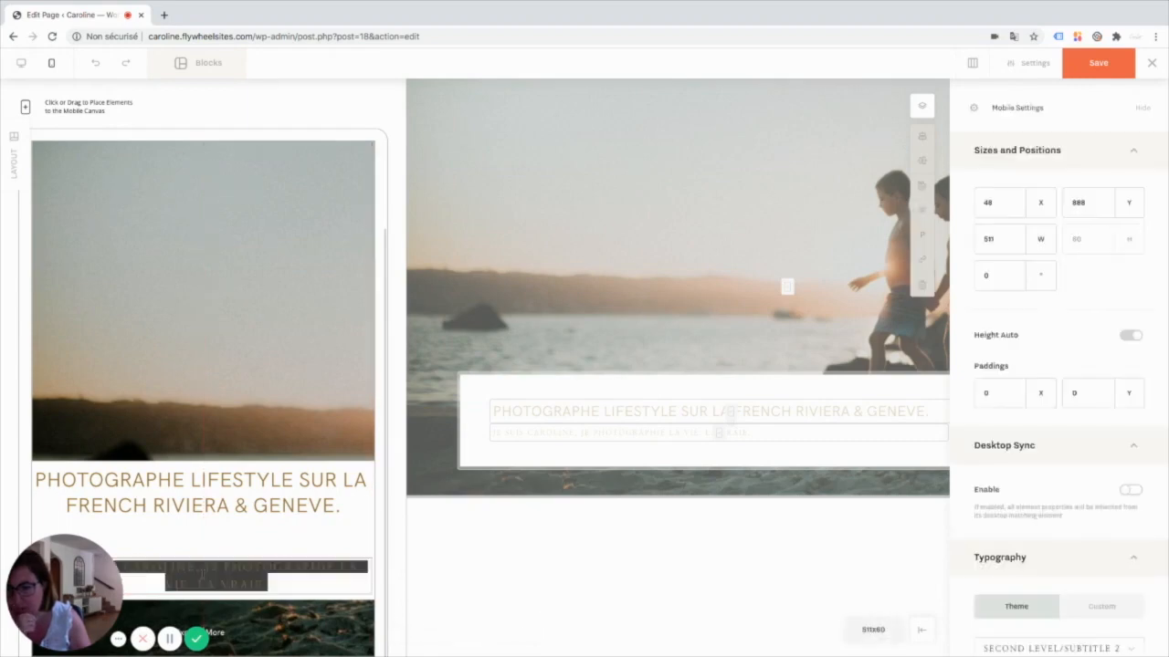
scroll(1031, 532, down, 5)
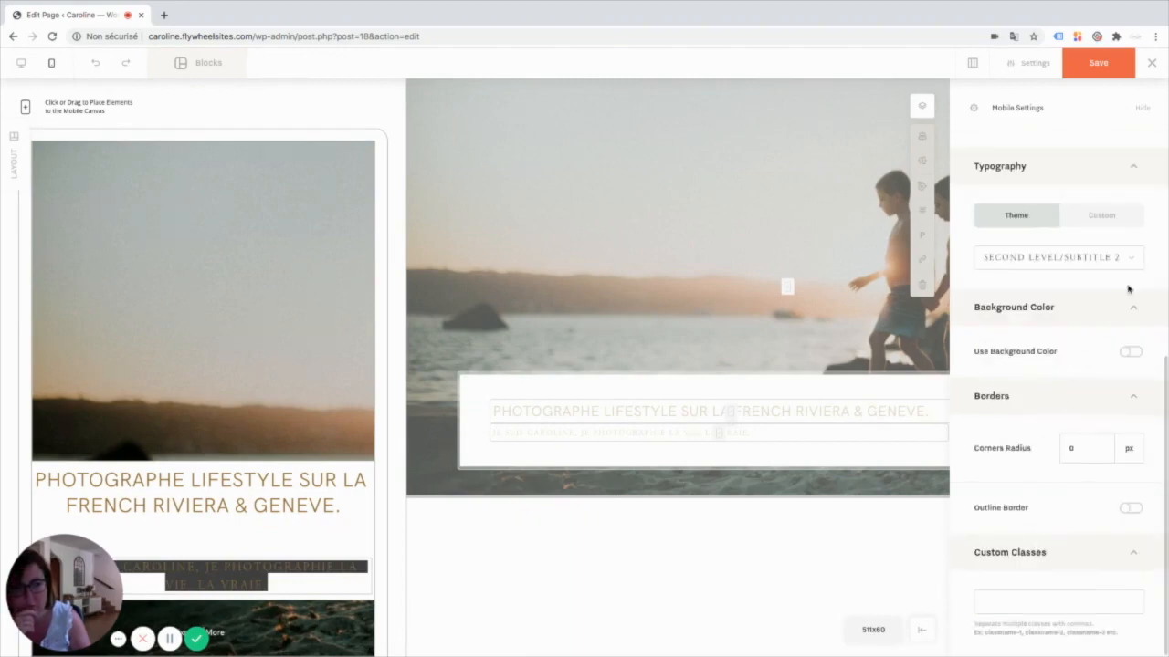
scroll(1124, 274, up, 5)
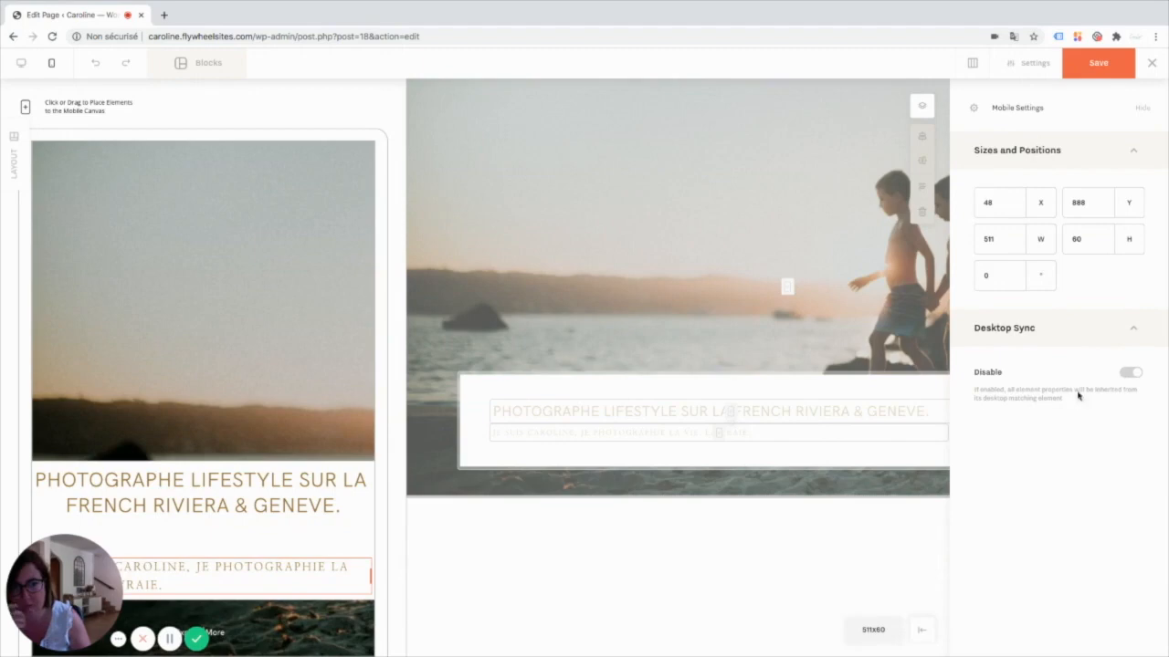
click(1129, 372)
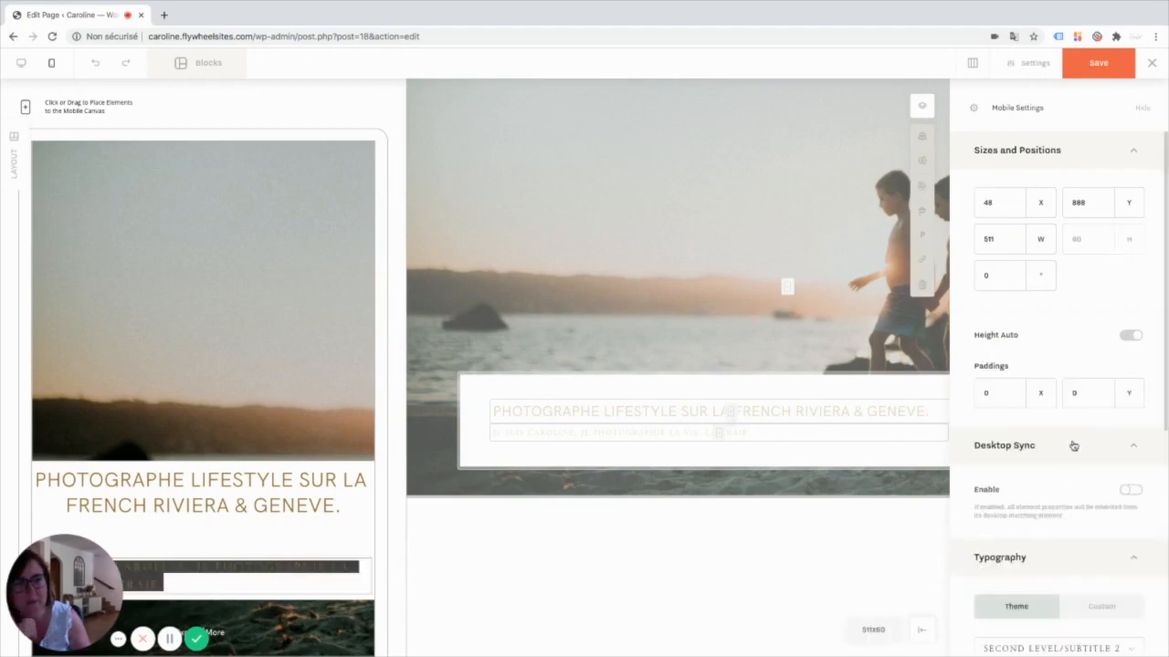
Step: Apply the Third Level/Overline 1 theme typography to the mobile subtitle
scroll(1051, 555, down, 2)
click(1051, 546)
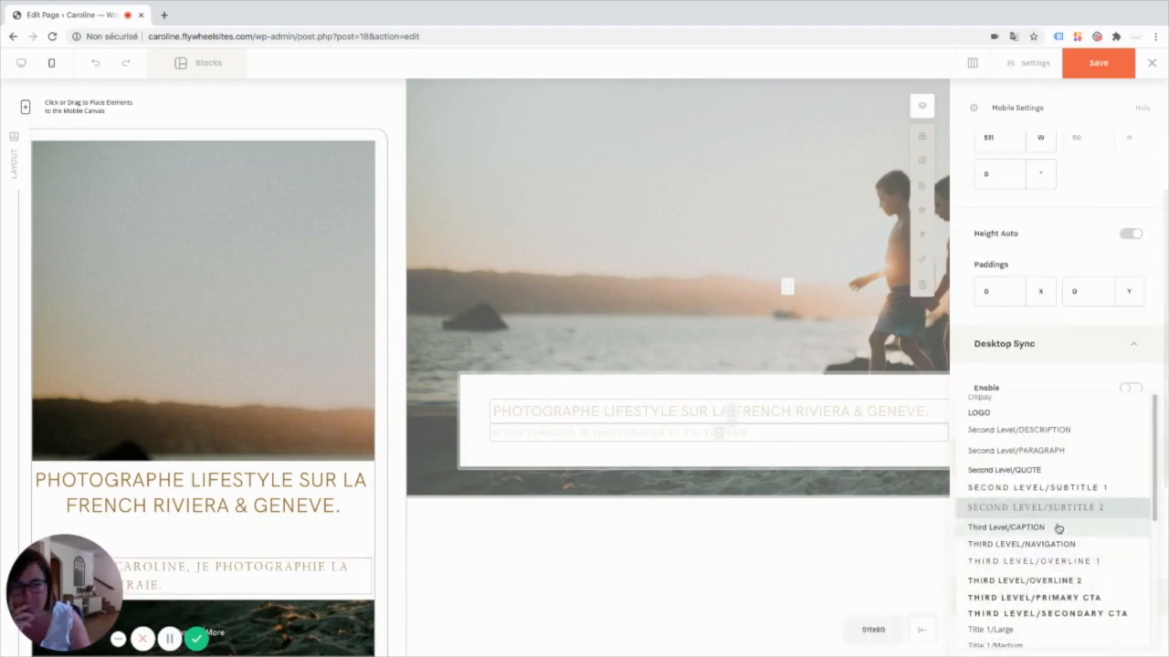
scroll(1057, 528, down, 1)
click(1058, 544)
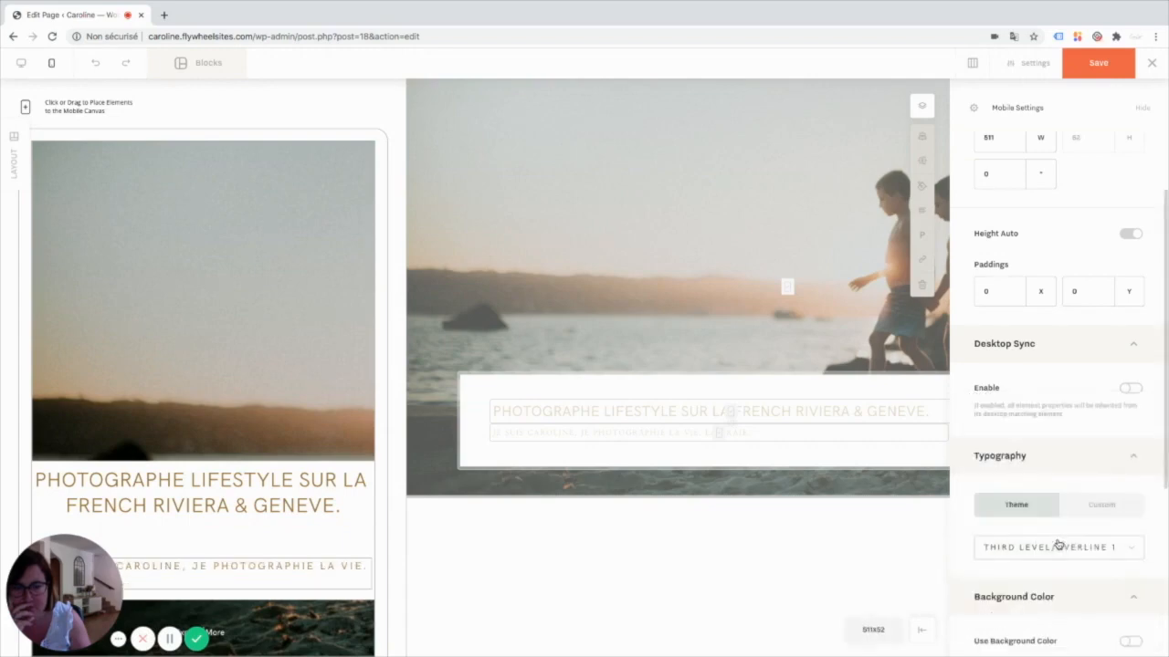
Step: Reselect the subtitle within the Text group and center-align its text
click(211, 313)
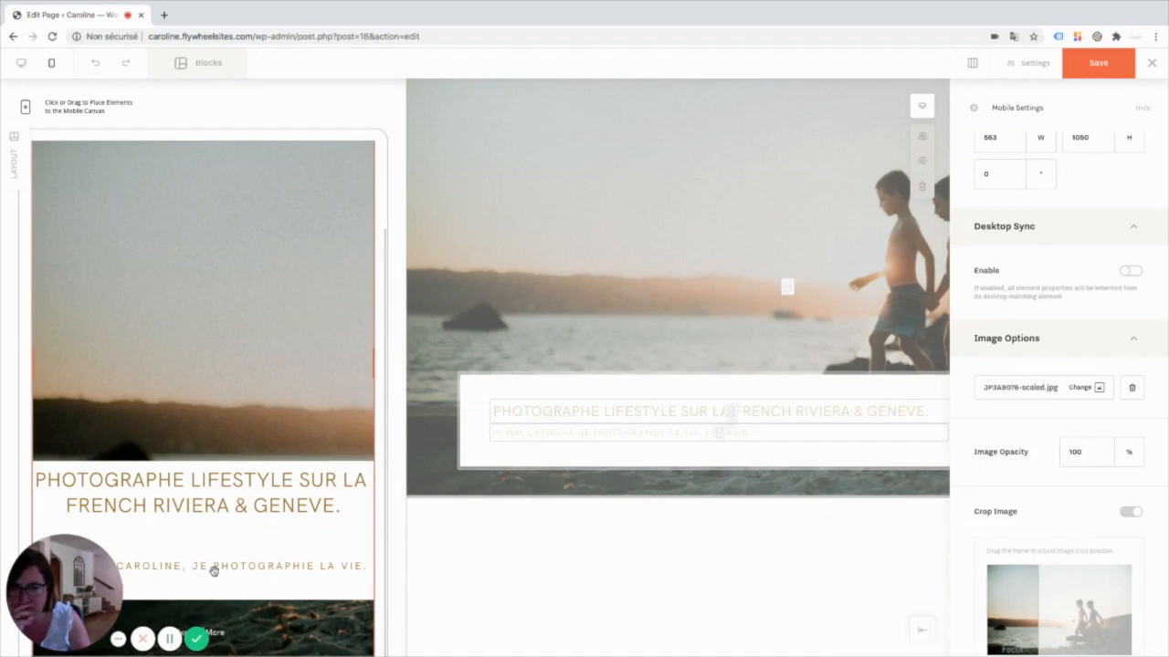
click(927, 107)
click(1025, 157)
double_click(272, 573)
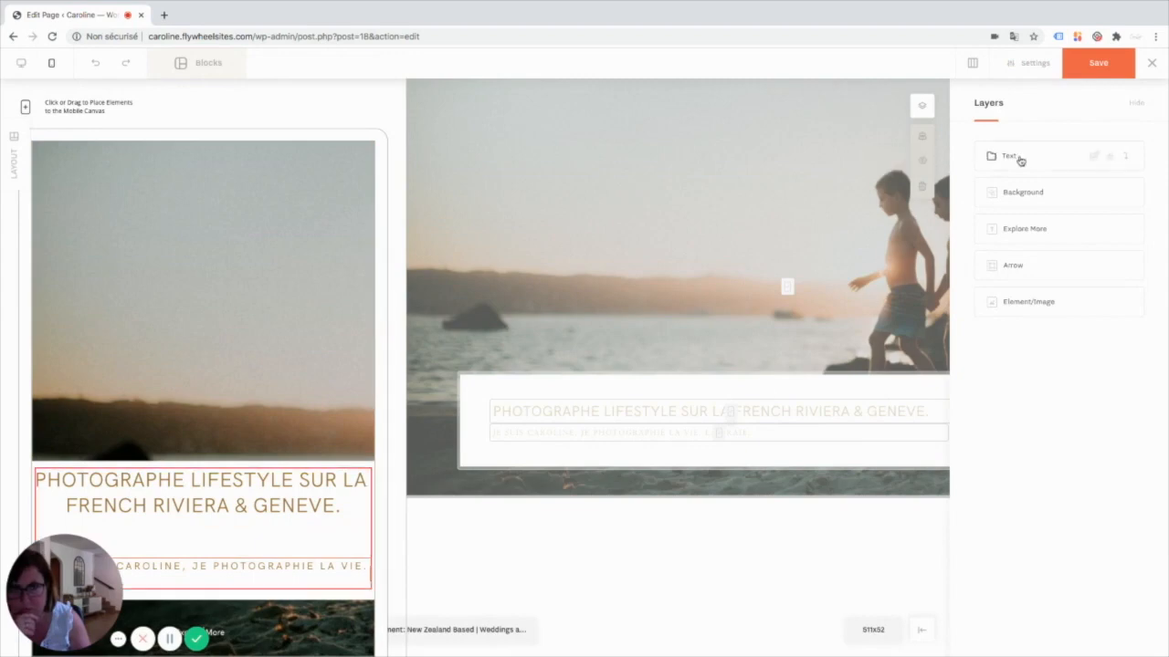
click(347, 573)
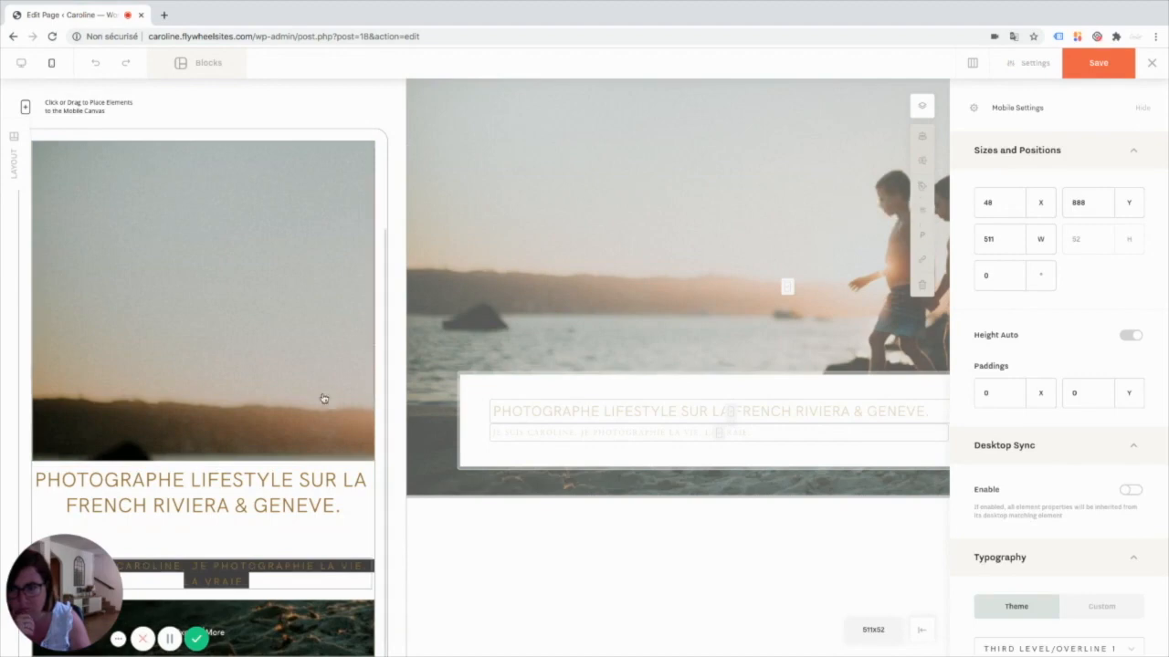
Step: Move the mobile title down closer to the subtitle and lower the white box's top edge to a height of about 198 px
click(256, 519)
double_click(257, 501)
drag(256, 502, 257, 525)
click(269, 491)
drag(210, 464, 211, 481)
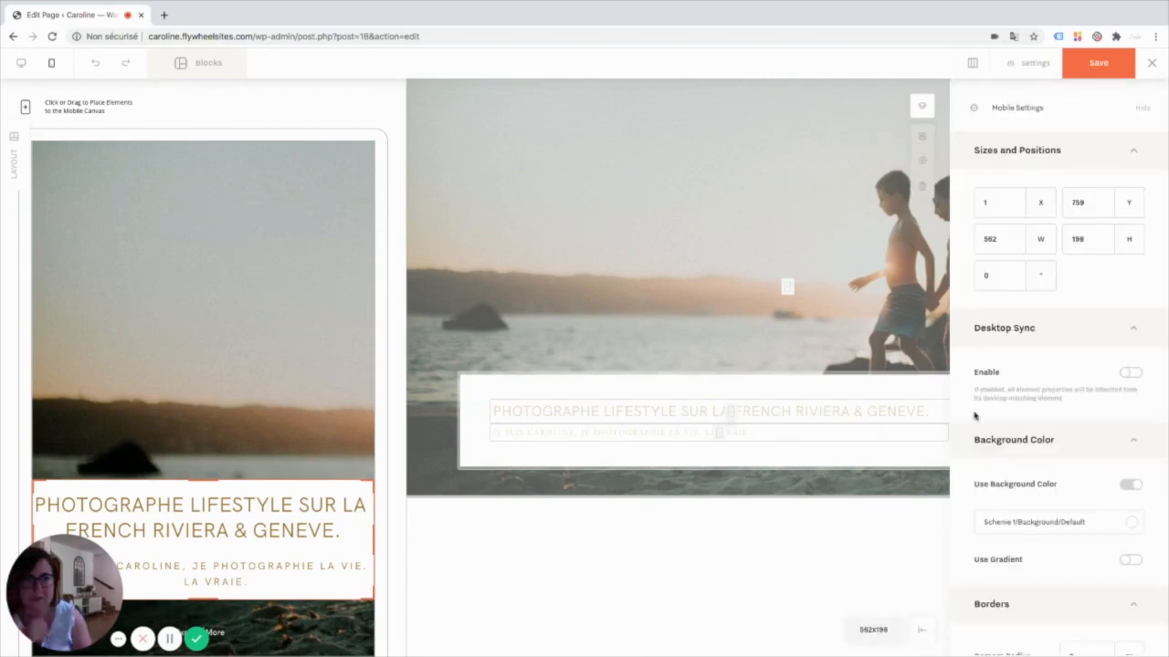
Step: Apply the Second Level/Paragraph theme typography to the subtitle in the mobile Text group
click(921, 105)
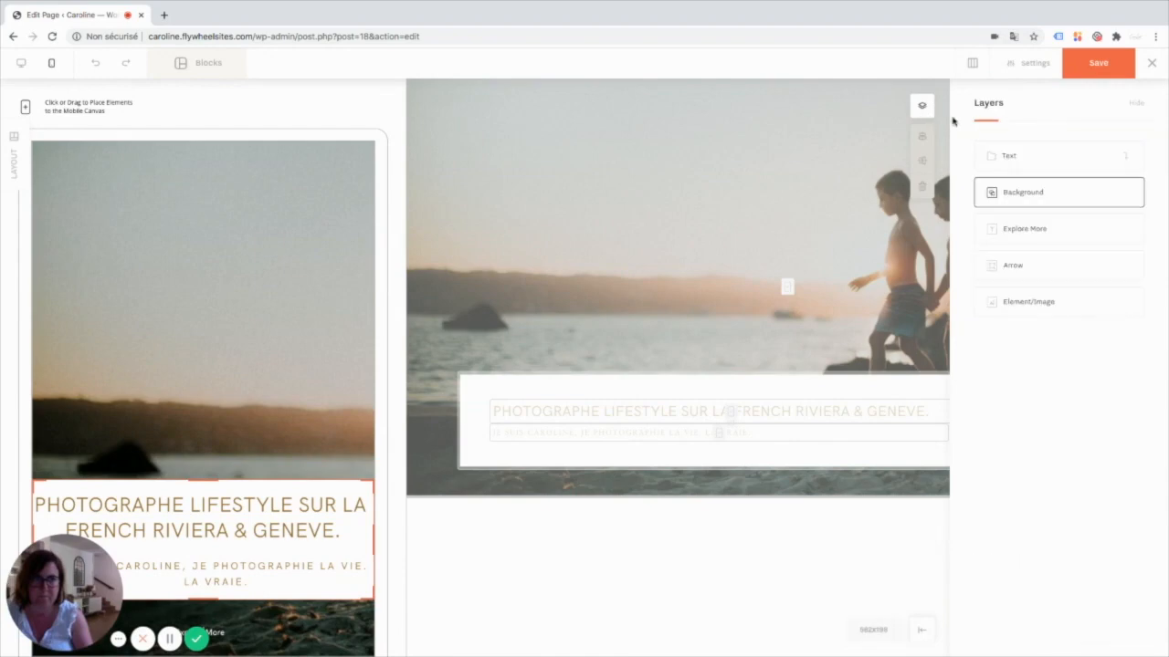
click(1007, 155)
double_click(287, 570)
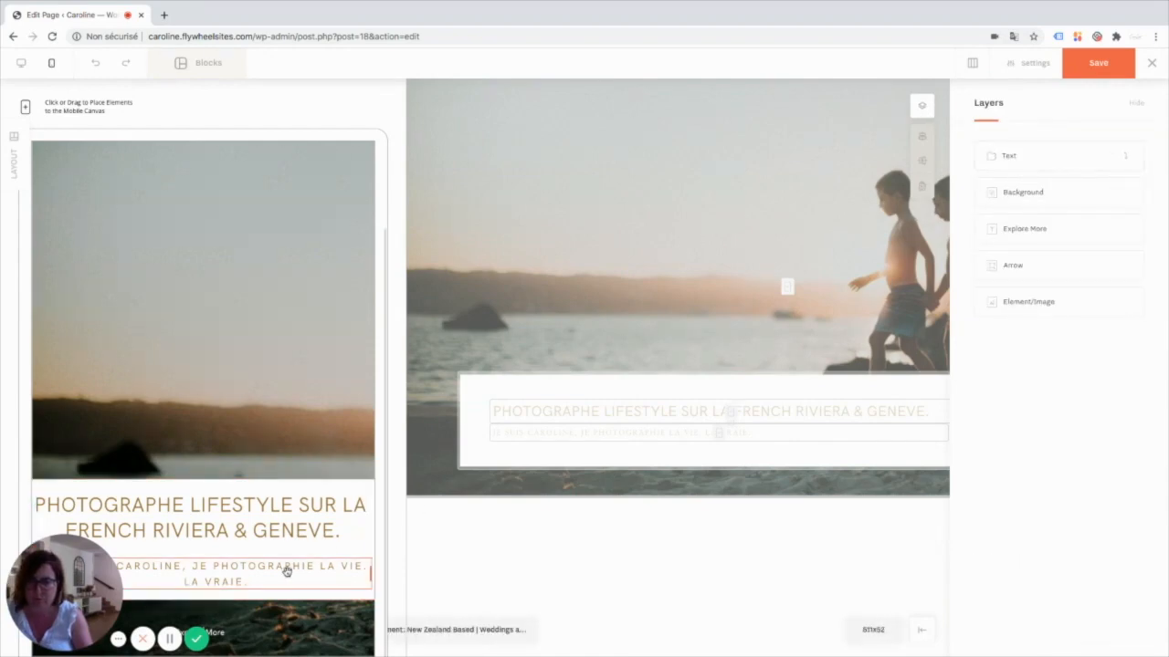
double_click(286, 570)
scroll(1094, 534, down, 4)
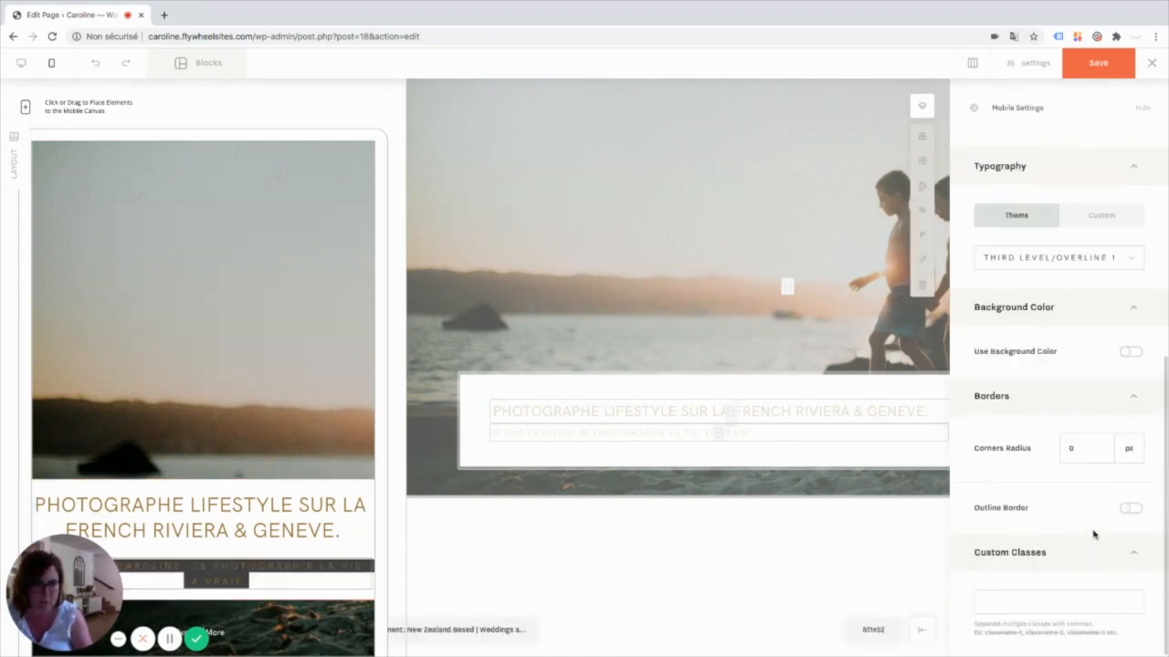
click(1083, 259)
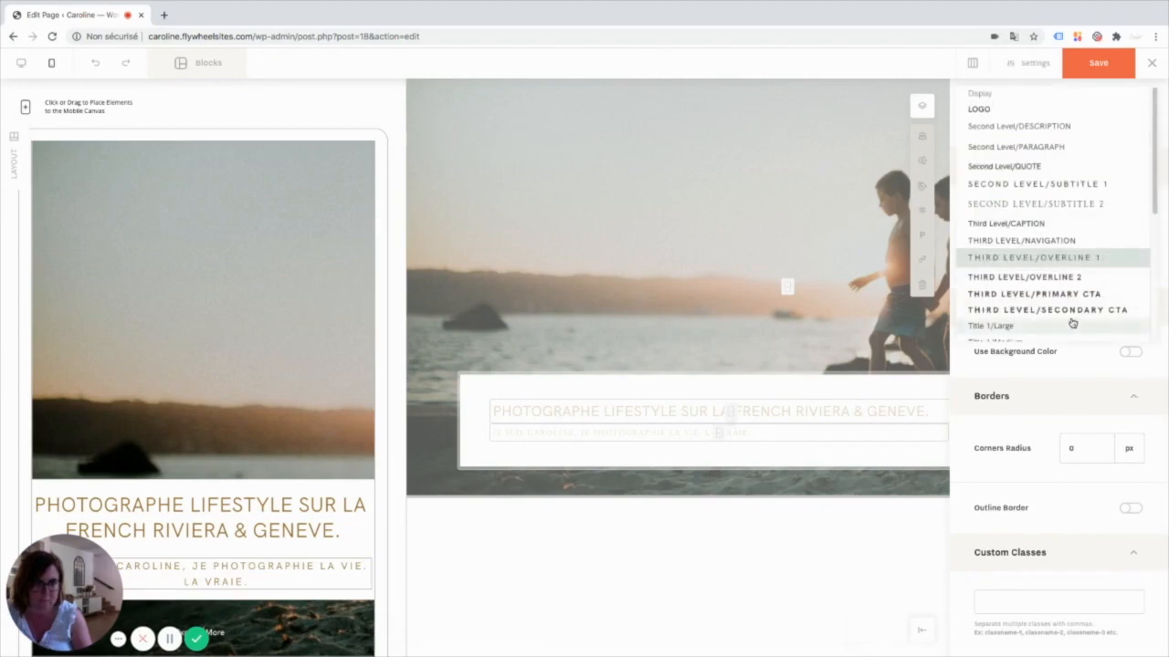
click(1071, 323)
click(1071, 263)
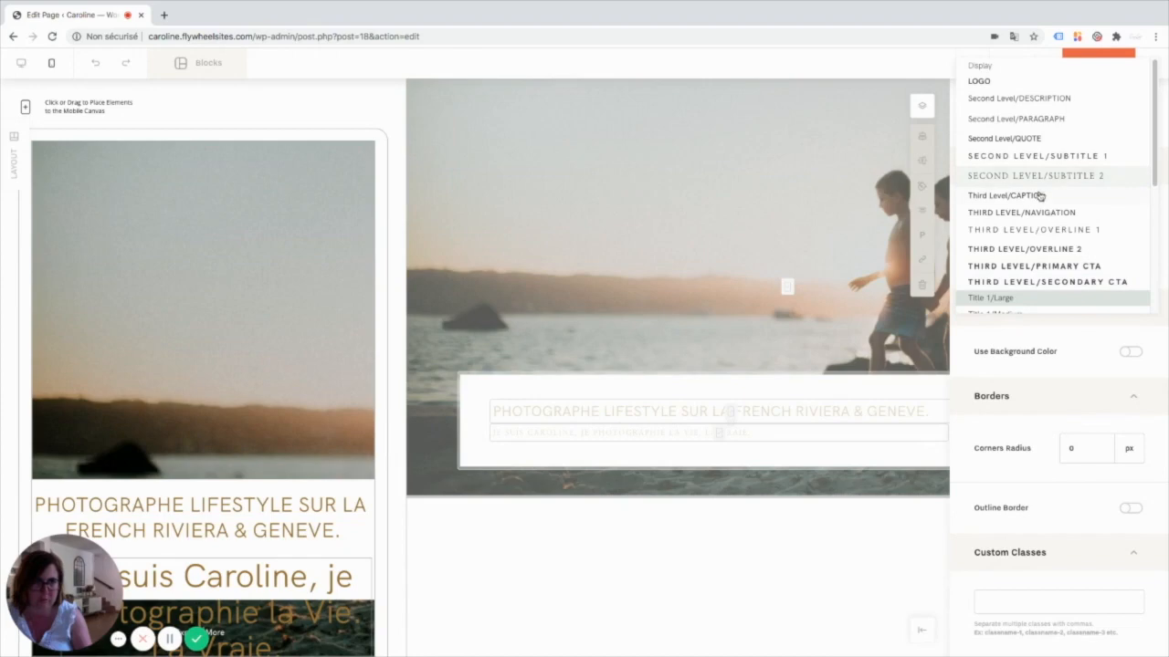
click(1041, 120)
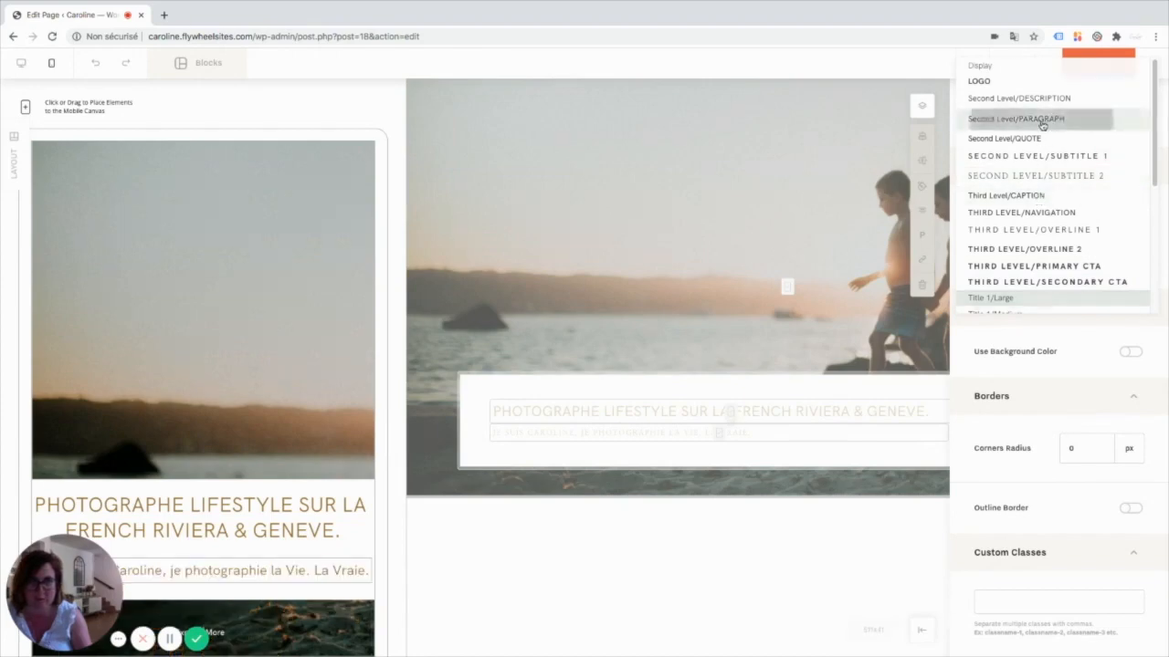
Step: Select the Text group and move it slightly down inside the white box, keeping it horizontally centered on the mobile canvas
click(261, 398)
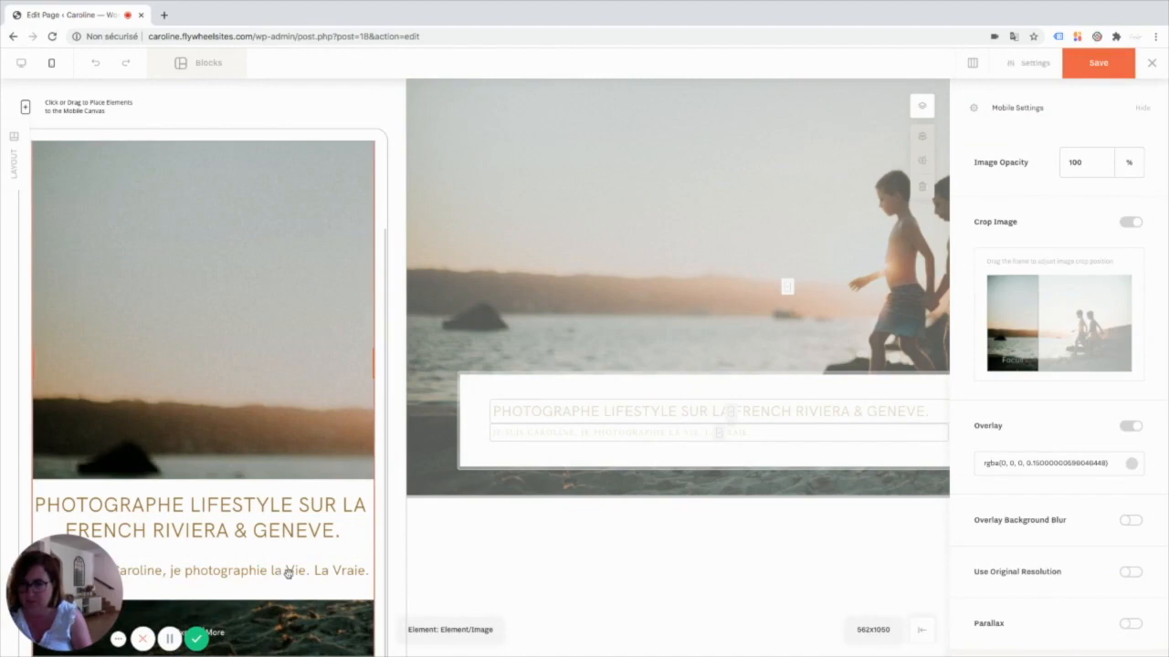
click(921, 105)
click(1062, 155)
drag(210, 535, 212, 545)
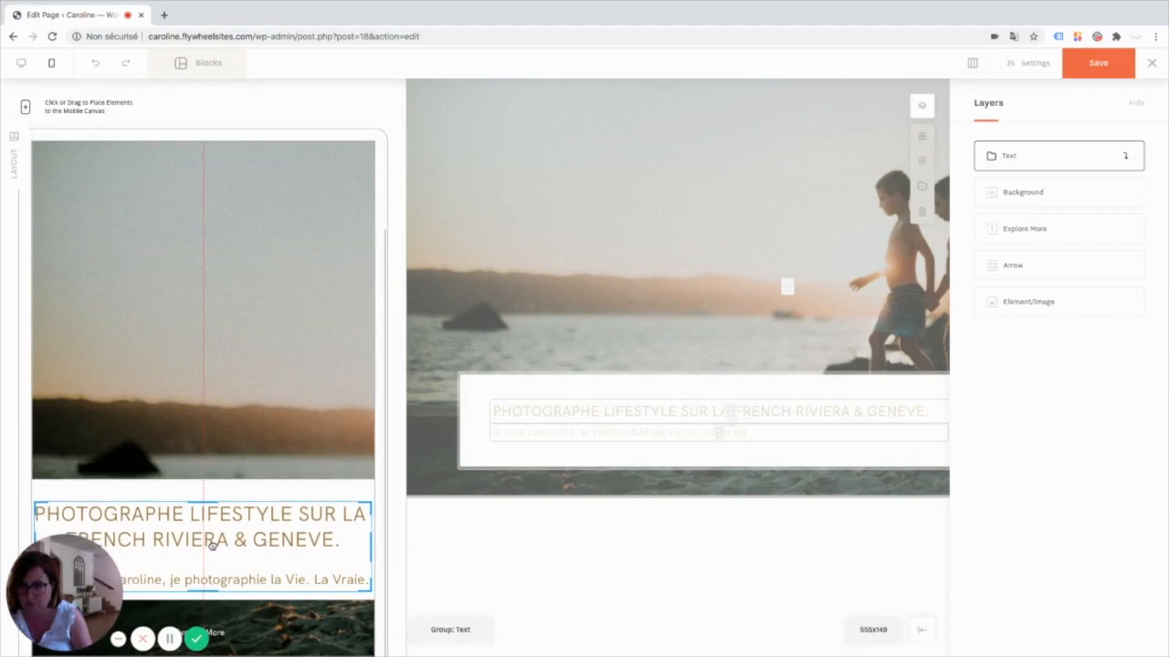
Step: Select the Background layer and lower the white box's top edge to a height of about 185 px
click(206, 479)
click(205, 484)
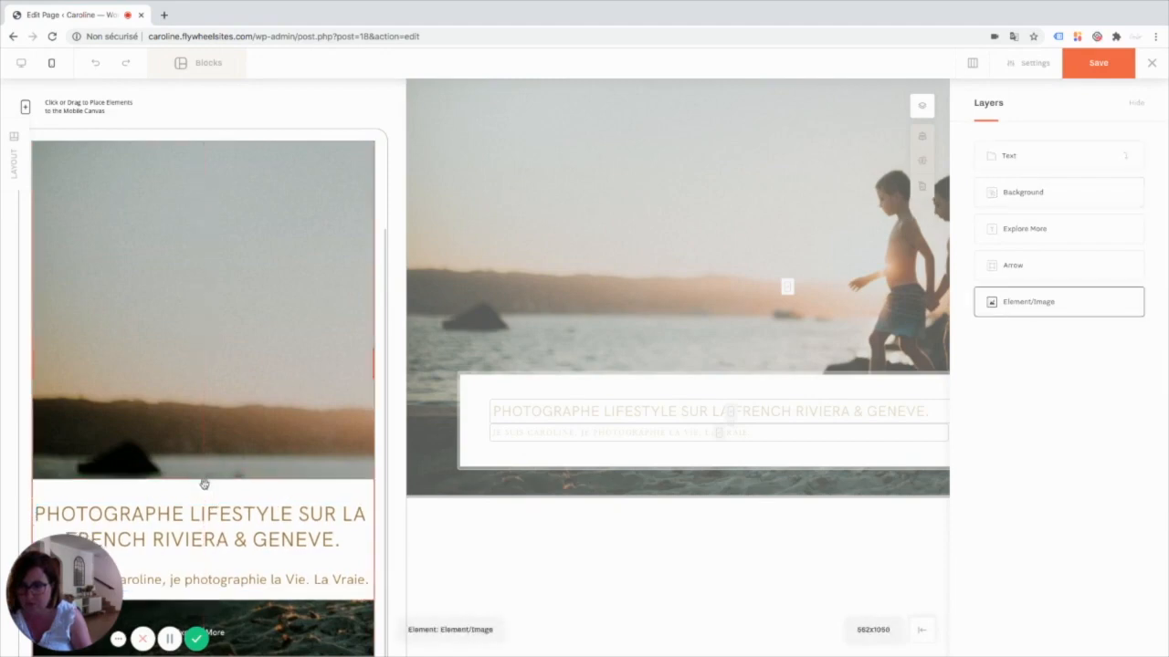
click(1046, 196)
click(202, 483)
click(1047, 204)
drag(208, 486, 213, 491)
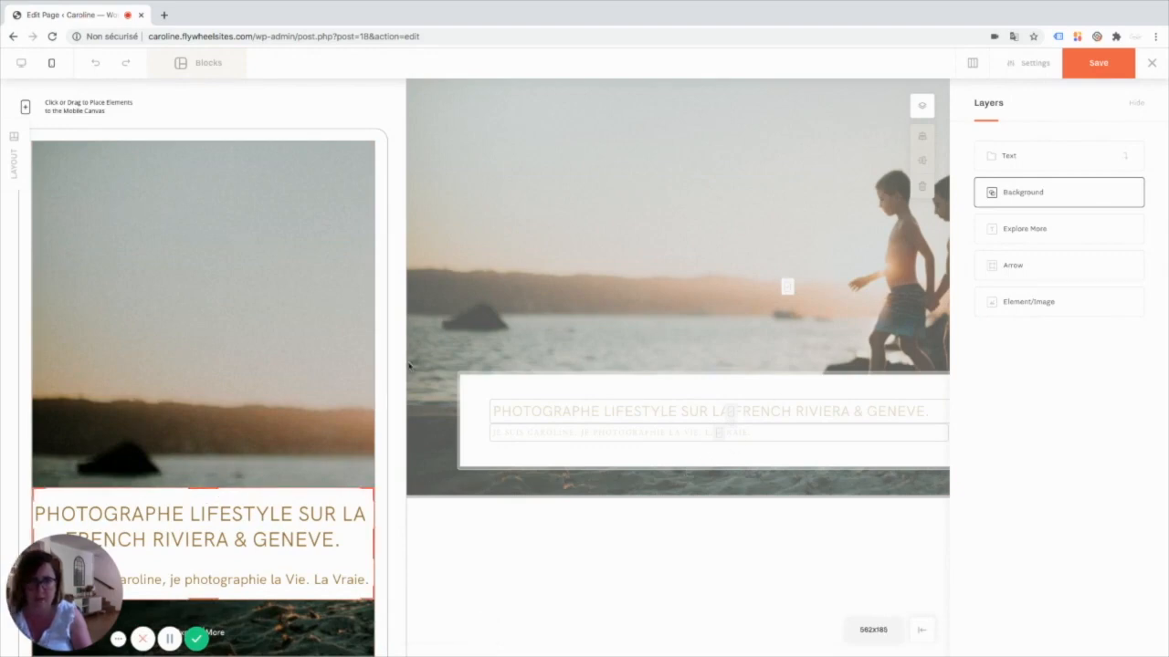
Step: Open the mobile hero image's settings and enable Desktop Sync for it
click(247, 417)
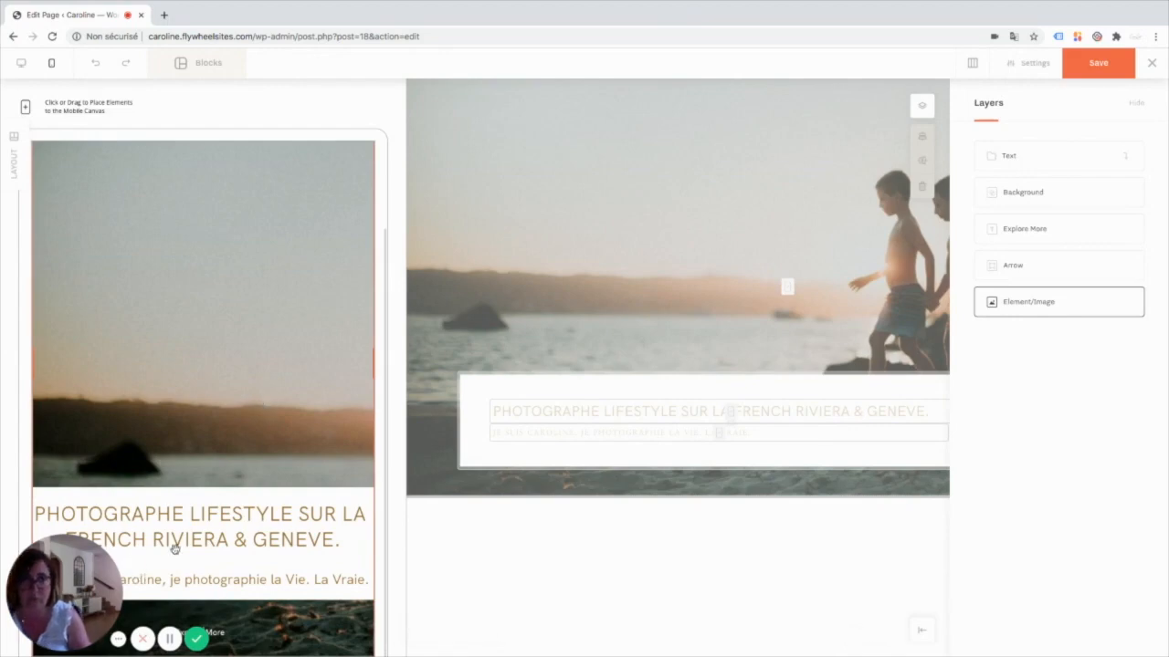
click(1056, 311)
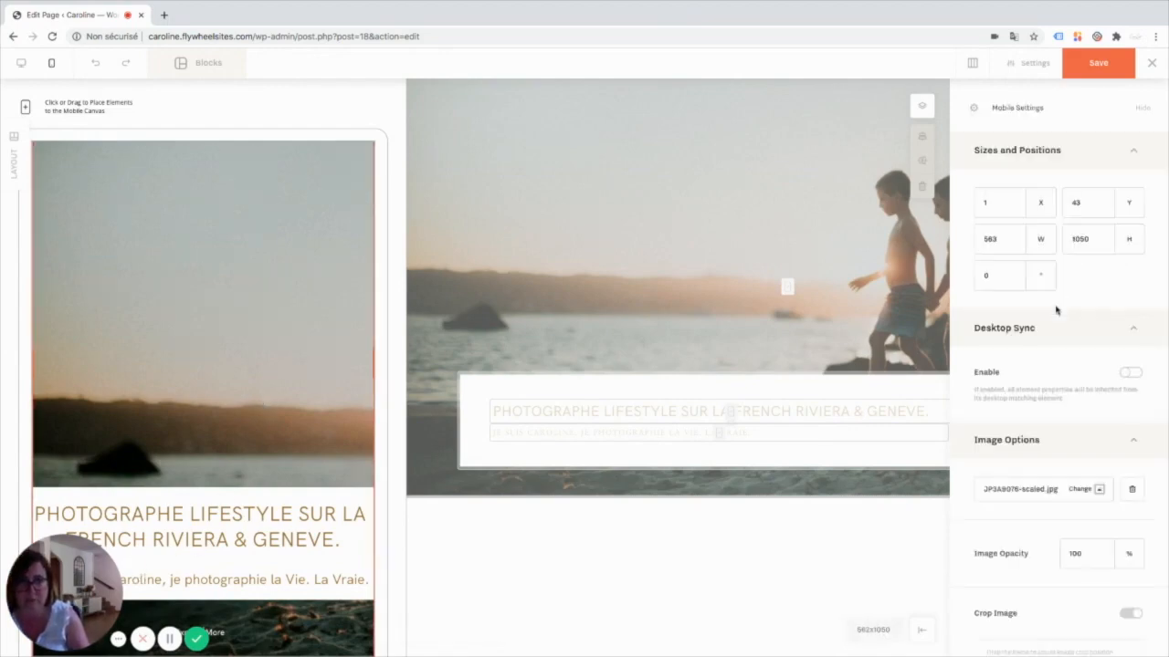
click(1132, 374)
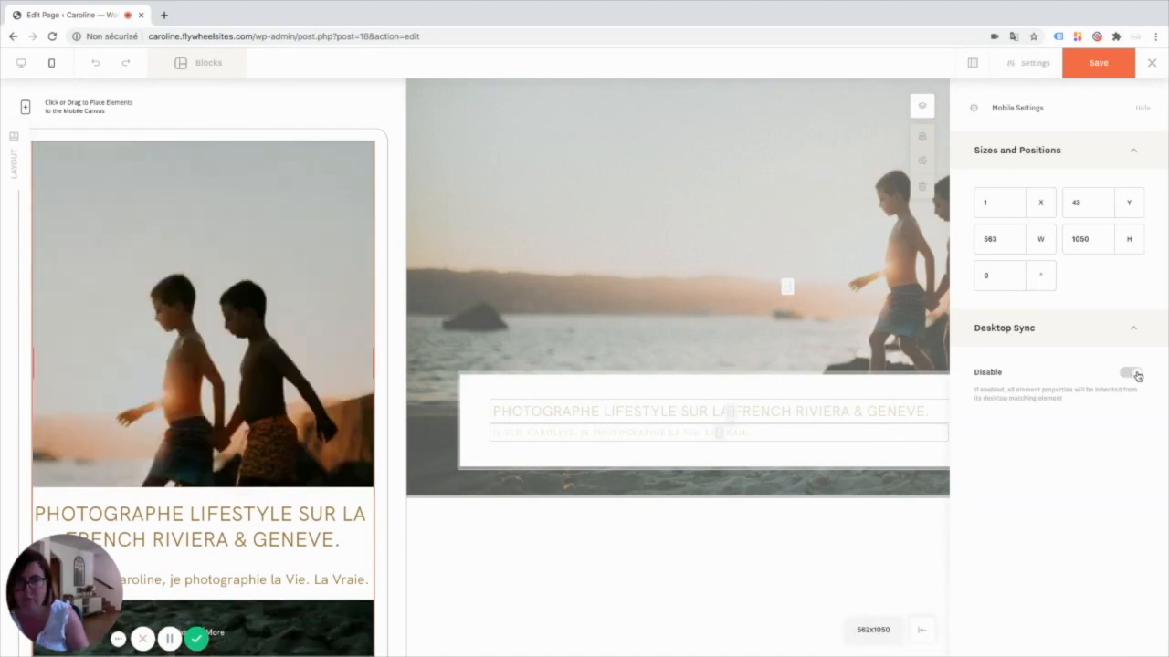
Step: Toggle Desktop Sync on the mobile hero image and leave it switched off so its own image options can be edited
click(1123, 374)
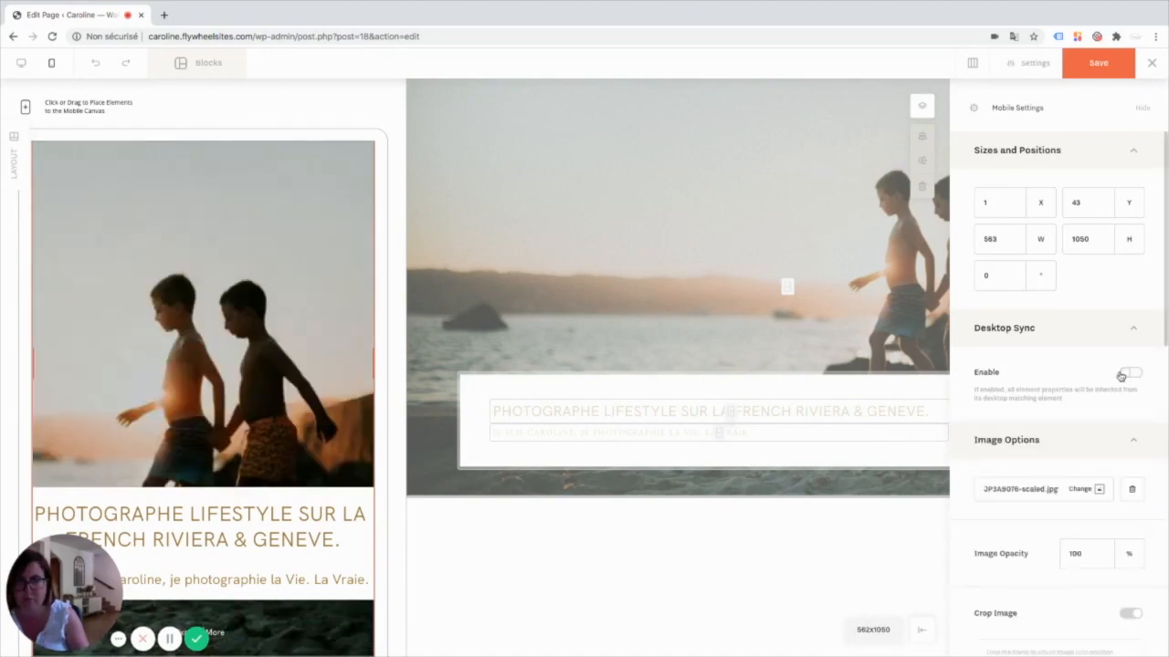
click(1132, 374)
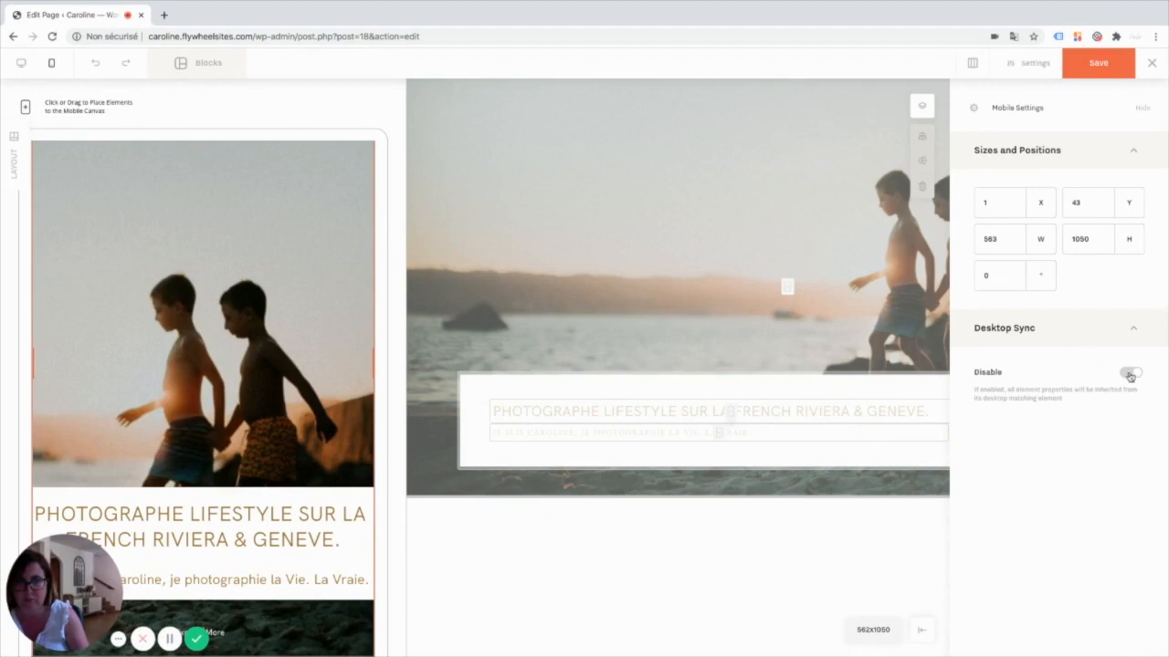
click(1130, 374)
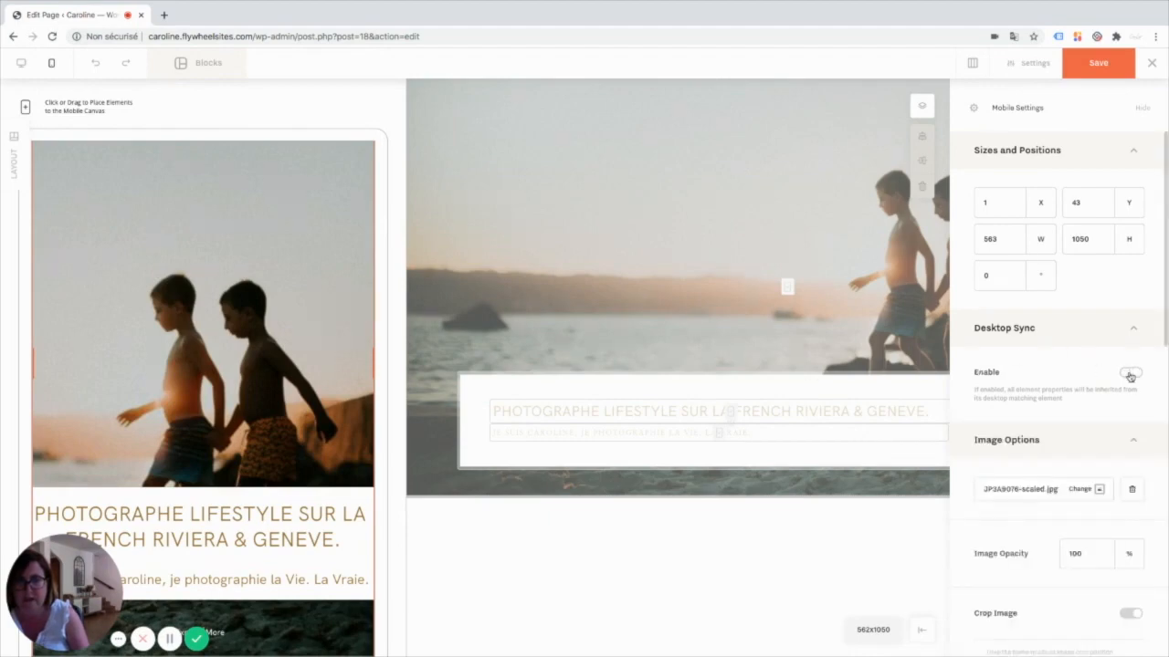
click(1130, 375)
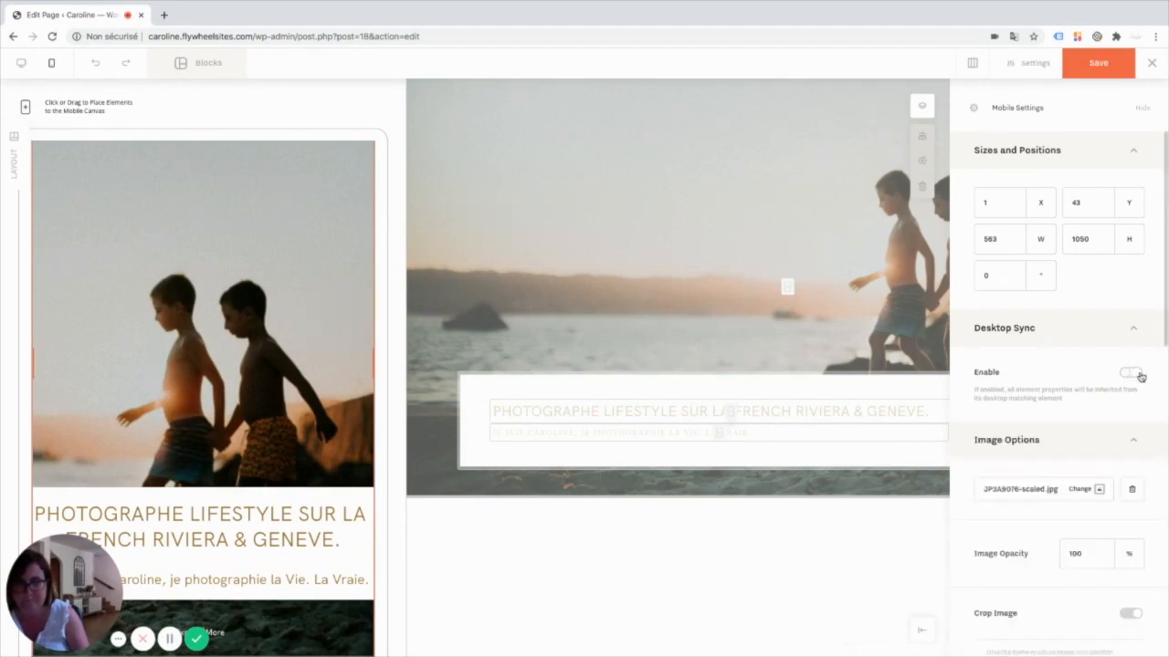
click(1130, 376)
Step: Adjust the mobile hero image's crop frame so both boys are inside it, slightly toward the image's right half
scroll(1095, 457, down, 5)
drag(1085, 294, 1010, 301)
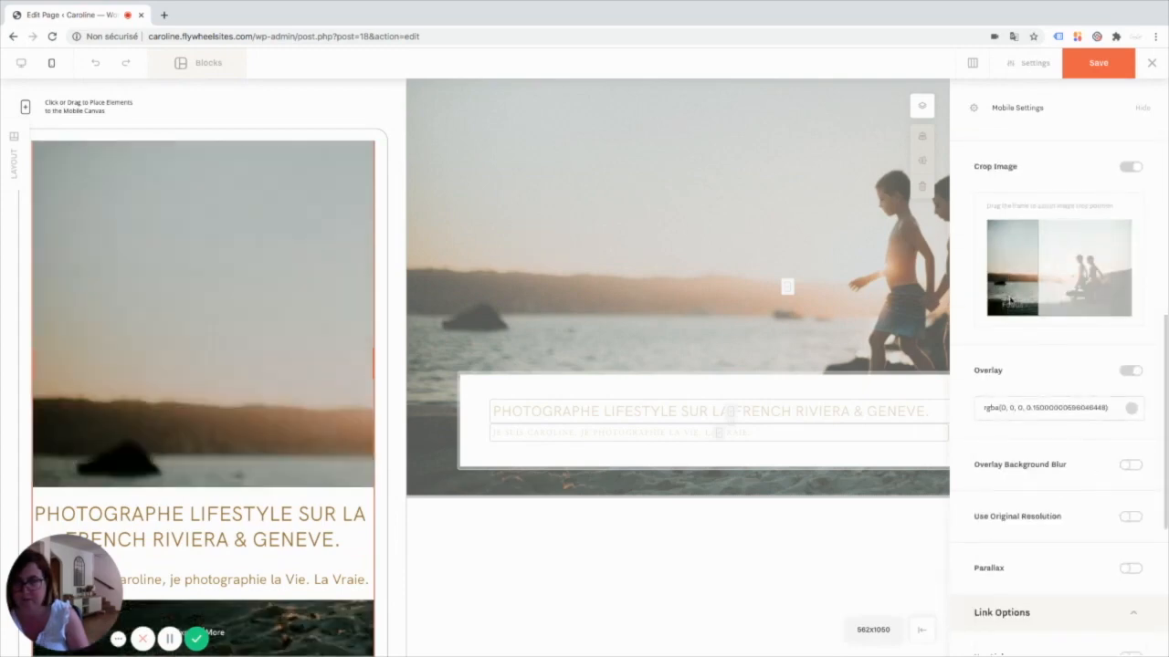
drag(1011, 294, 1073, 294)
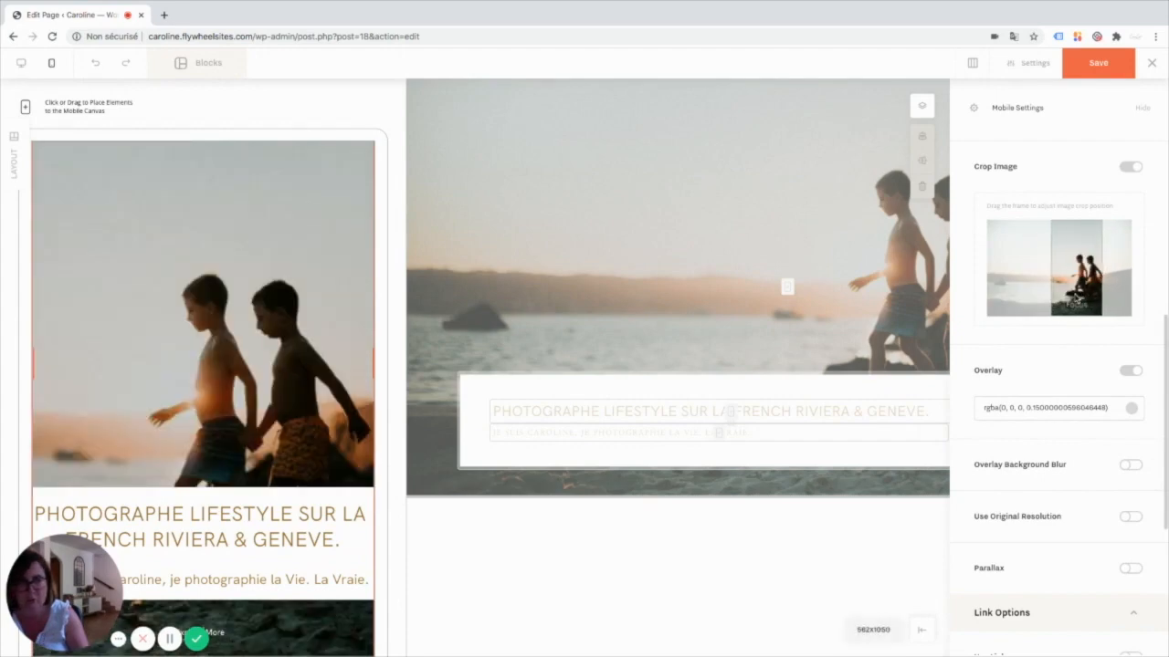
drag(1077, 298, 1077, 297)
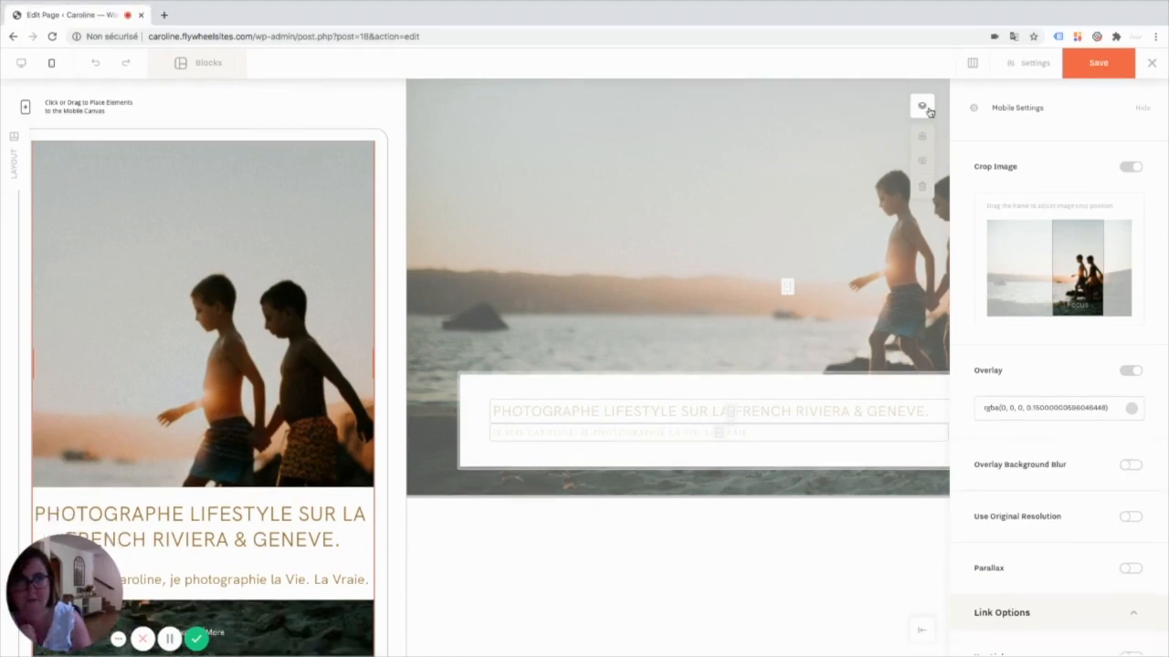
Step: Show the hero block's layers, select the Text group and view its vertical alignment options
click(922, 107)
click(235, 513)
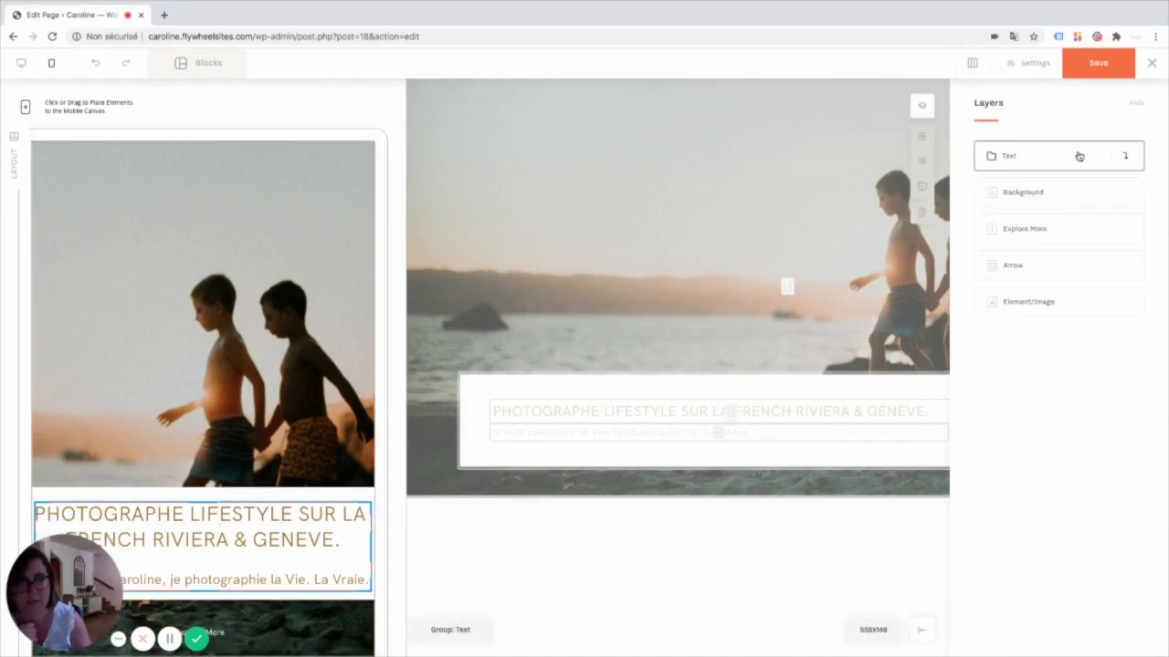
mouse_move(920, 162)
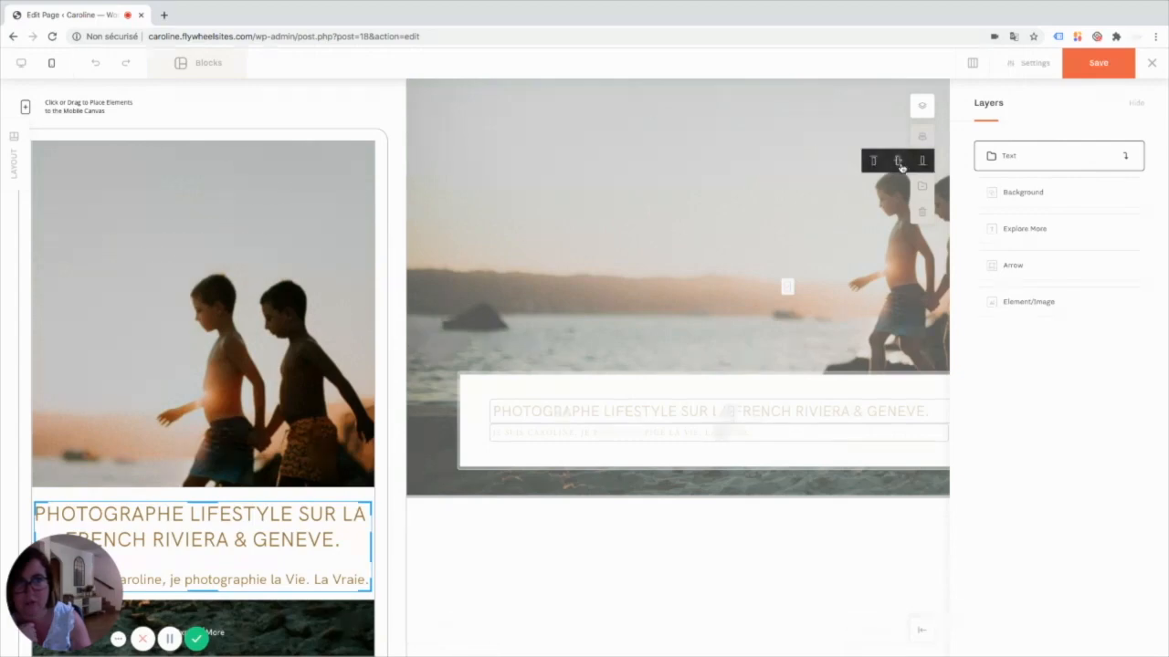
click(254, 339)
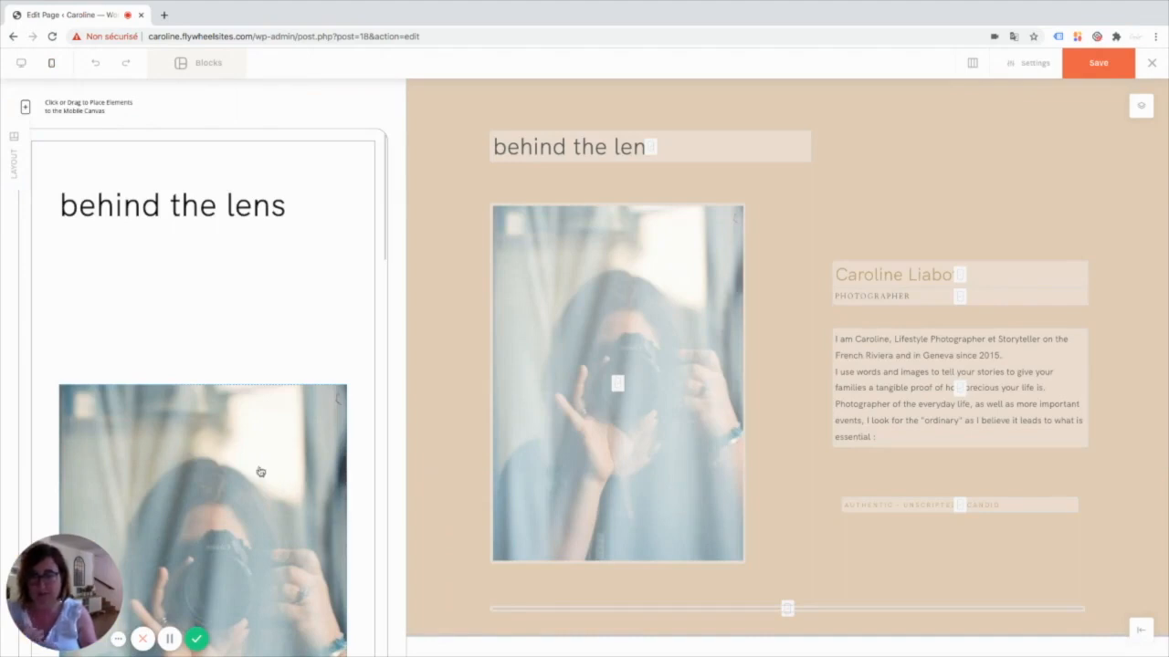
Step: Review the "behind the lens" block's mobile layout from the heading down to the end of the canvas
scroll(189, 470, down, 10)
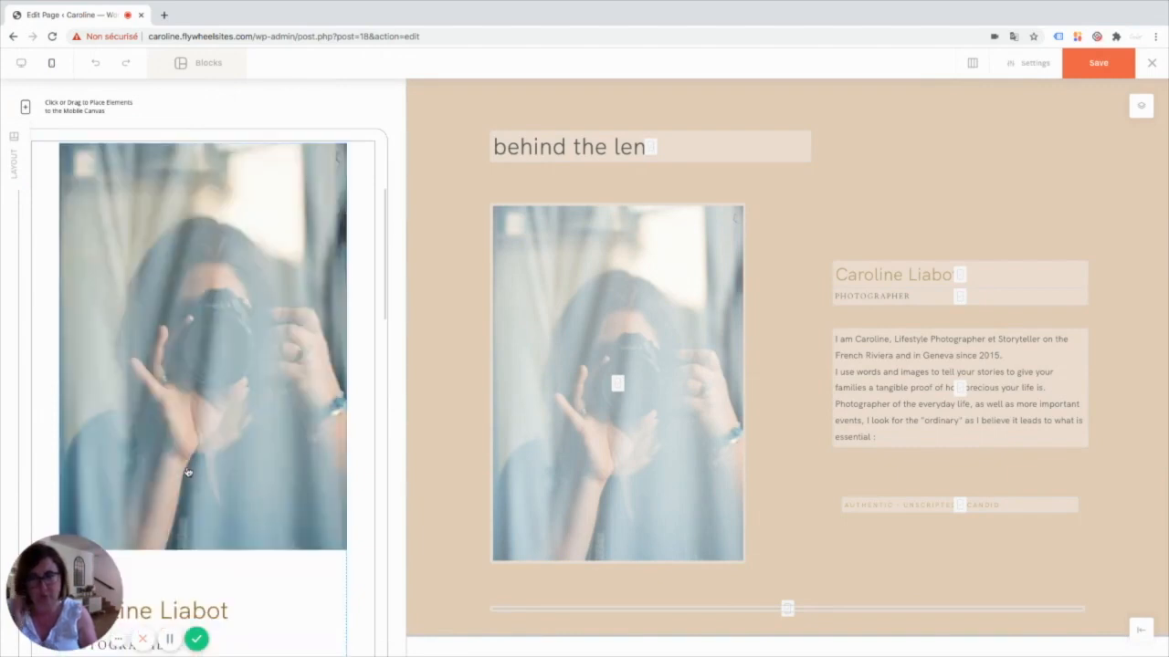
scroll(193, 472, up, 10)
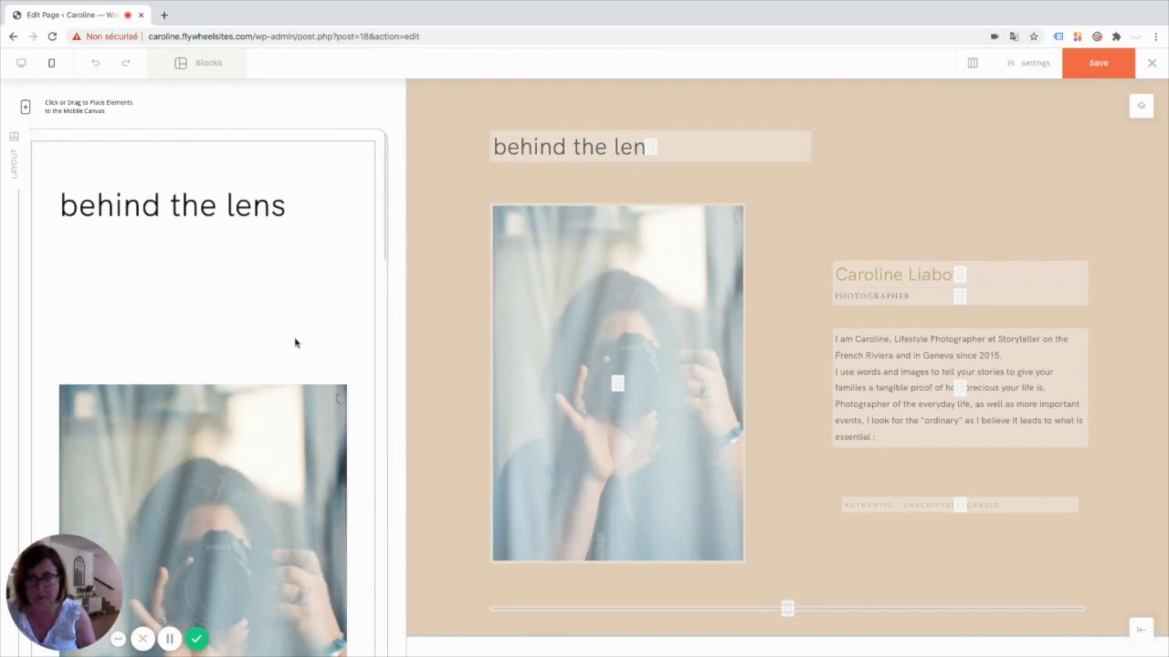
scroll(294, 344, down, 5)
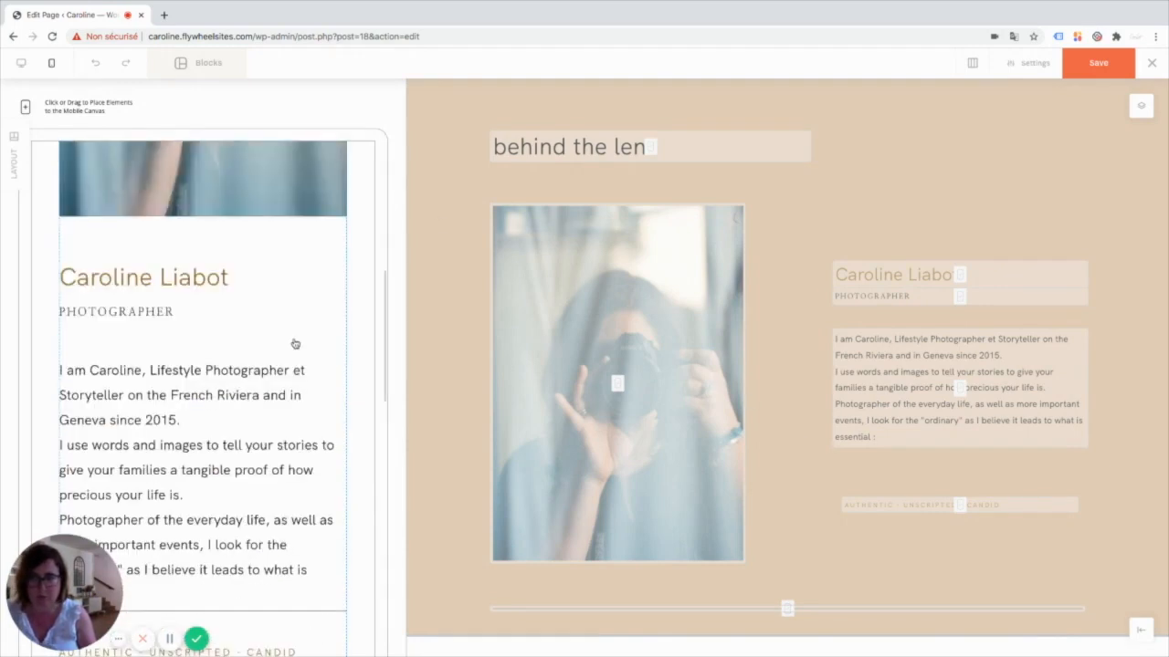
scroll(294, 343, down, 10)
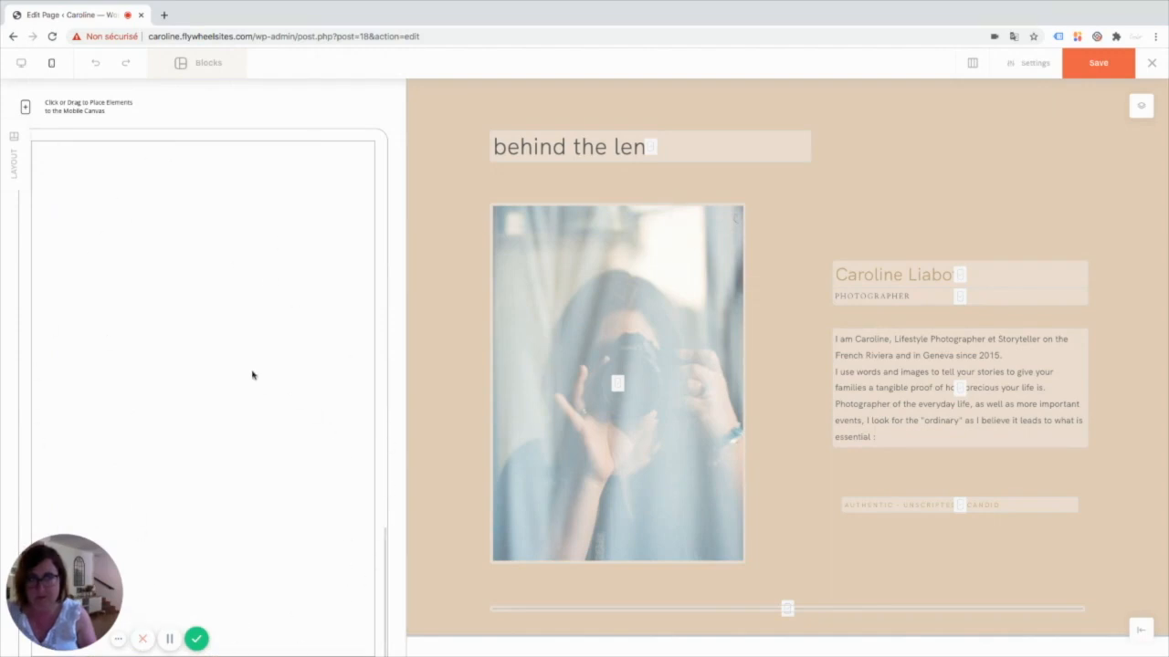
scroll(220, 397, up, 3)
scroll(220, 397, up, 15)
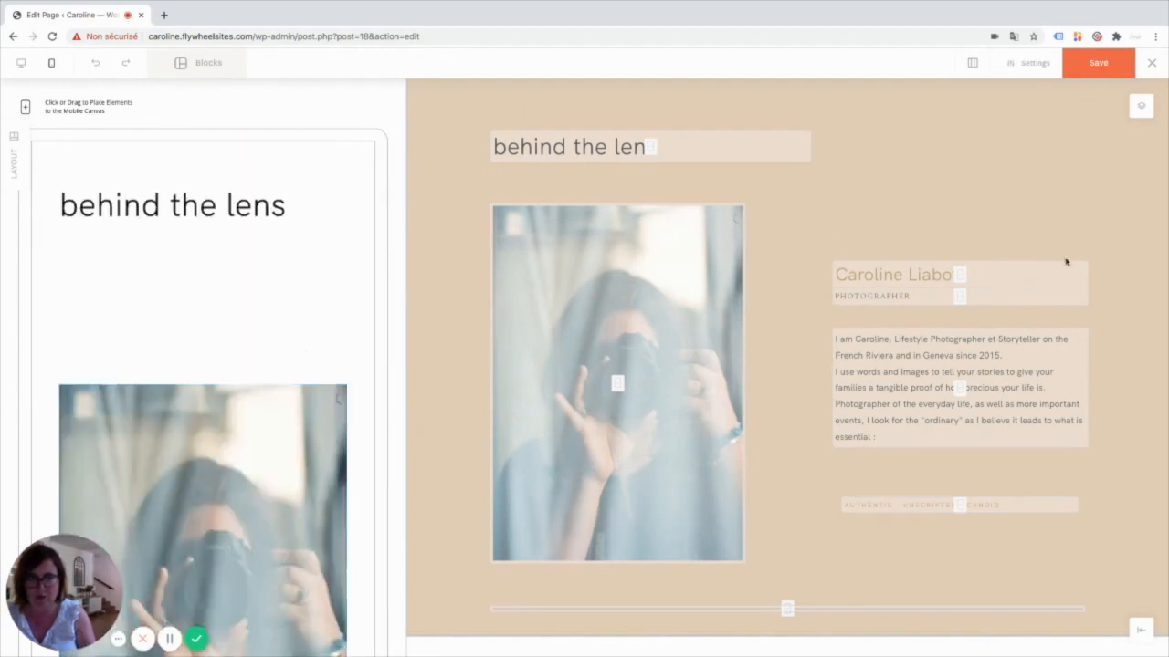
Step: In the desktop version's block settings, copy the background colour's hex code, #E2CDB7
click(1024, 67)
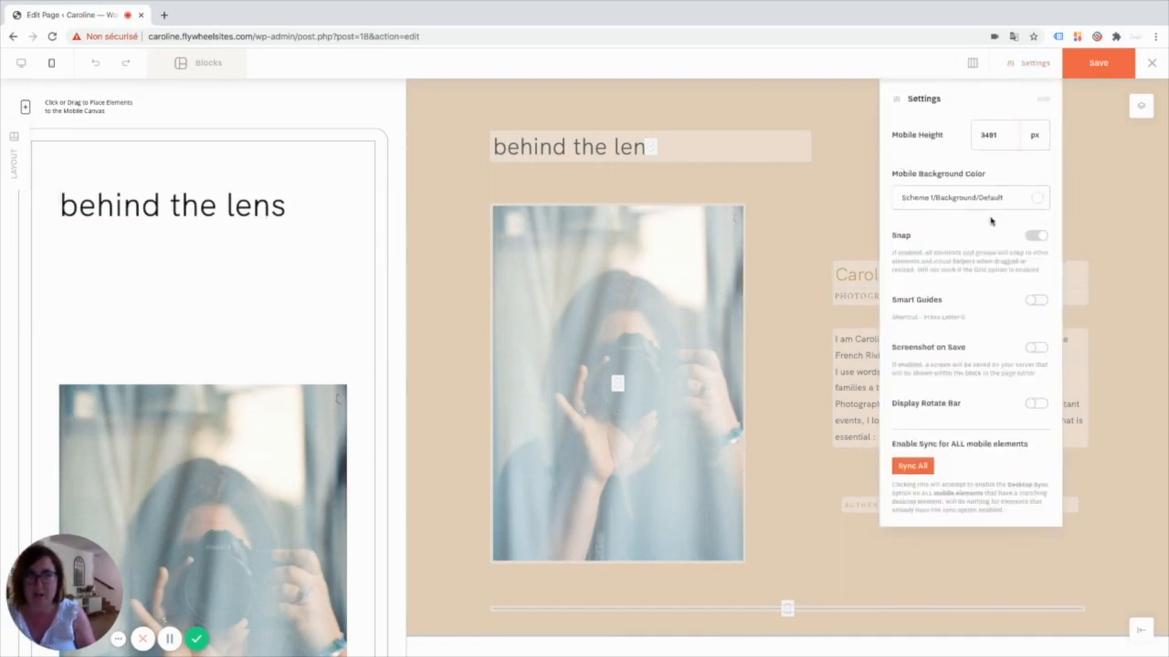
click(28, 65)
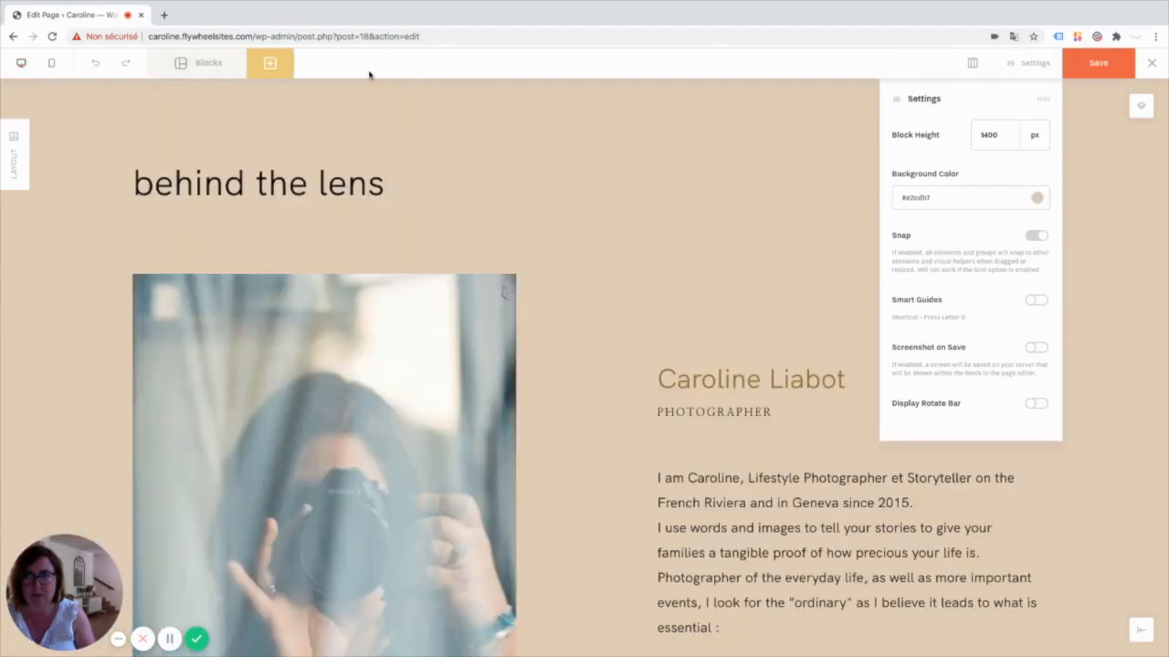
click(964, 199)
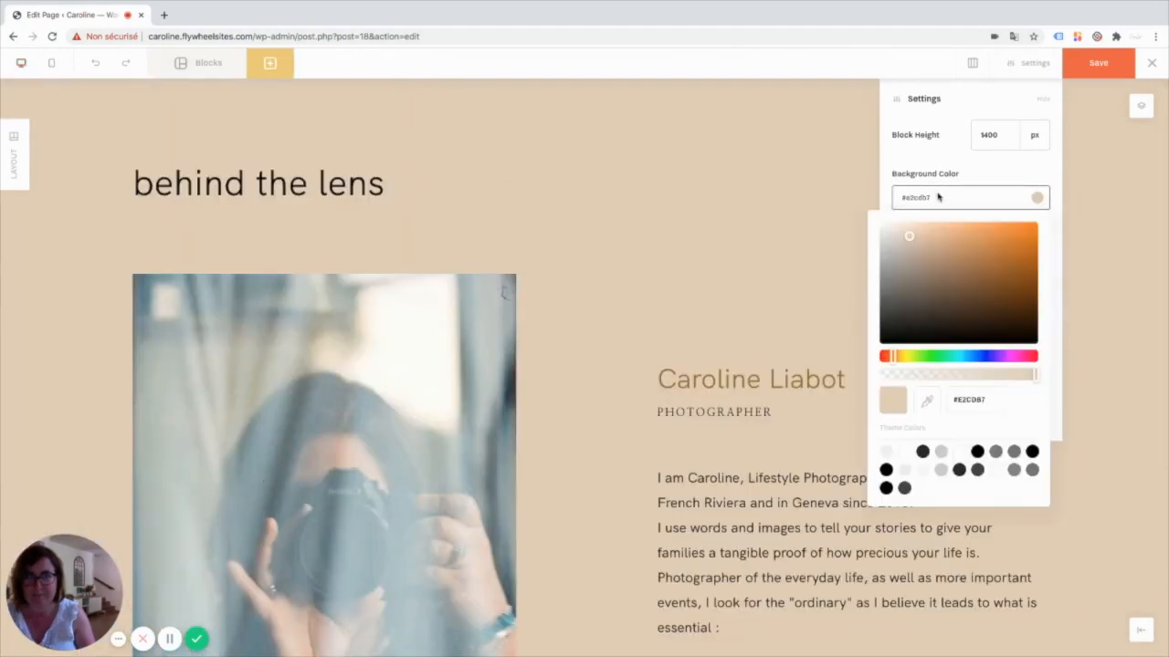
click(930, 199)
click(930, 199)
click(930, 199)
click(930, 199)
click(995, 402)
drag(995, 402, 949, 398)
key(ctrl+c)
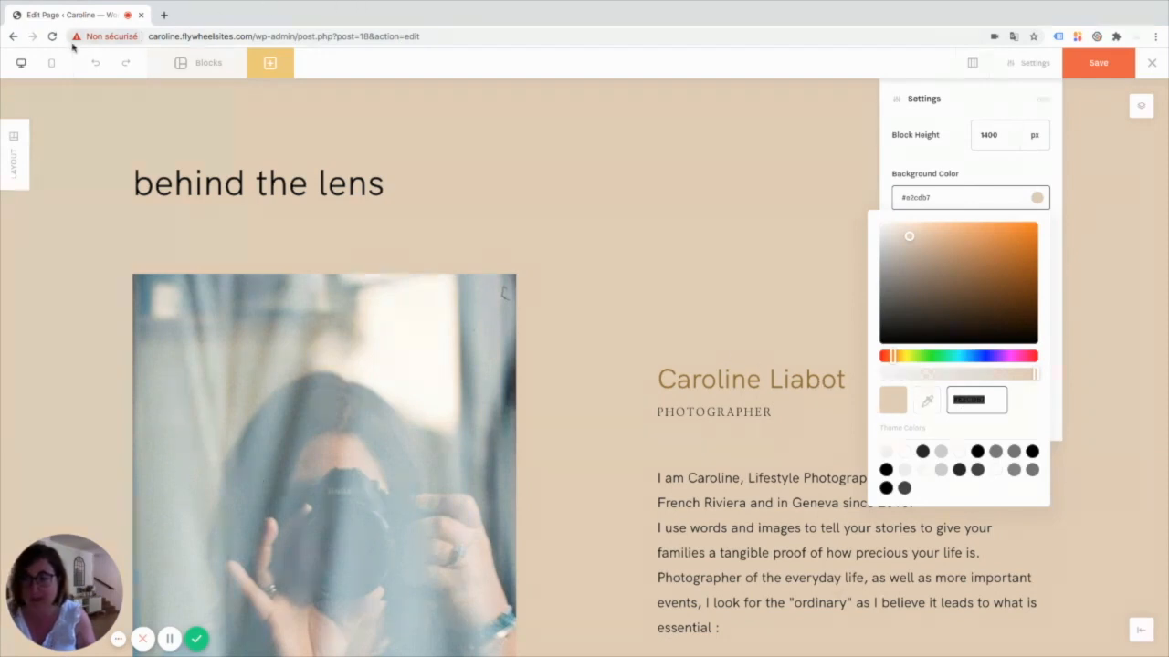
Step: Set the block's Mobile Background Color to the copied hex code #E2CDB7 in the mobile settings
click(52, 62)
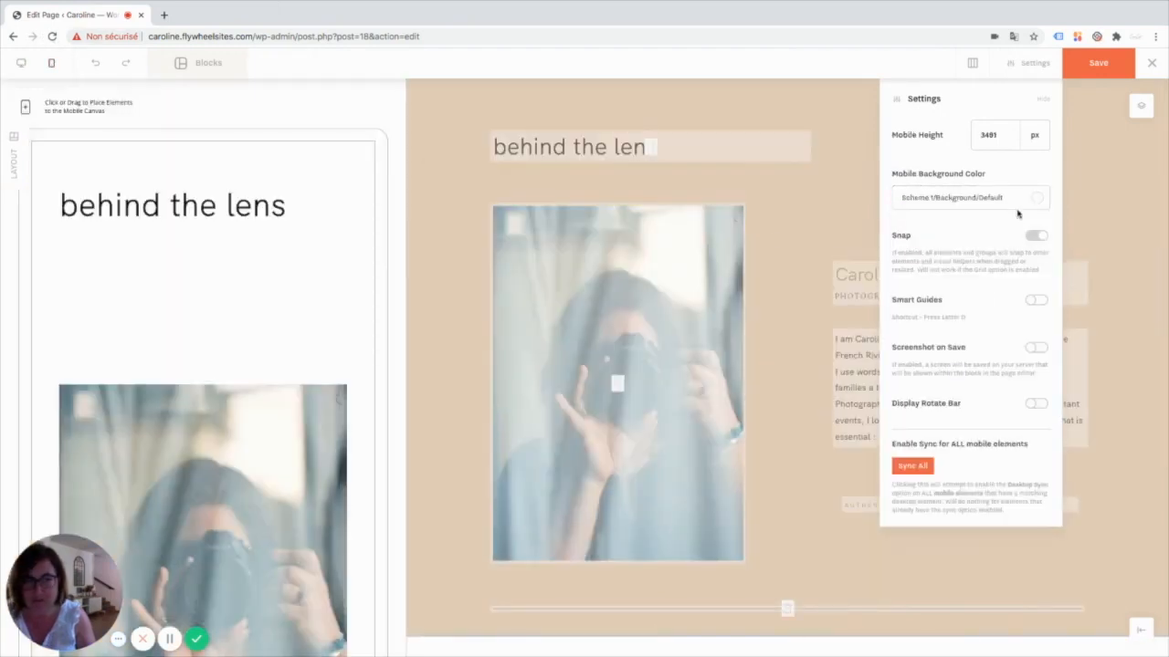
click(1017, 212)
click(991, 396)
key(ctrl+v)
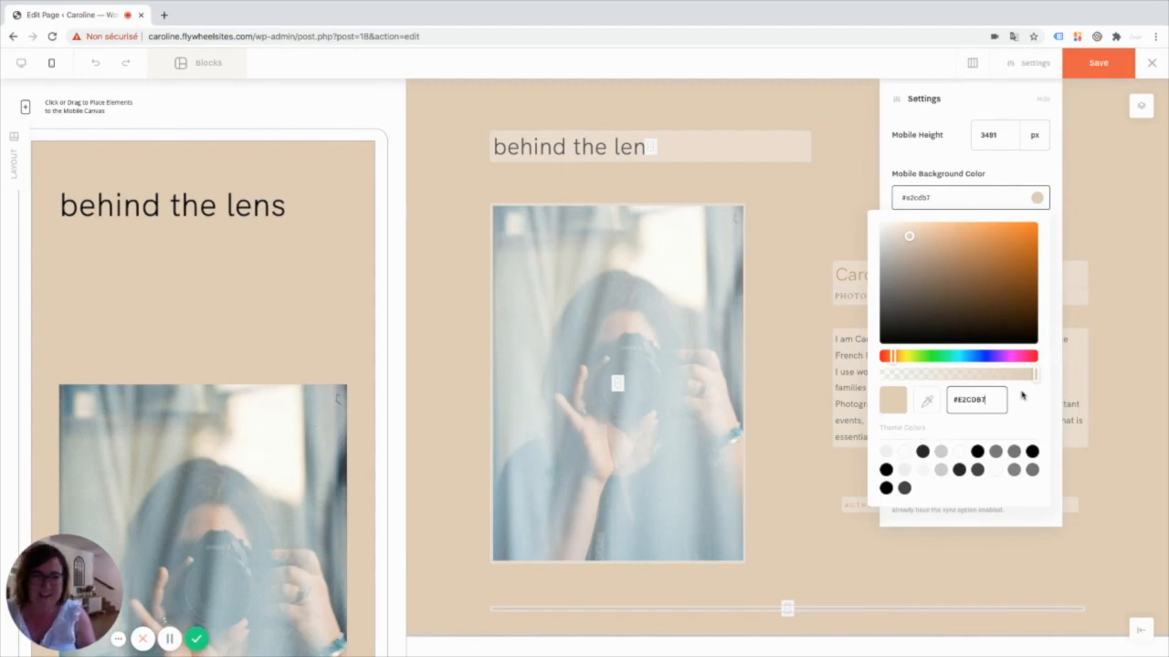
click(1020, 159)
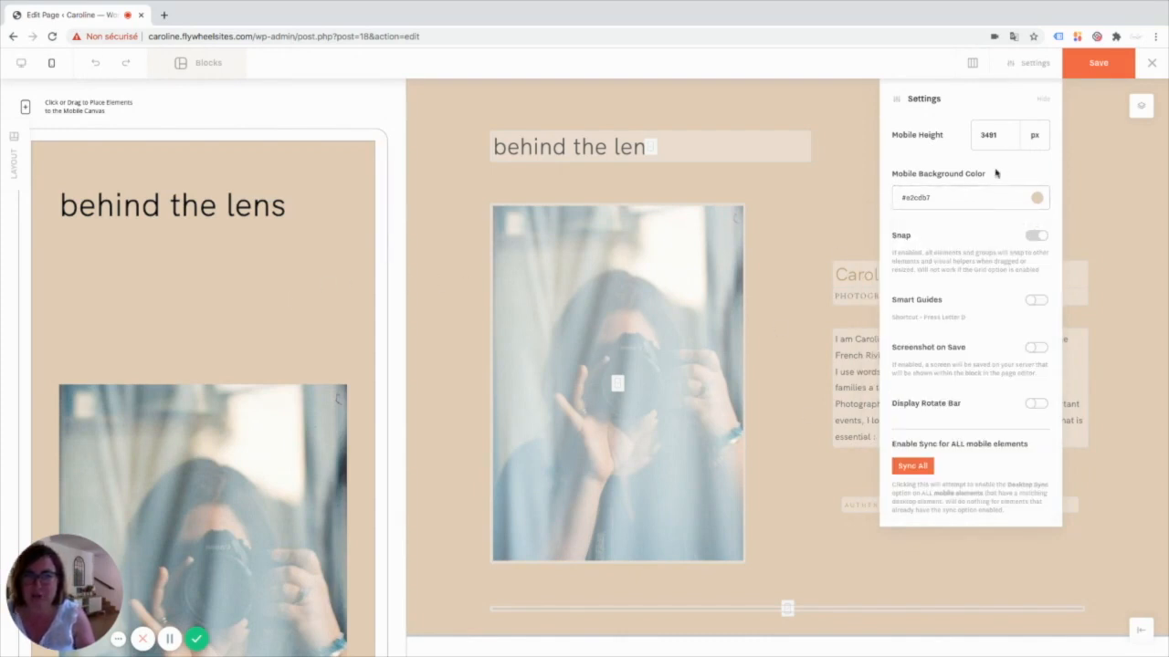
Step: Open the Mobile Height value for editing and check how far the mobile canvas extends below the content
double_click(1005, 136)
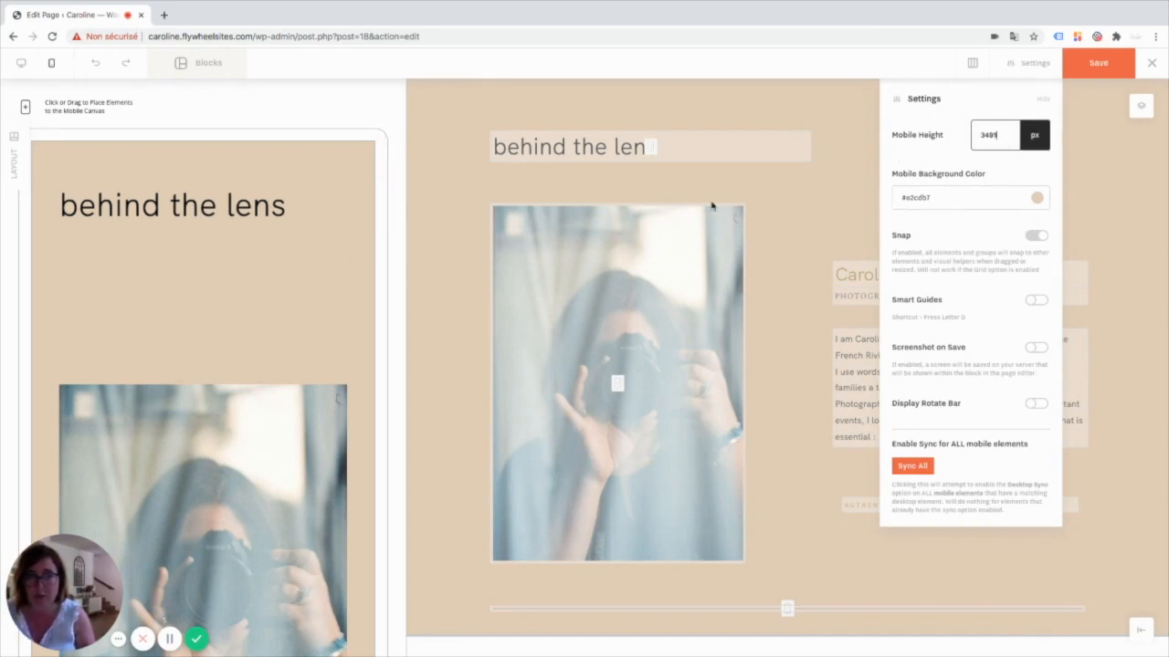
scroll(164, 339, down, 10)
scroll(168, 339, up, 5)
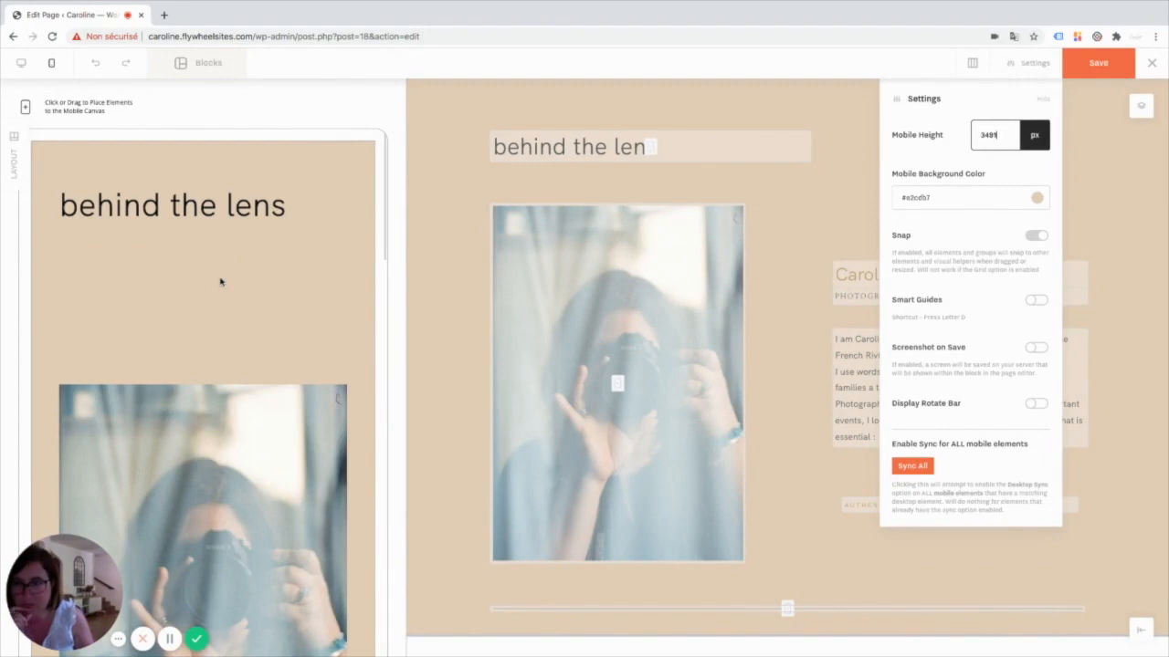
Step: Select the Row 1 group on the mobile canvas and move it up closer beneath the "behind the lens" heading
click(209, 471)
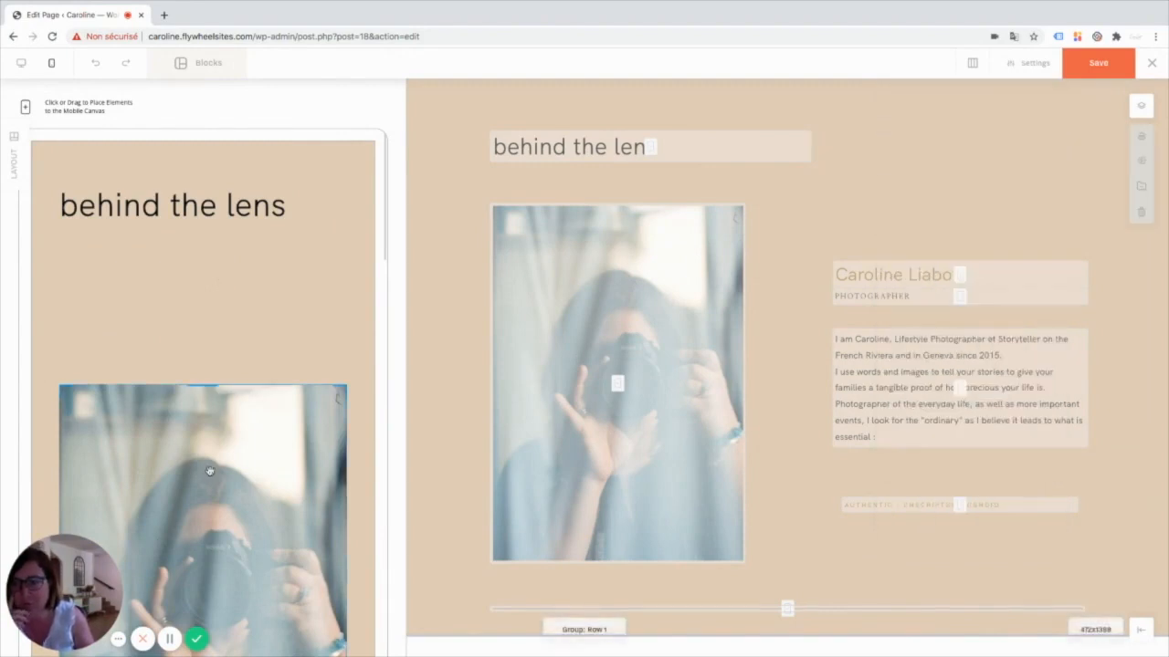
scroll(211, 460, down, 1)
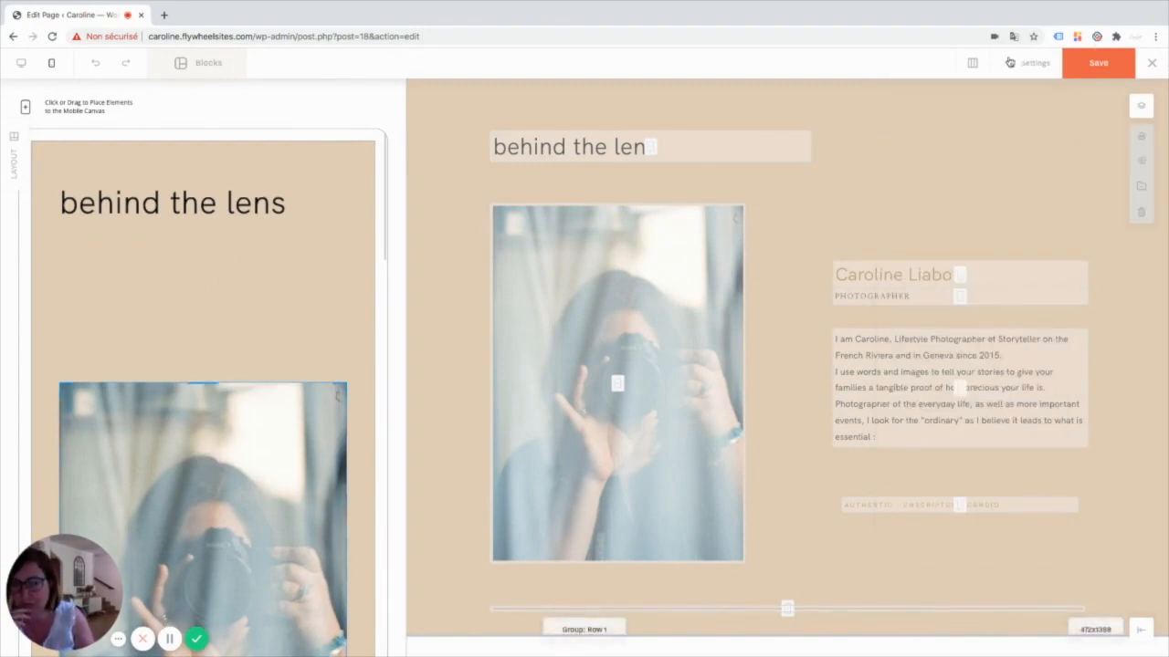
drag(216, 460, 212, 449)
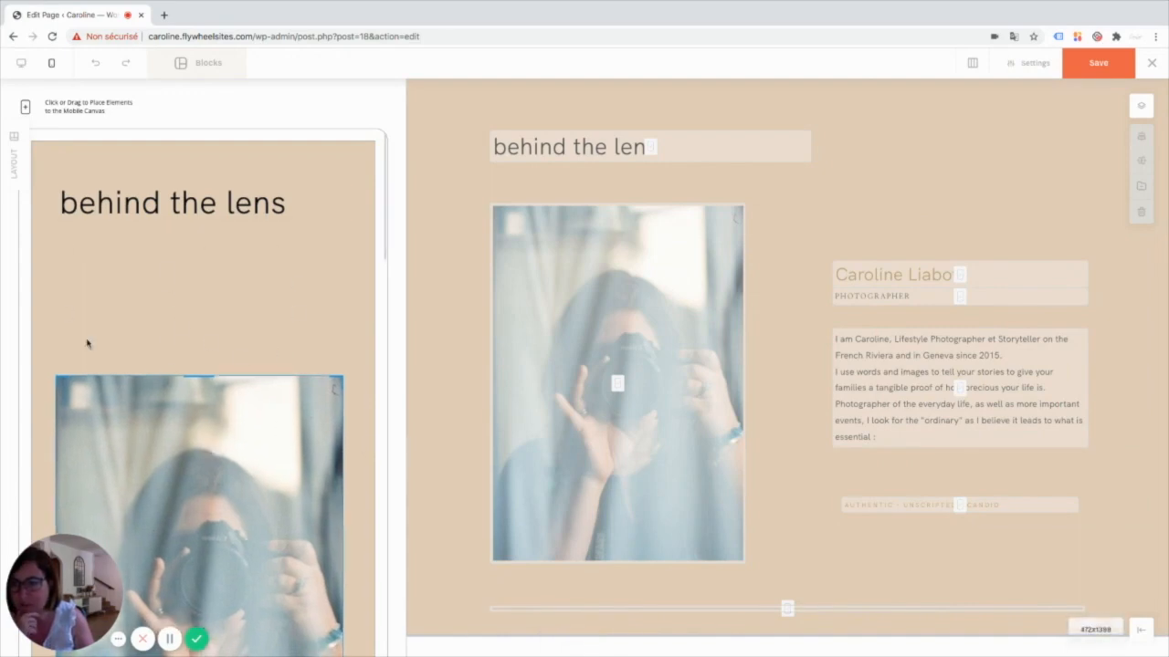
drag(202, 448, 206, 357)
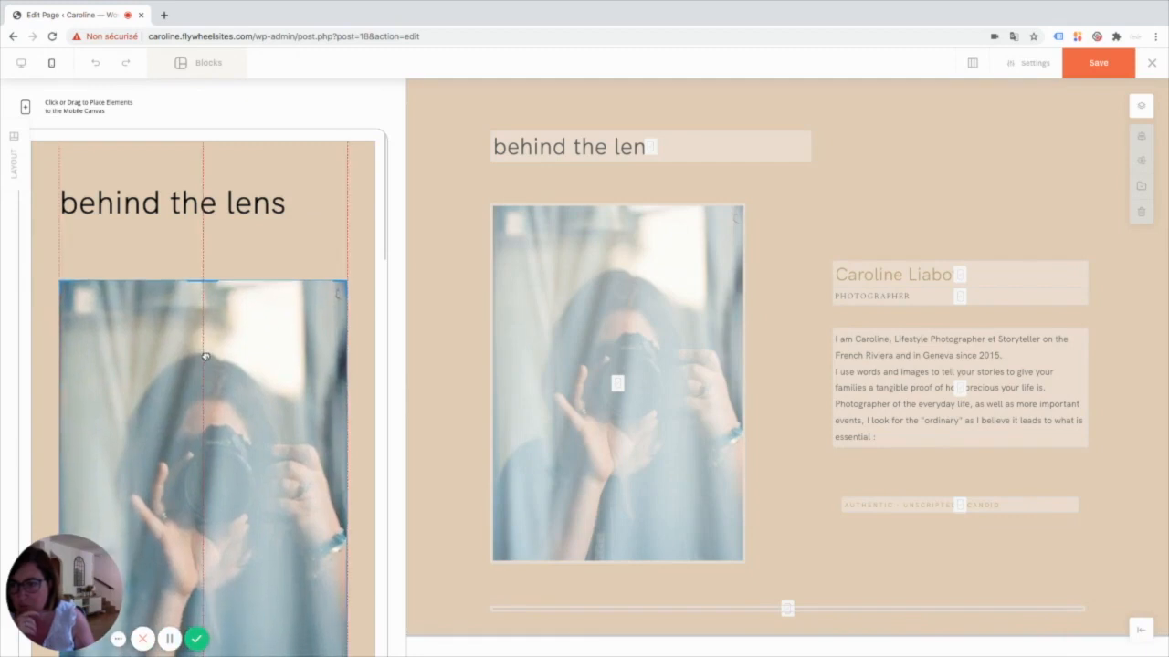
drag(206, 357, 206, 357)
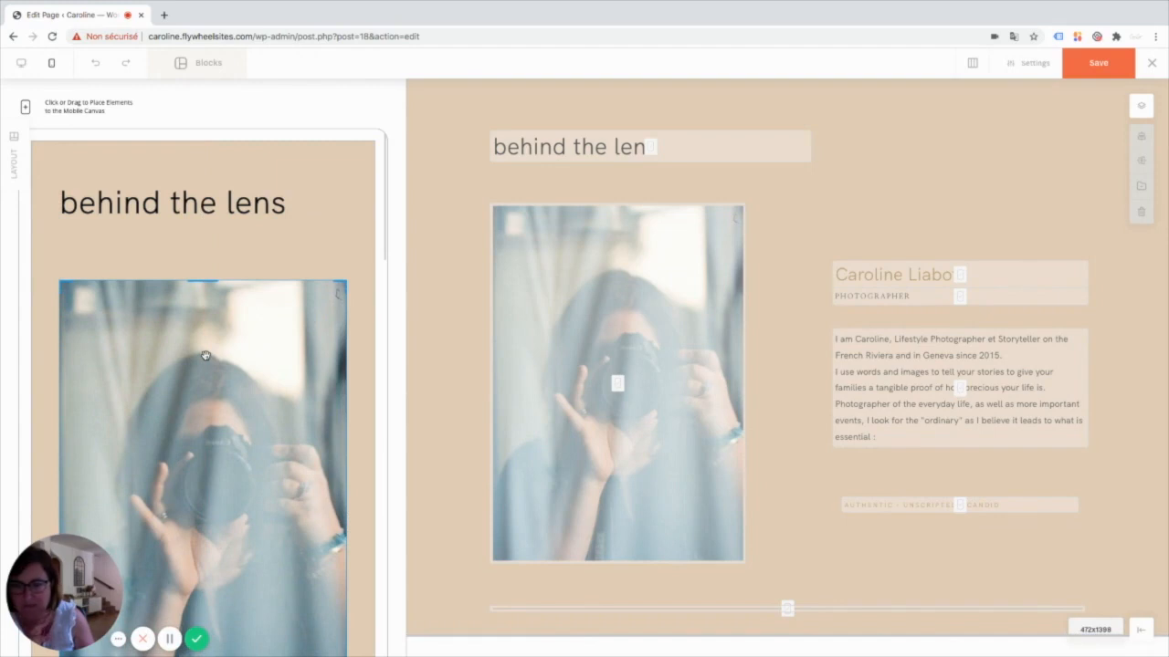
Step: Check the moved group's content and undo its last move
scroll(205, 356, down, 5)
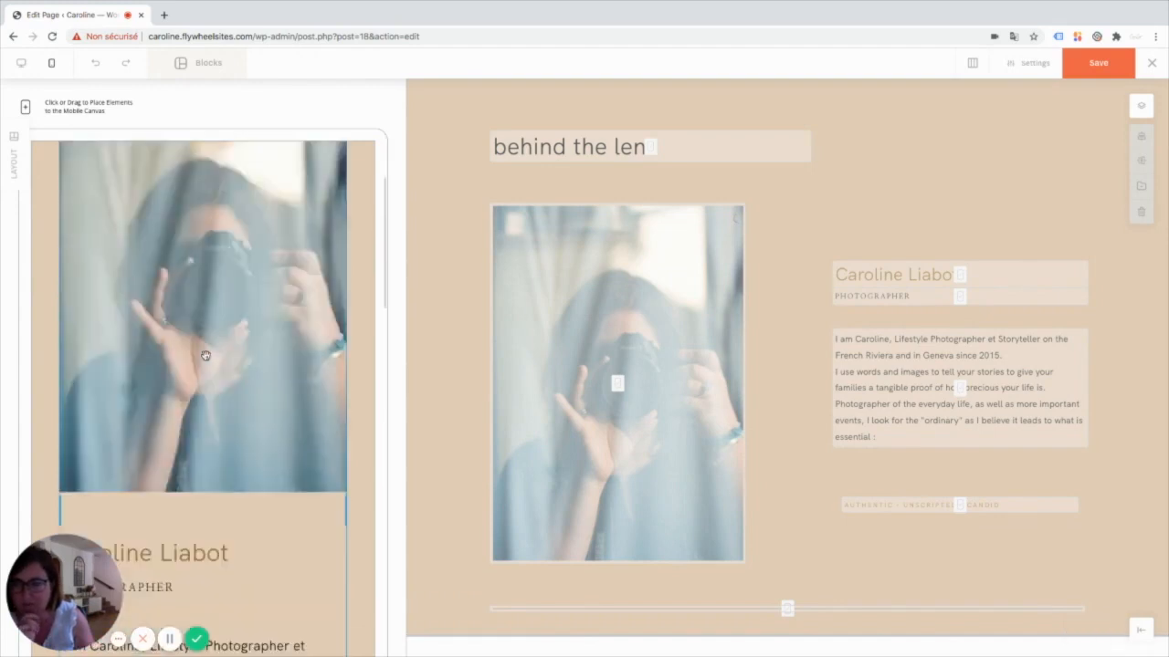
scroll(205, 356, up, 4)
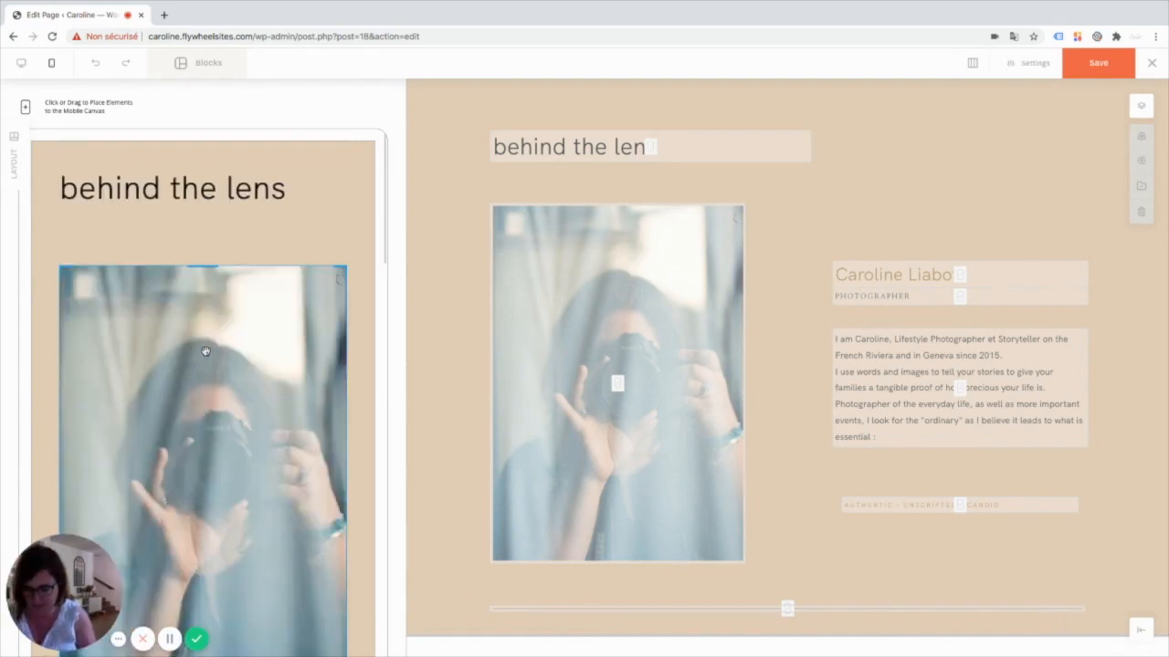
key(super+z)
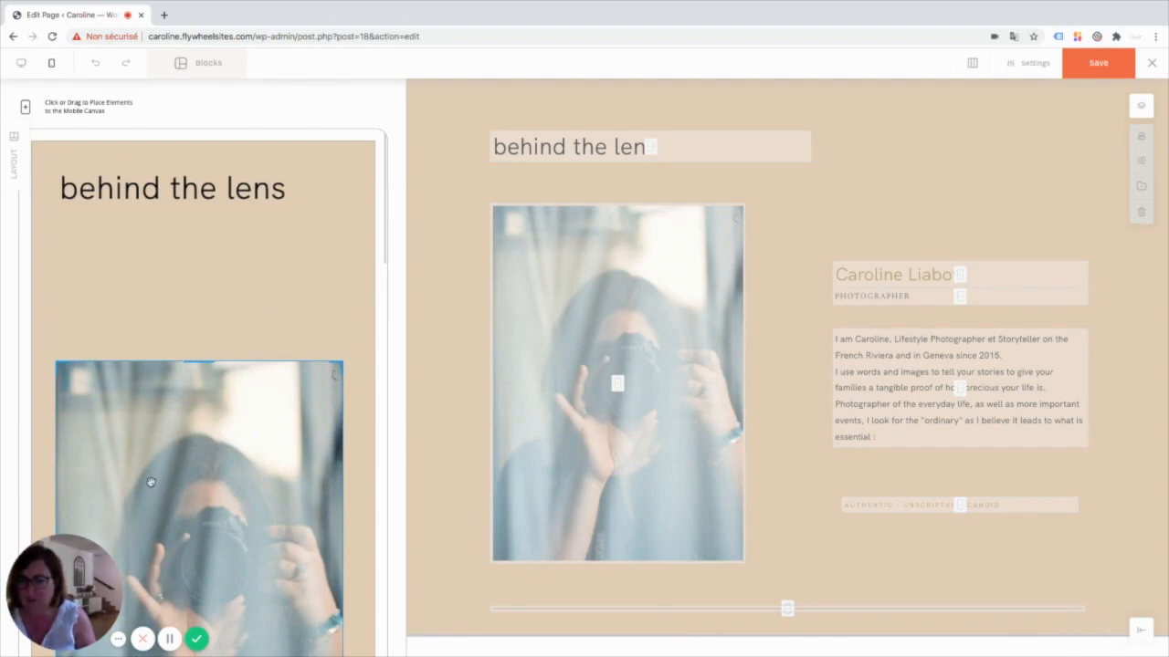
Step: Move the Row 1 group up beneath the "behind the lens" heading, horizontally centered, and check the space left below it
drag(187, 484, 189, 395)
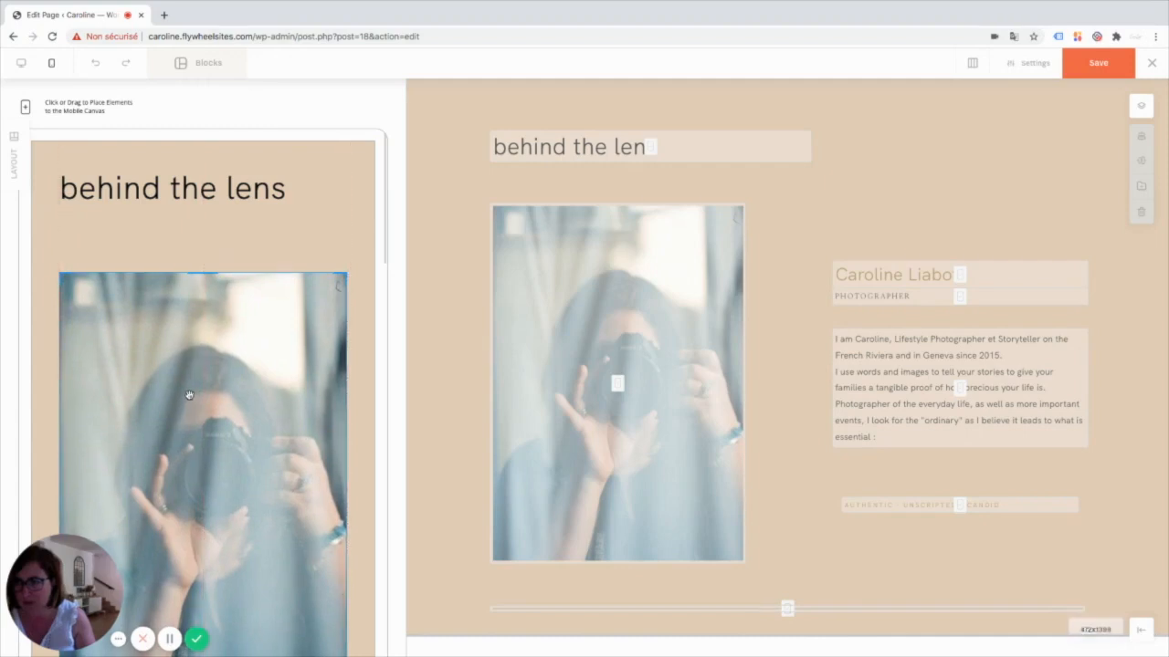
scroll(189, 395, down, 5)
scroll(189, 394, down, 3)
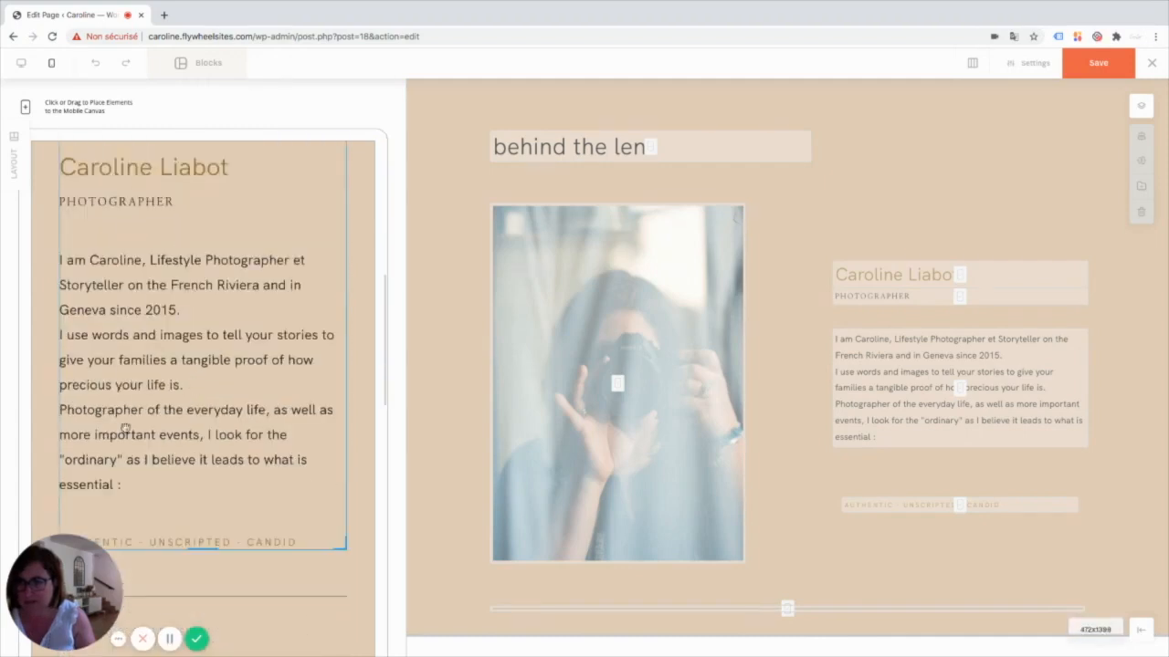
scroll(241, 547, down, 5)
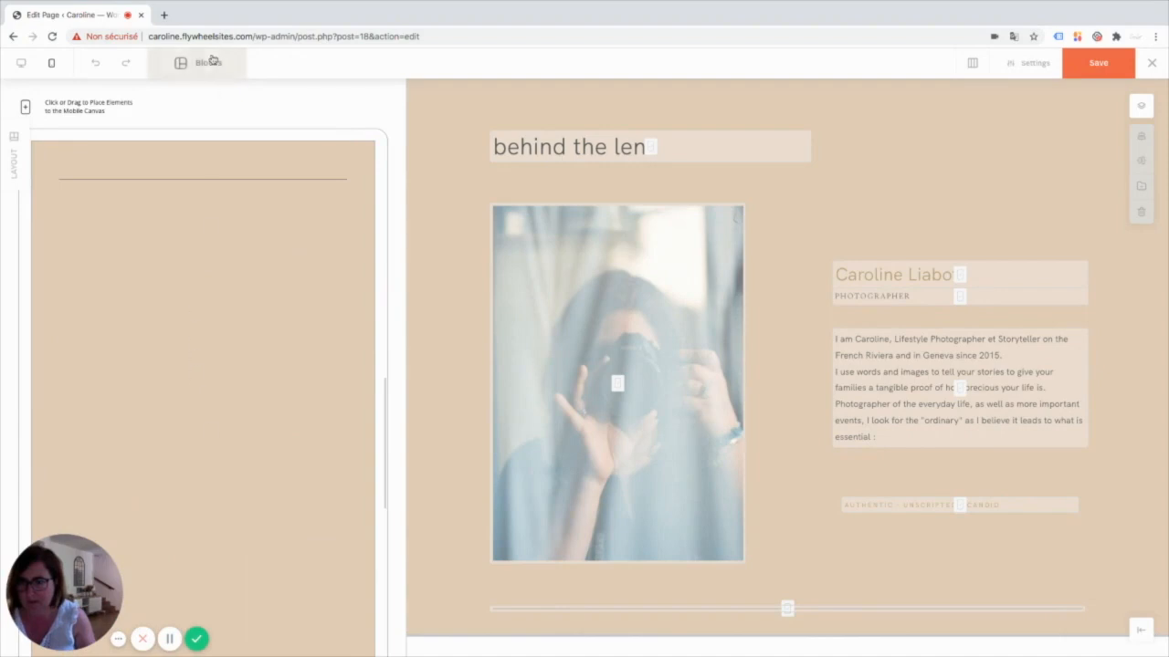
Step: Set the block's mobile height to 1500 px and check how the canvas ends relative to its content
scroll(241, 575, down, 3)
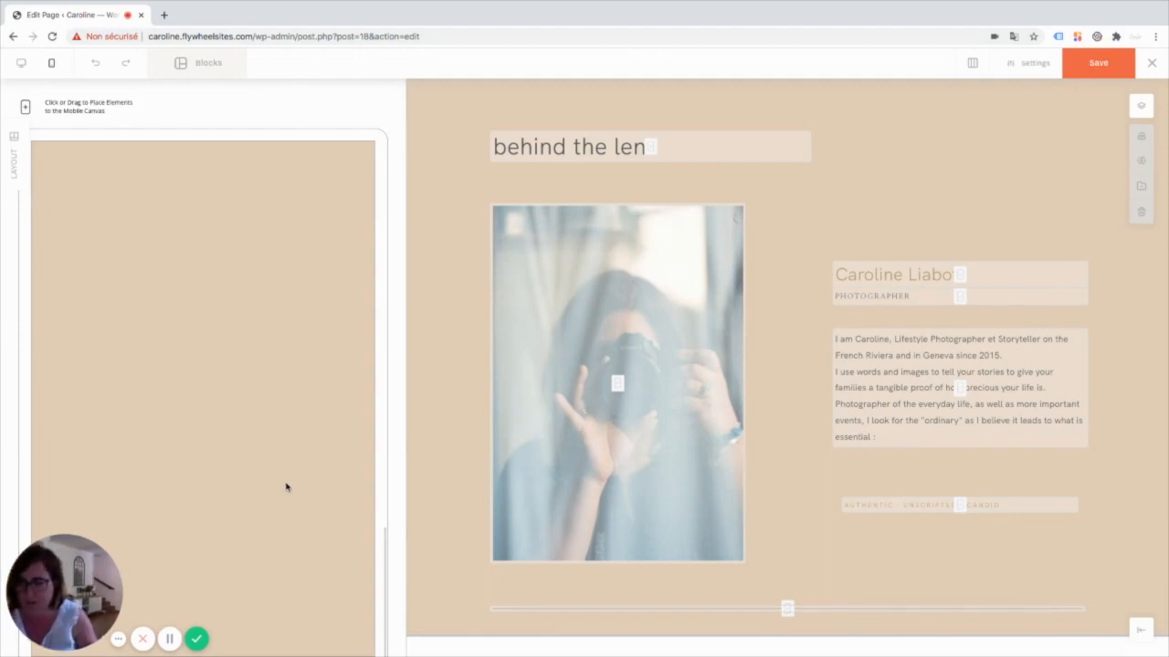
click(1030, 64)
click(982, 134)
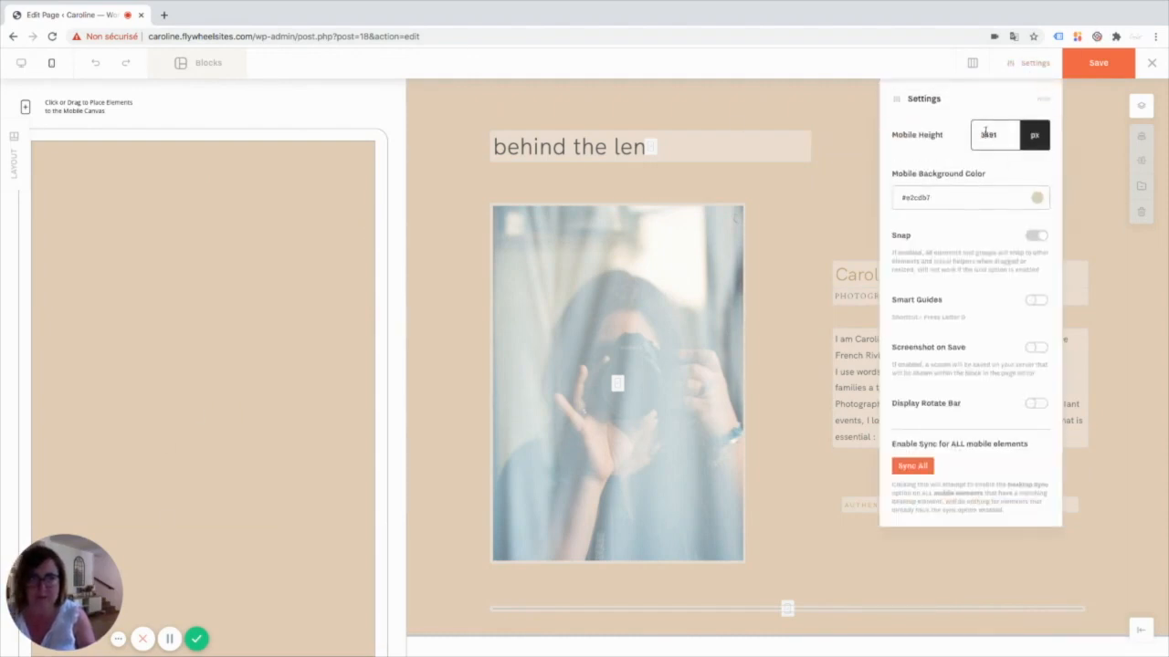
drag(1001, 133, 978, 134)
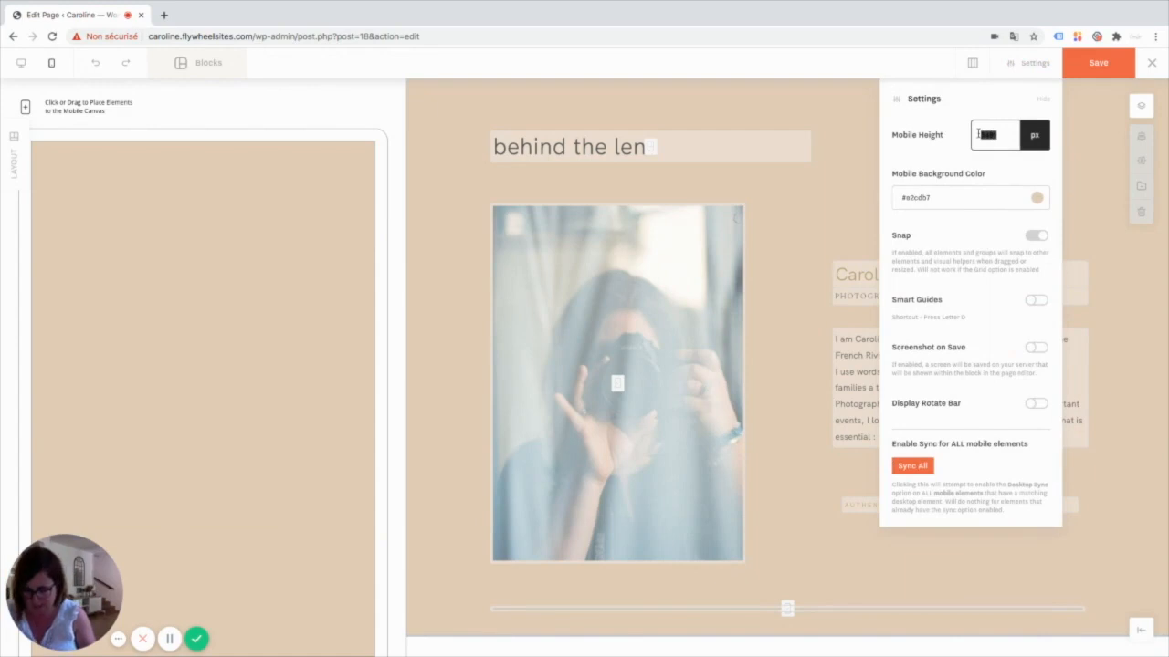
text(1500)
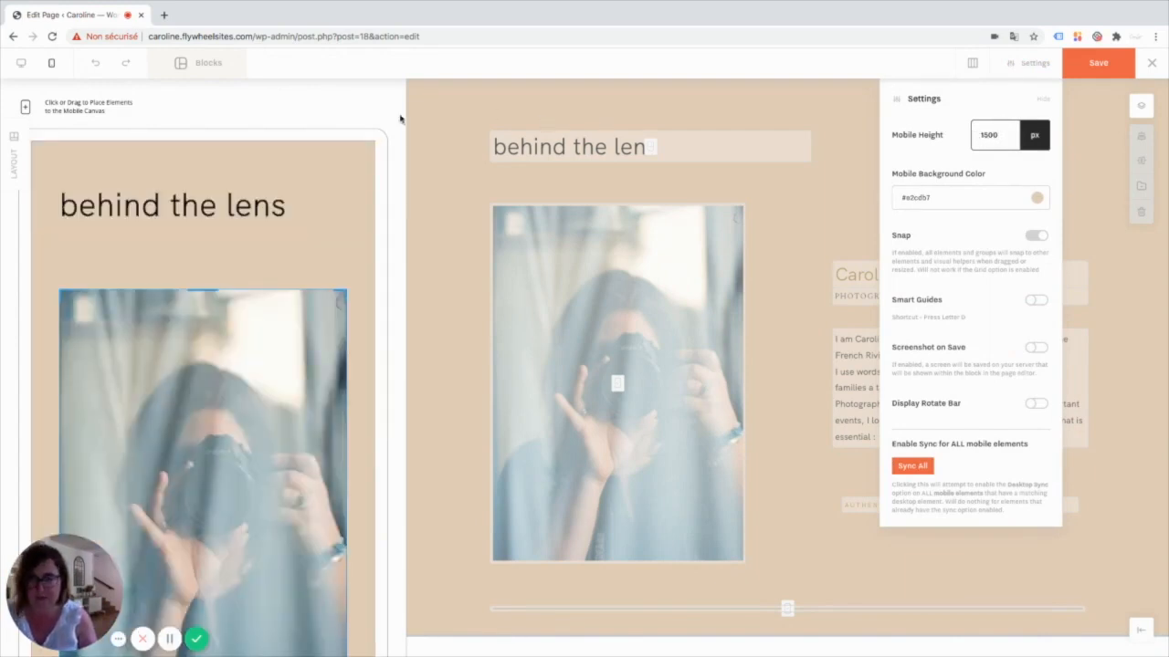
scroll(261, 315, down, 4)
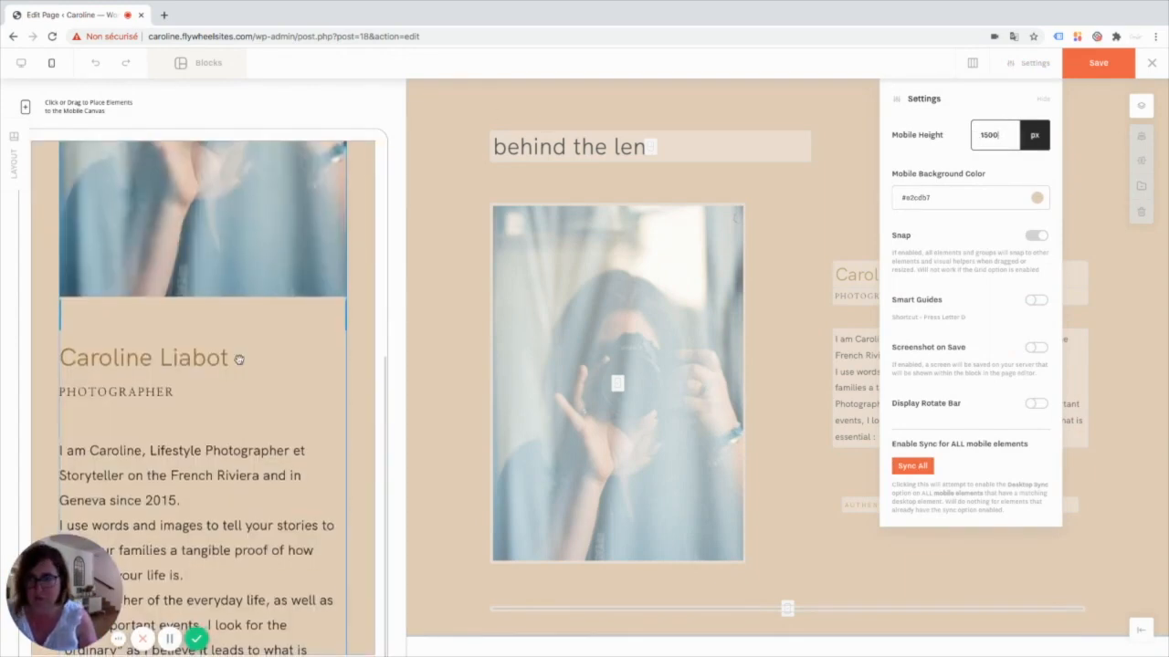
Step: Set the mobile height to 2000 px and check the space left below the closing line
double_click(985, 132)
text(2000)
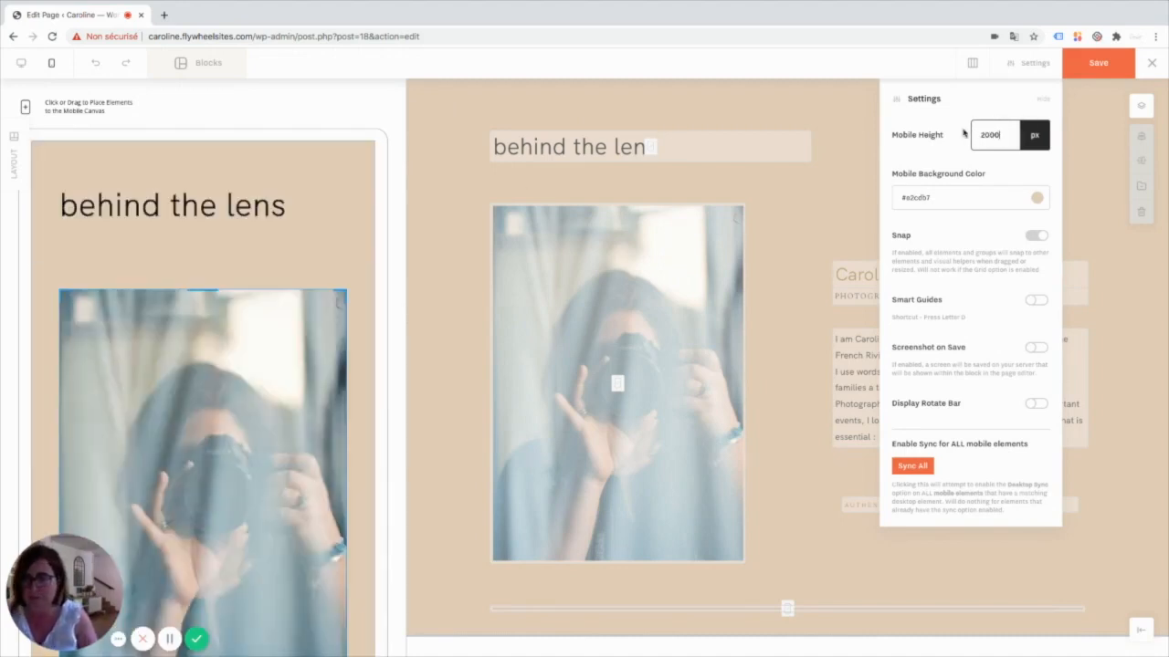
scroll(250, 425, down, 5)
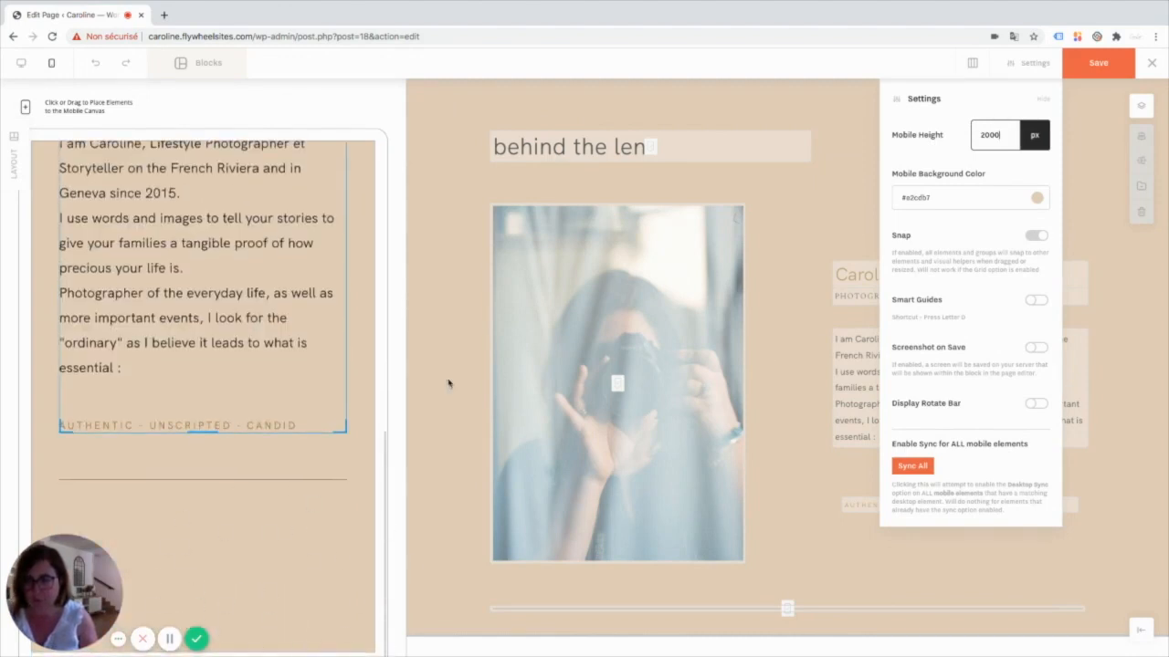
Step: Set the mobile height to 1800 px, check the space below the closing line, and close the settings
drag(999, 134, 973, 134)
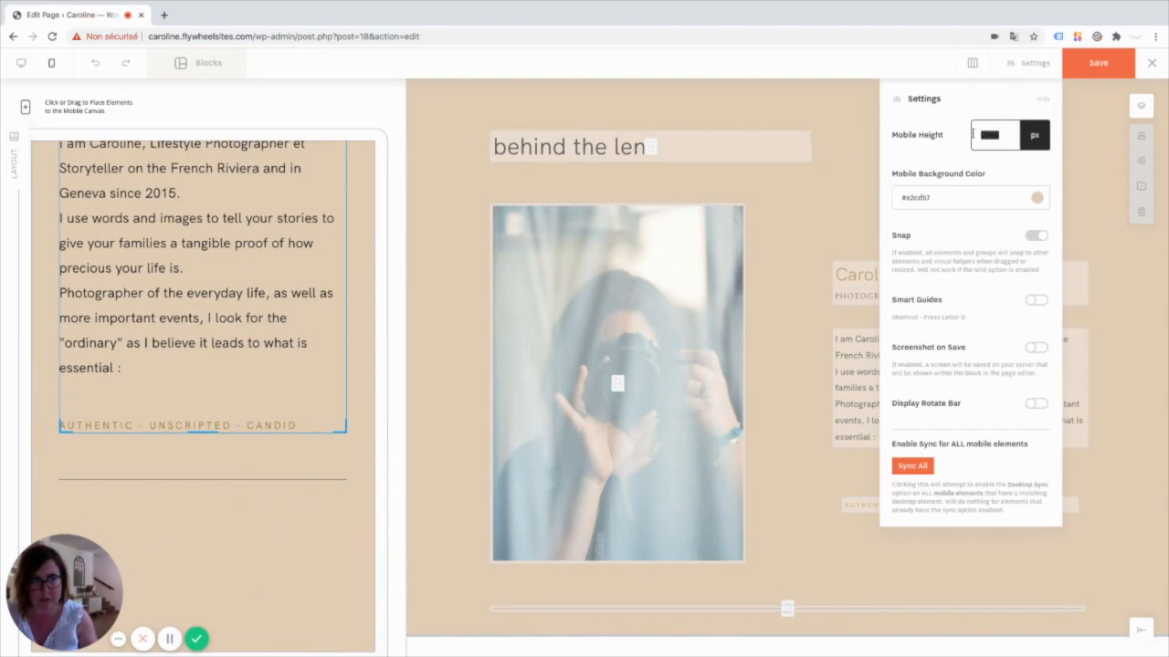
text(1800)
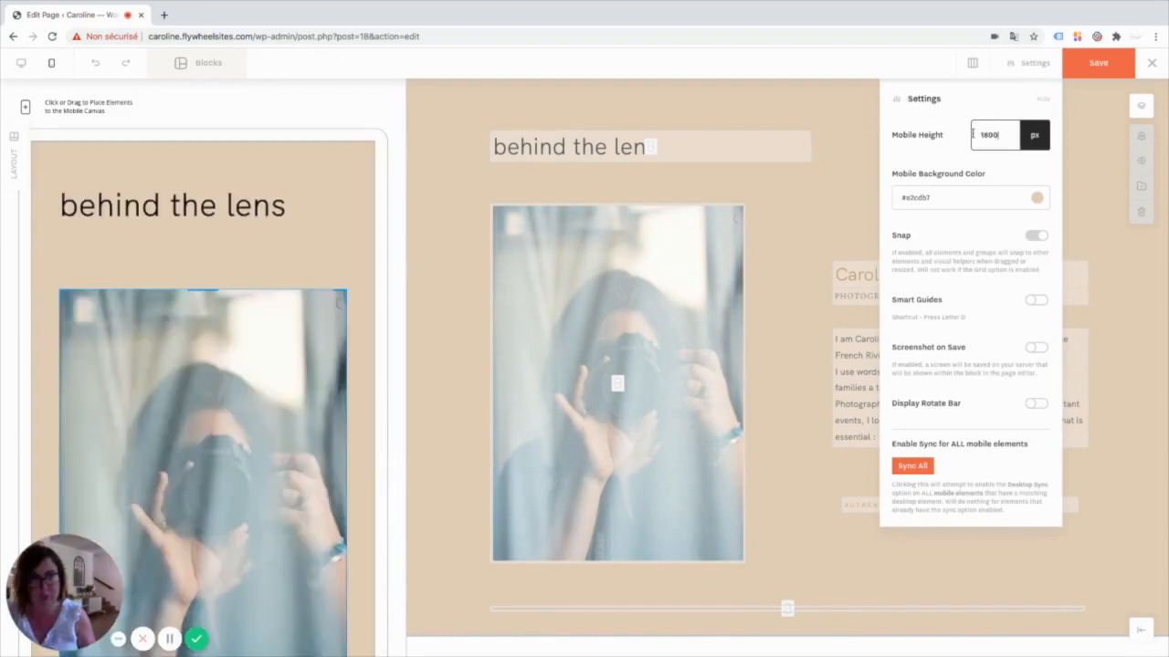
scroll(170, 522, down, 5)
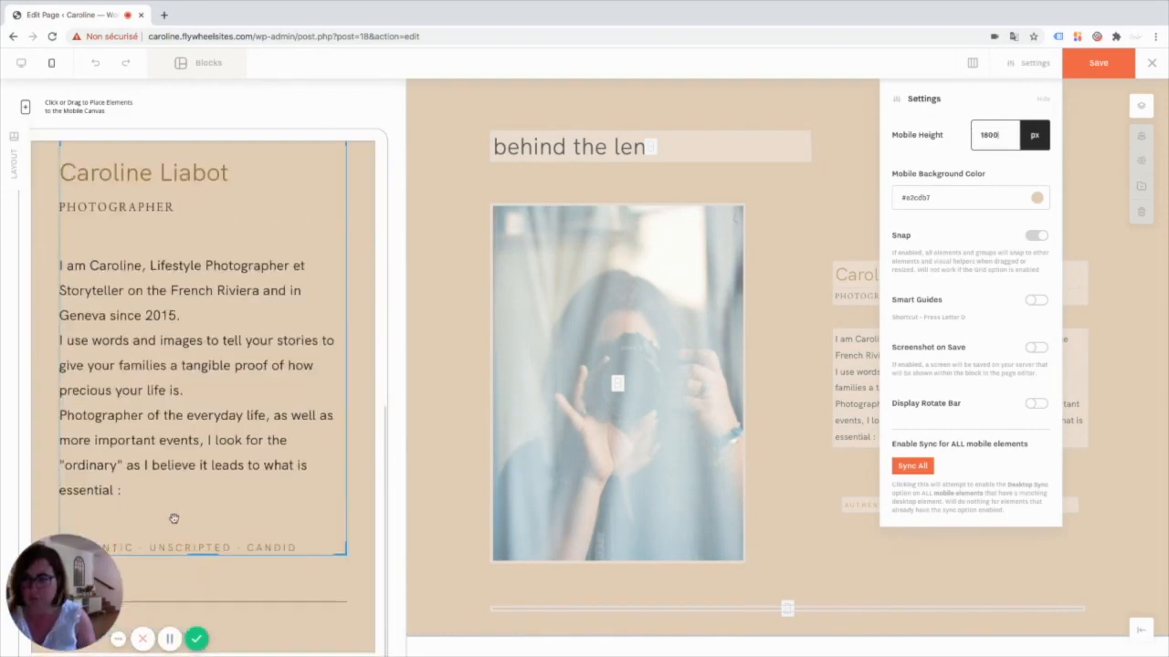
click(297, 607)
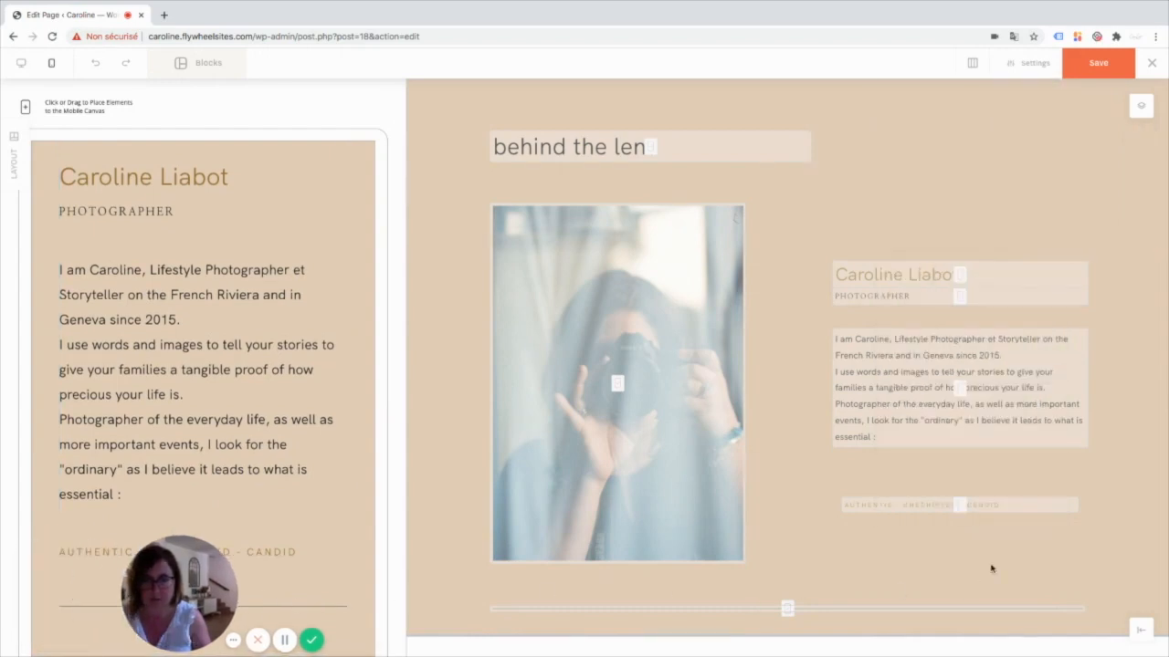
drag(165, 635, 308, 636)
drag(329, 580, 485, 578)
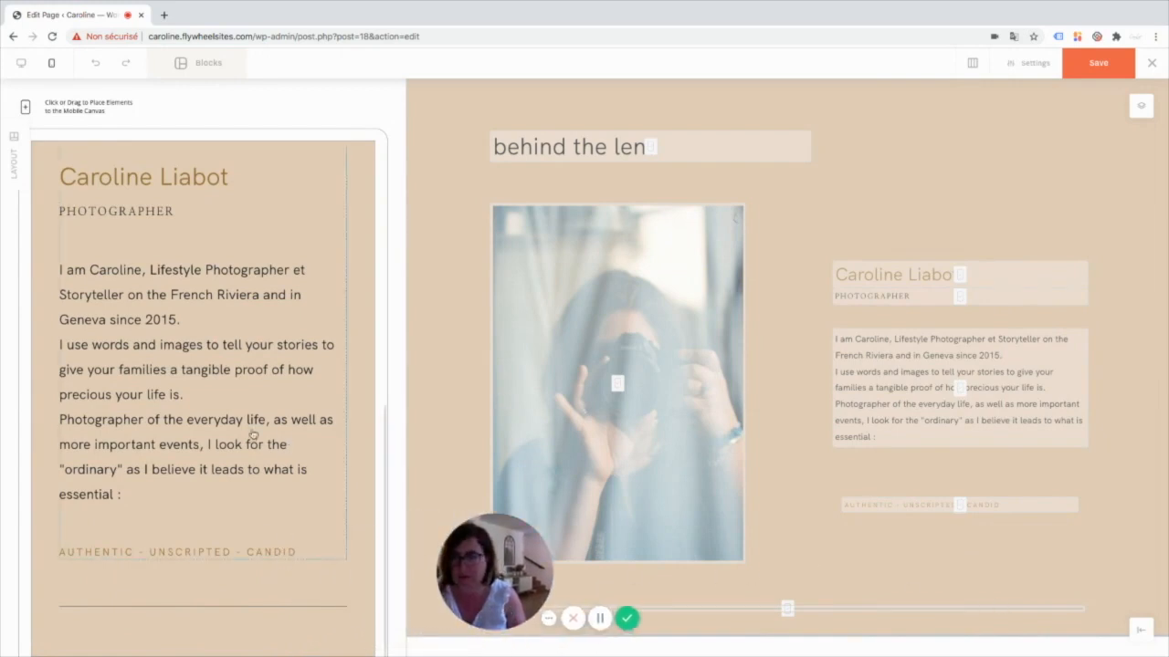
scroll(253, 443, up, 5)
drag(471, 521, 456, 465)
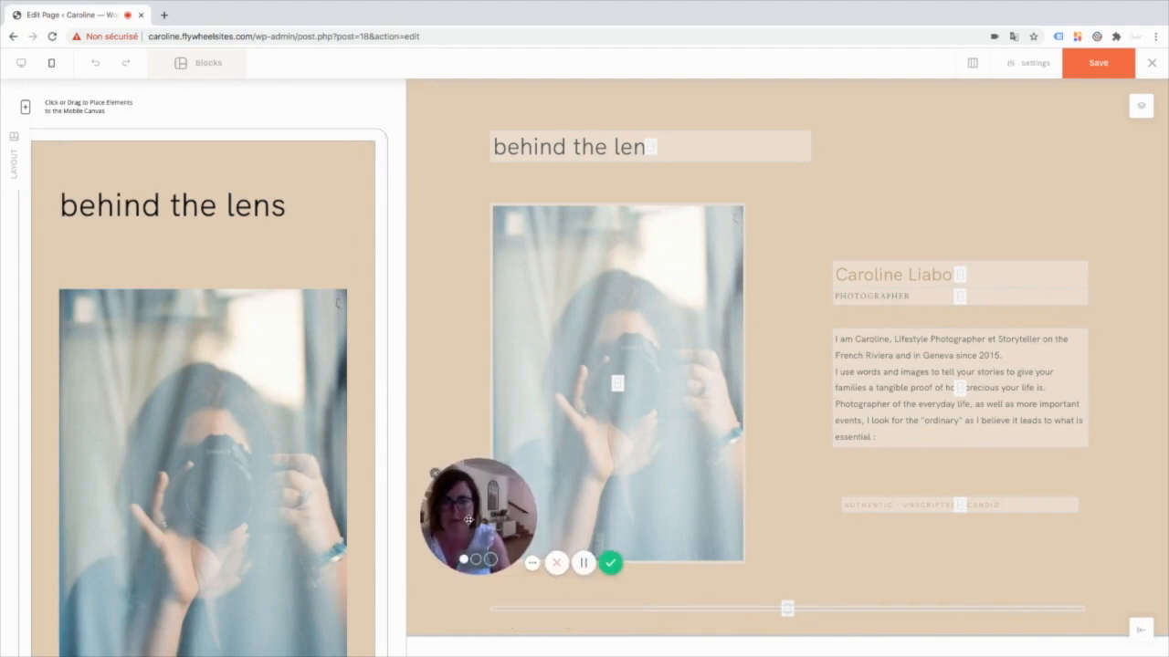
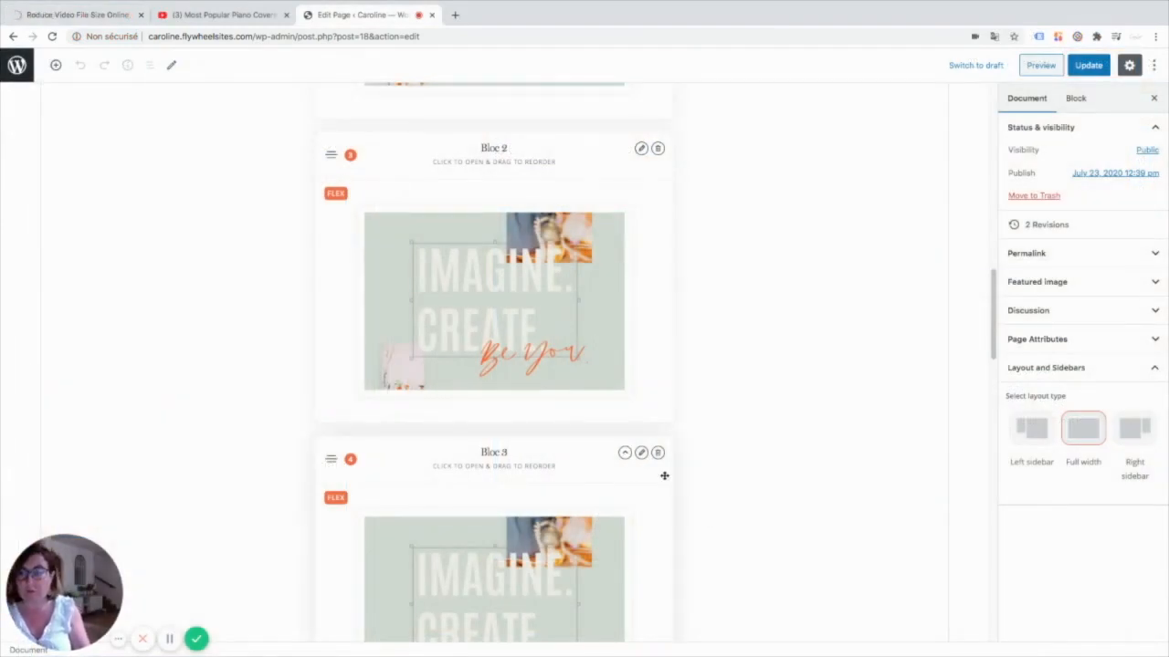
Step: Add a Flex Block at the end of the page's block list, before the Footer Placeholder
scroll(664, 475, down, 5)
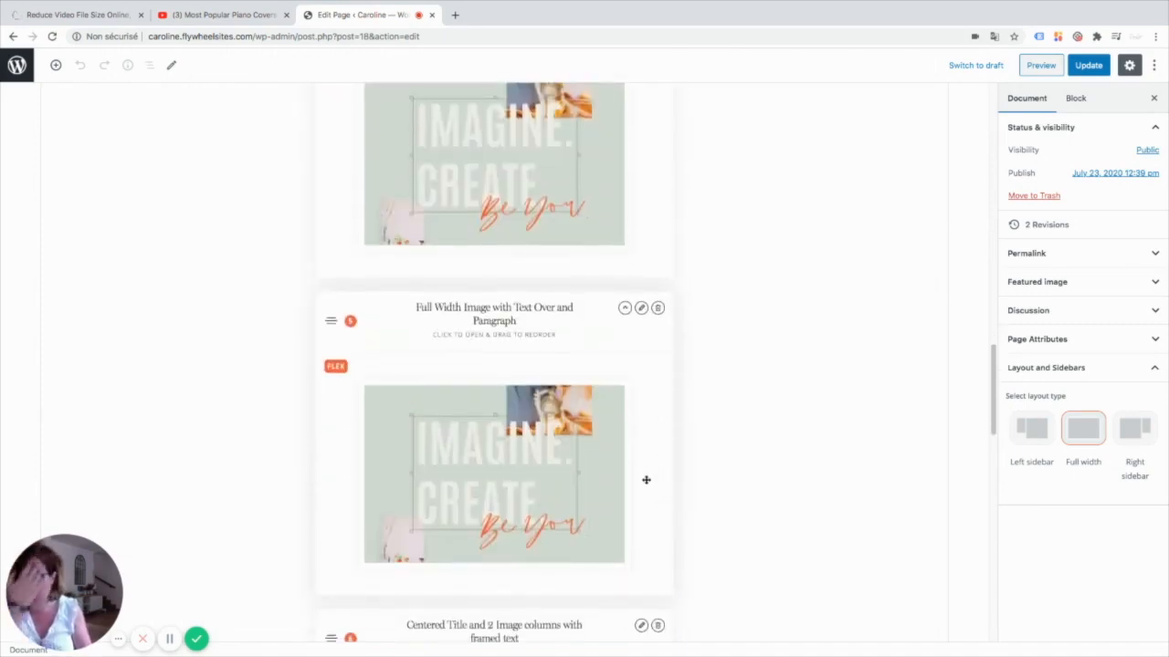
scroll(611, 493, down, 3)
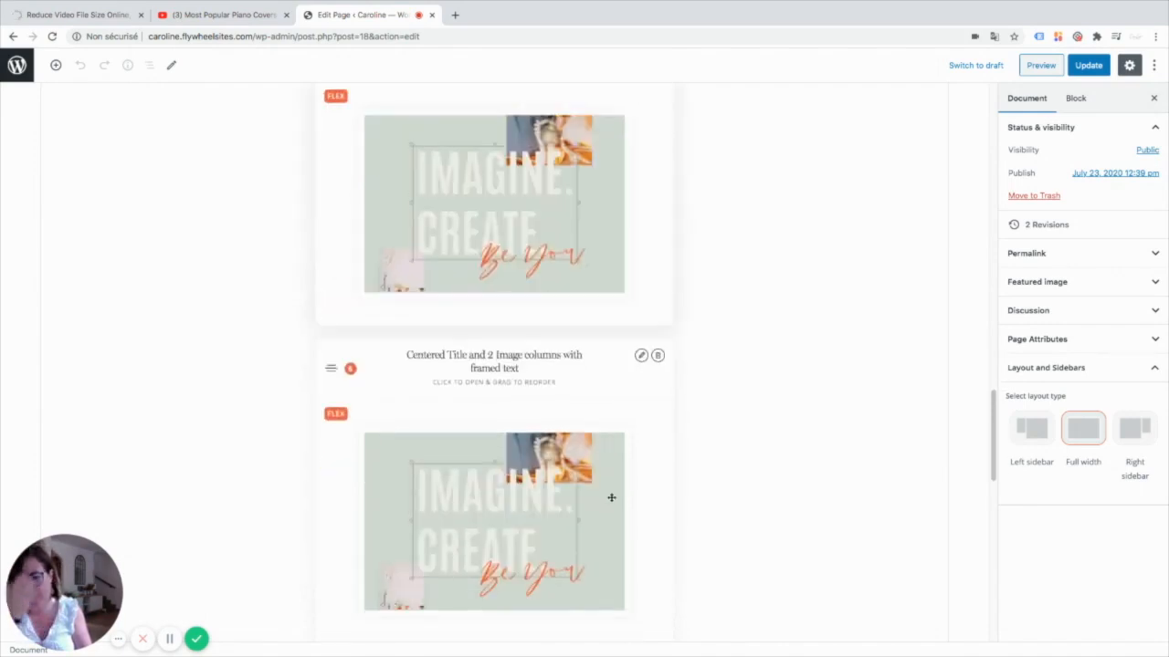
scroll(595, 554, down, 5)
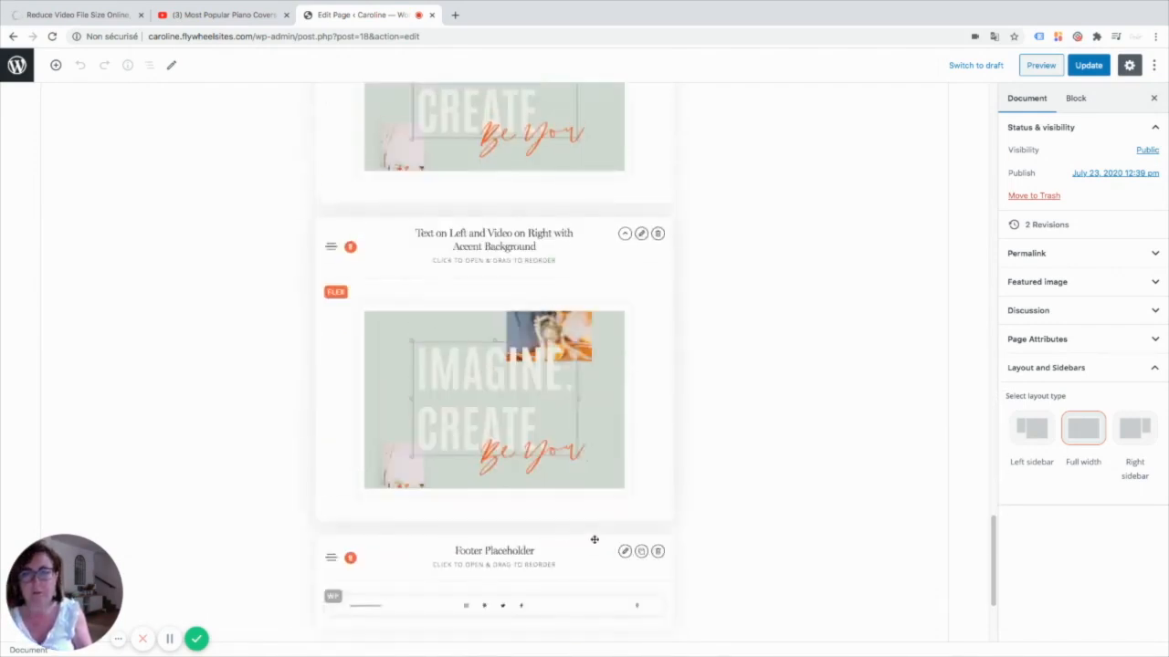
scroll(591, 548, down, 2)
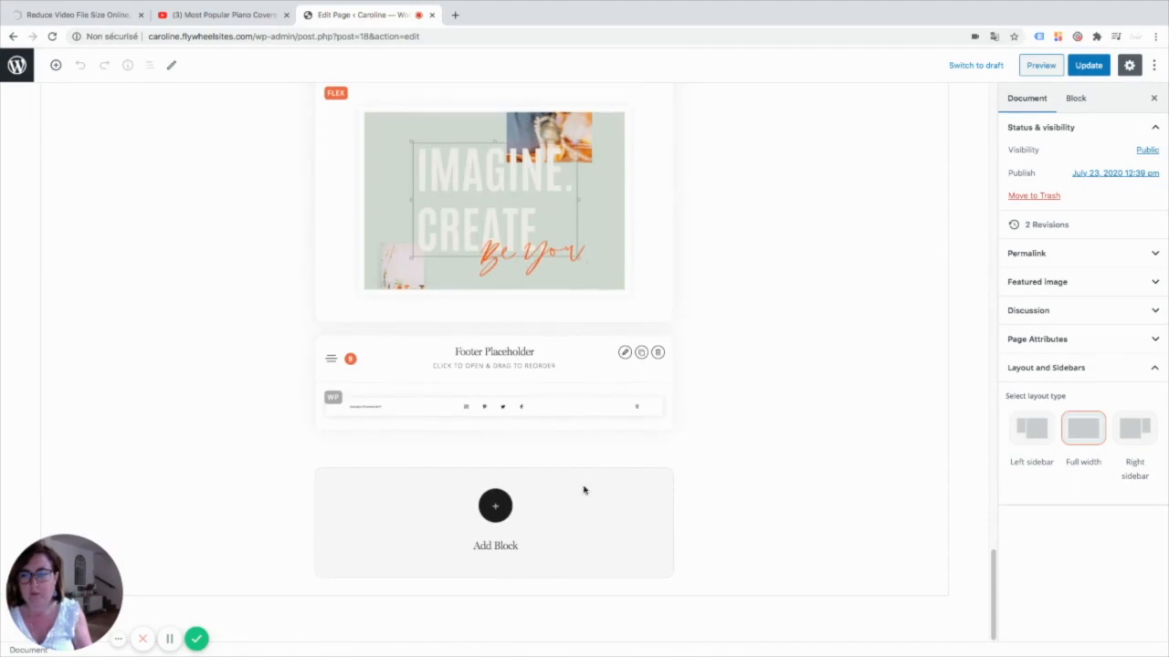
click(494, 508)
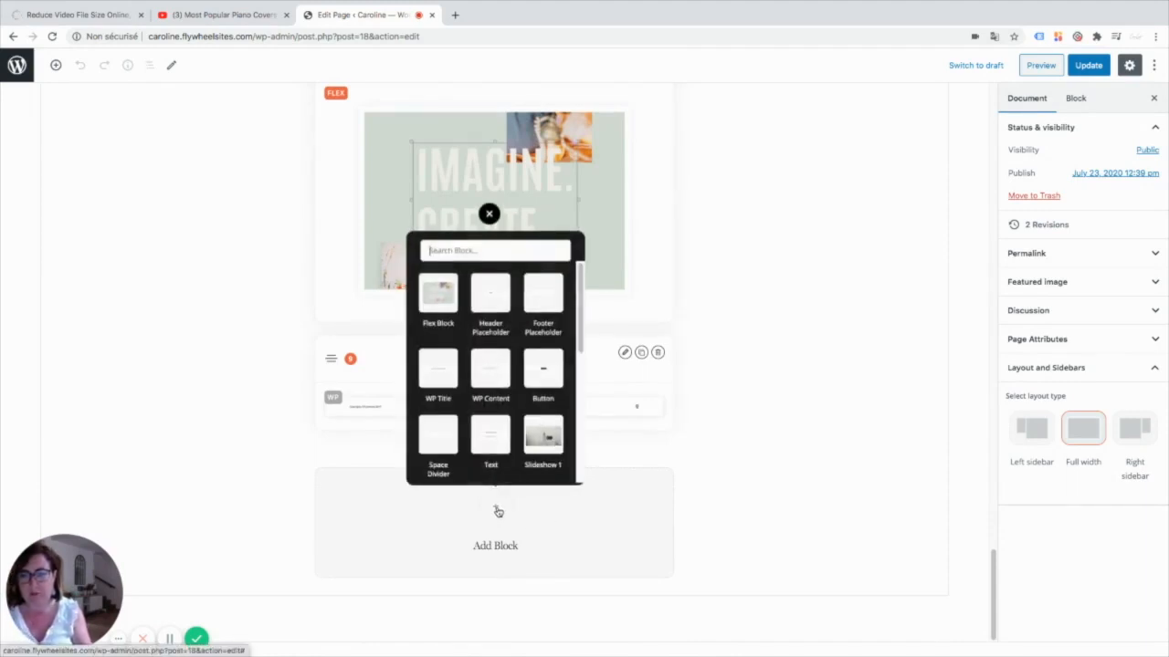
click(438, 297)
scroll(600, 473, down, 2)
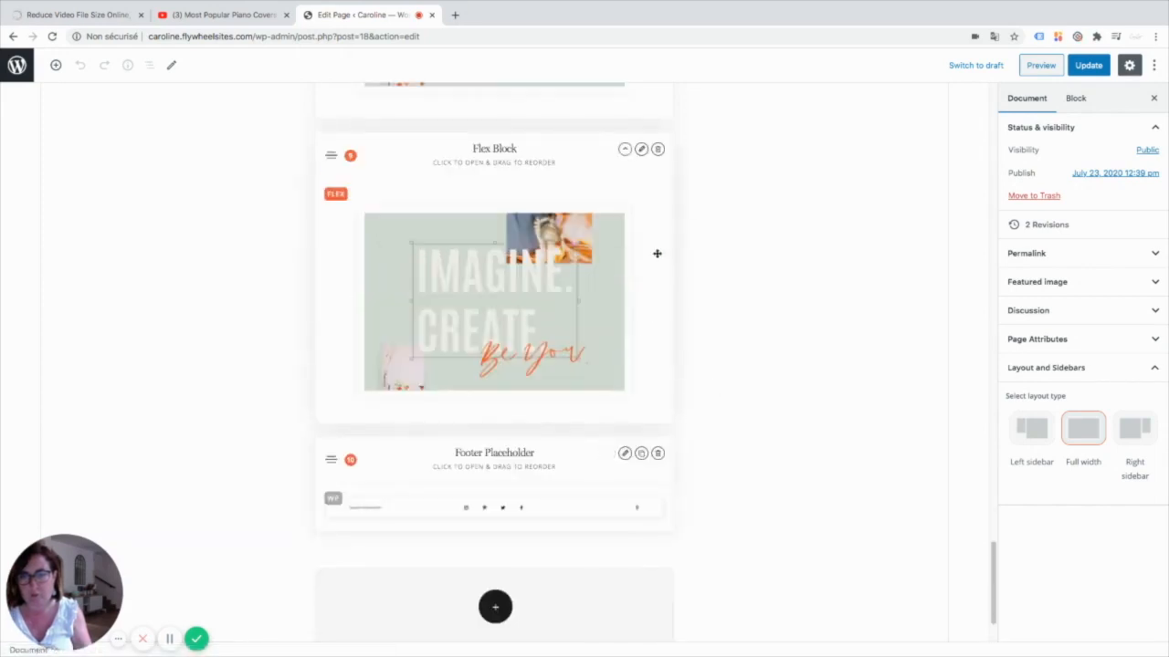
Step: Open the new Flex Block's builder and apply the "1 Link - 3 Columns with Image and Text" template from the Links category
click(641, 149)
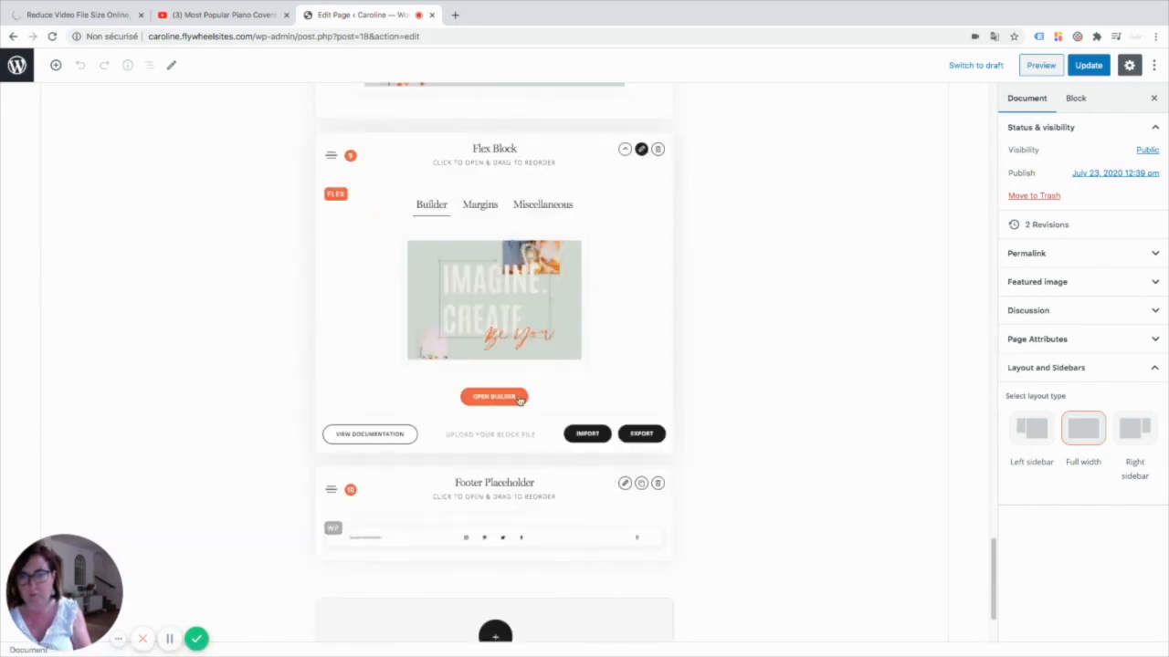
click(516, 399)
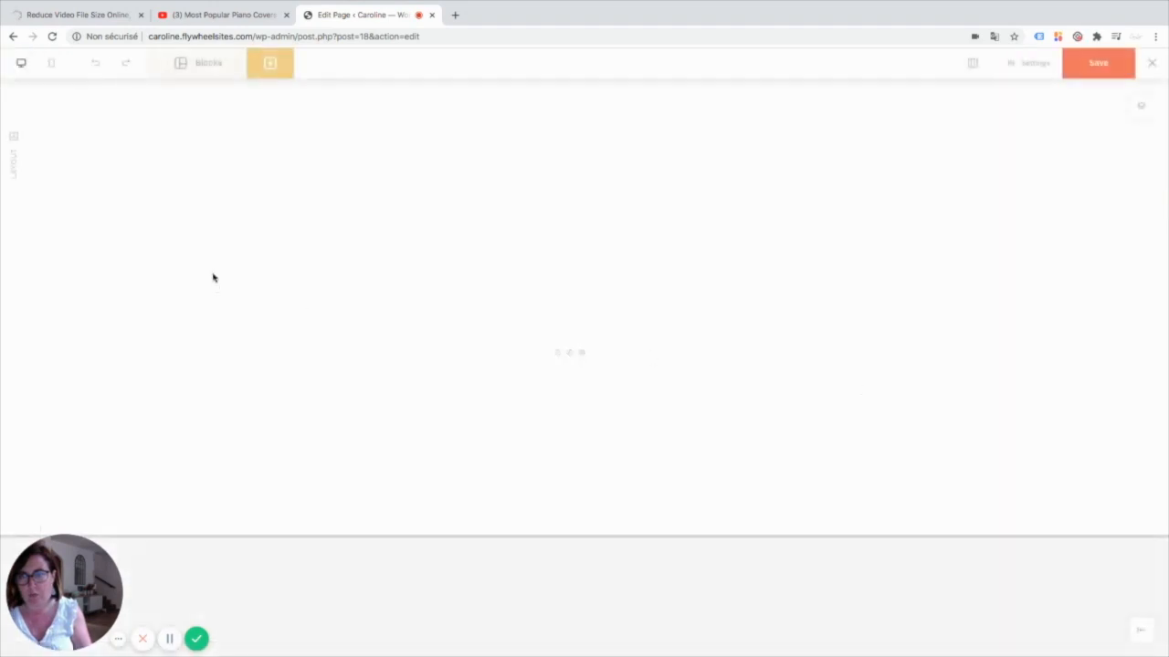
click(215, 62)
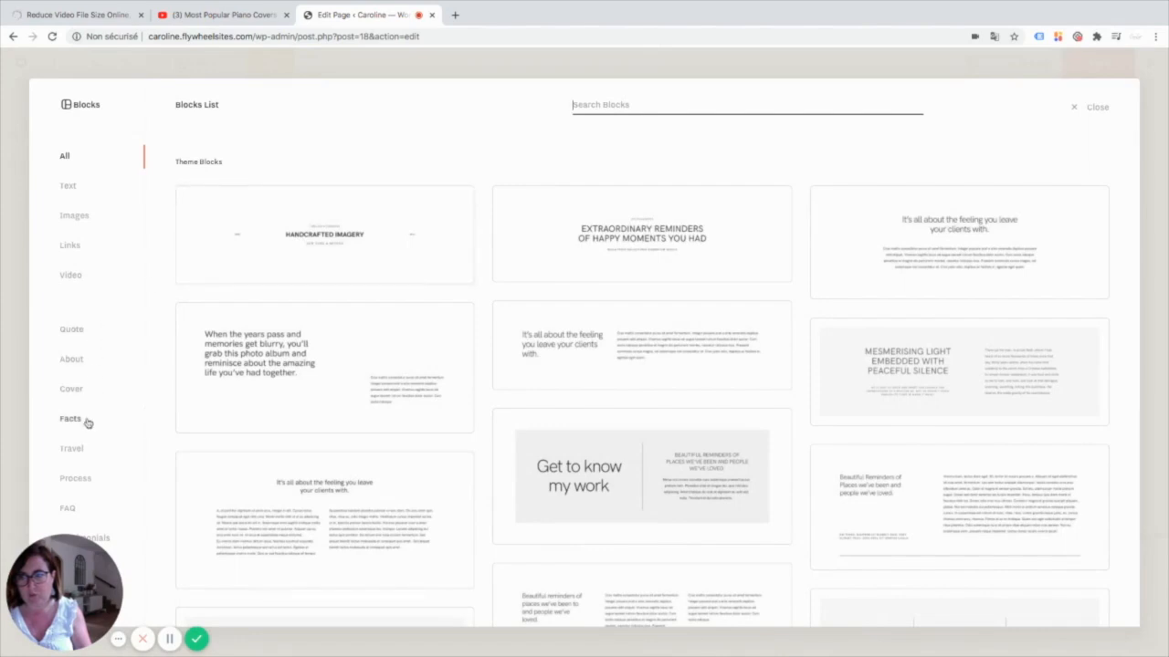
click(69, 245)
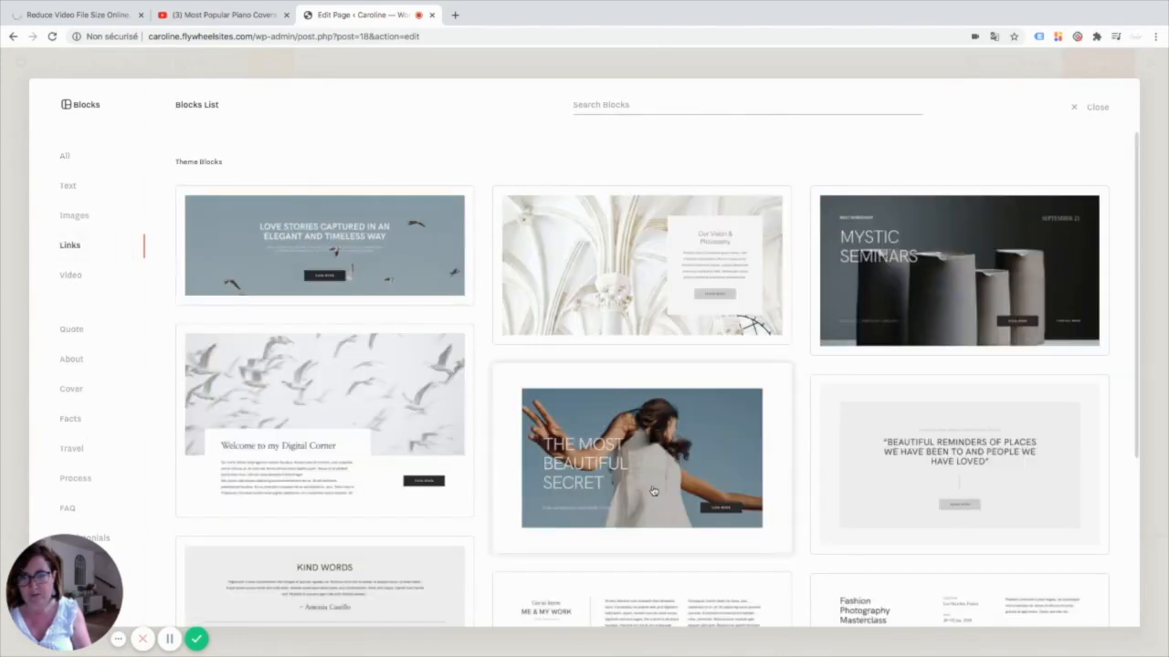
scroll(653, 489, down, 4)
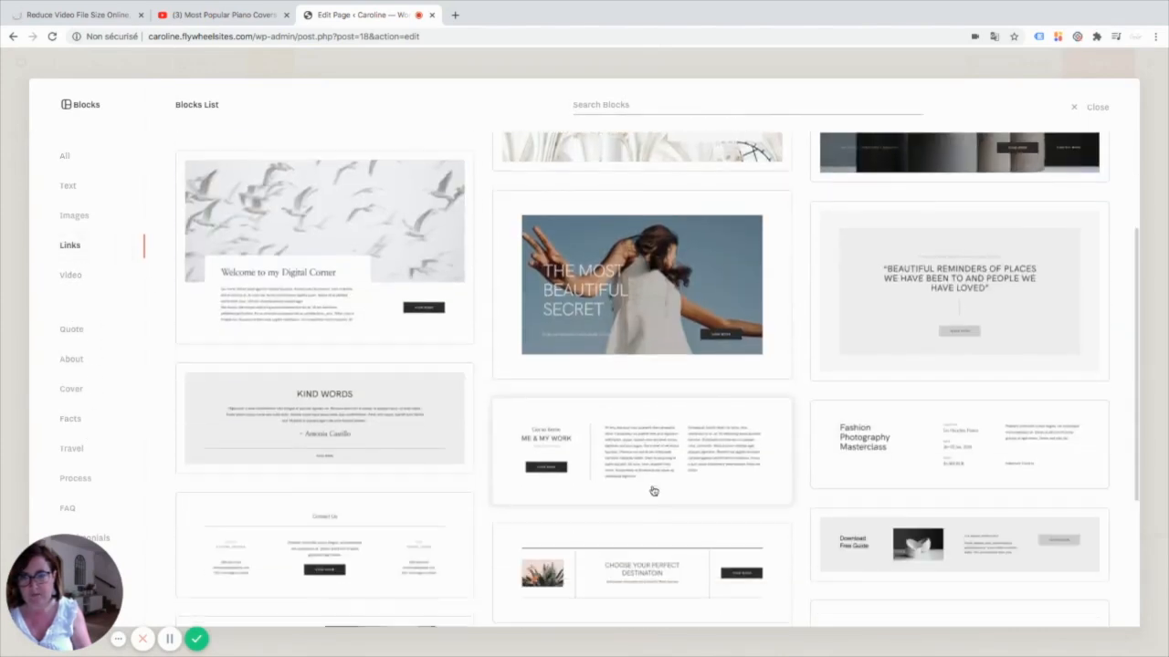
click(641, 548)
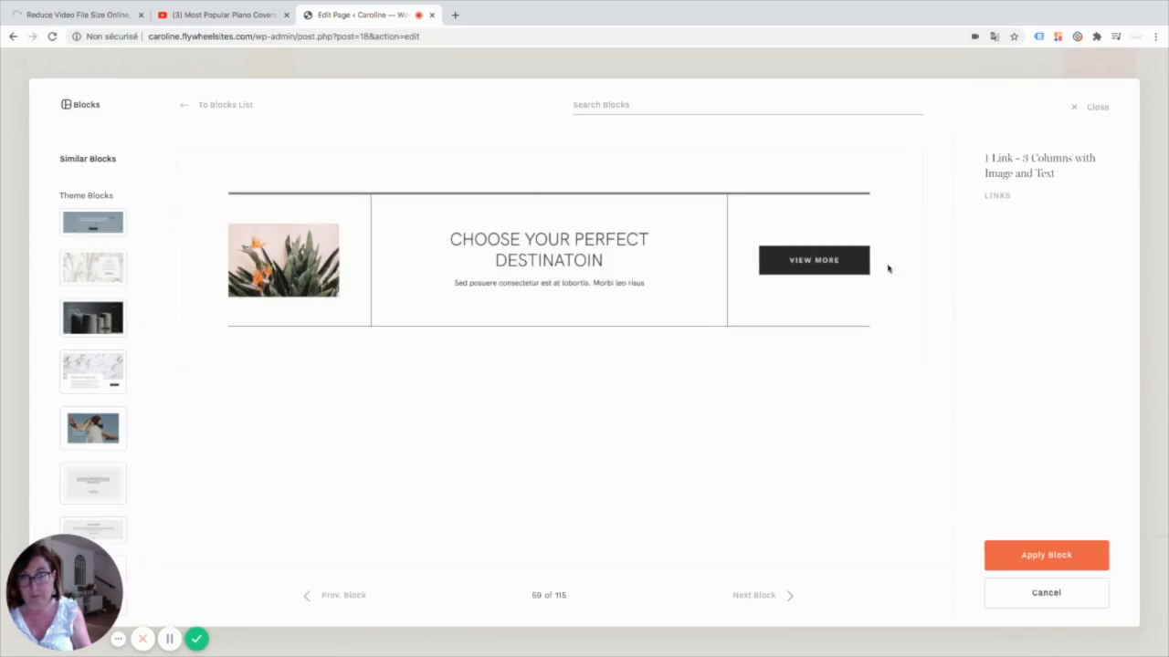
click(1046, 555)
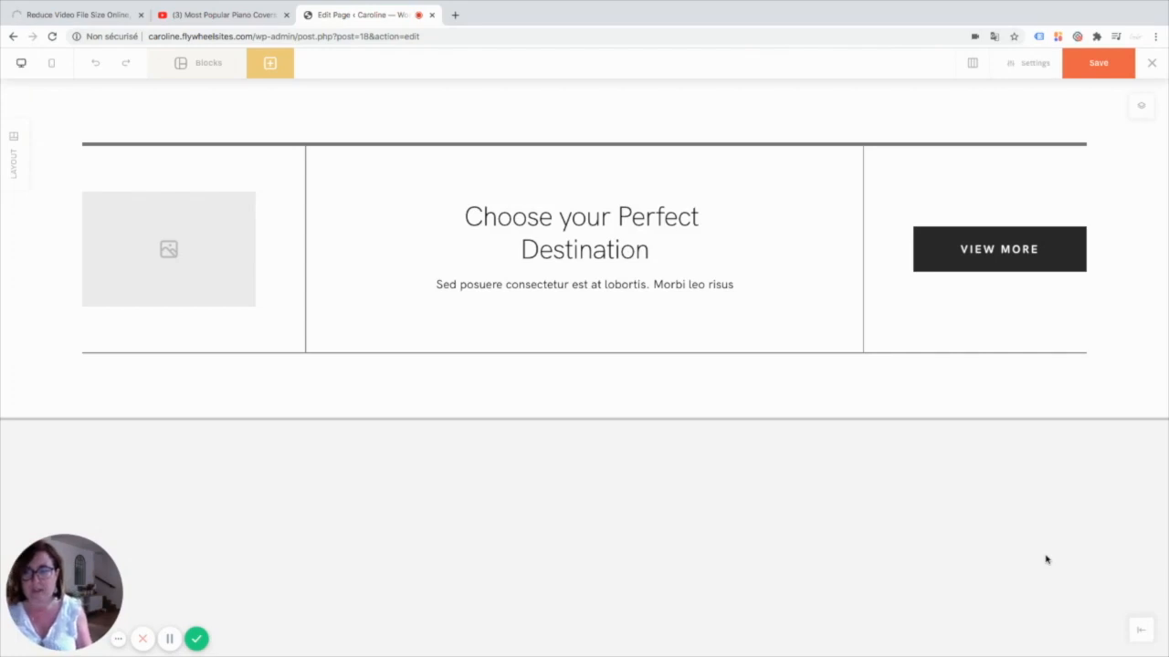
Step: Examine the template's mobile layout, including its image and Message group, and close the builder without saving
click(52, 67)
scroll(251, 349, down, 1)
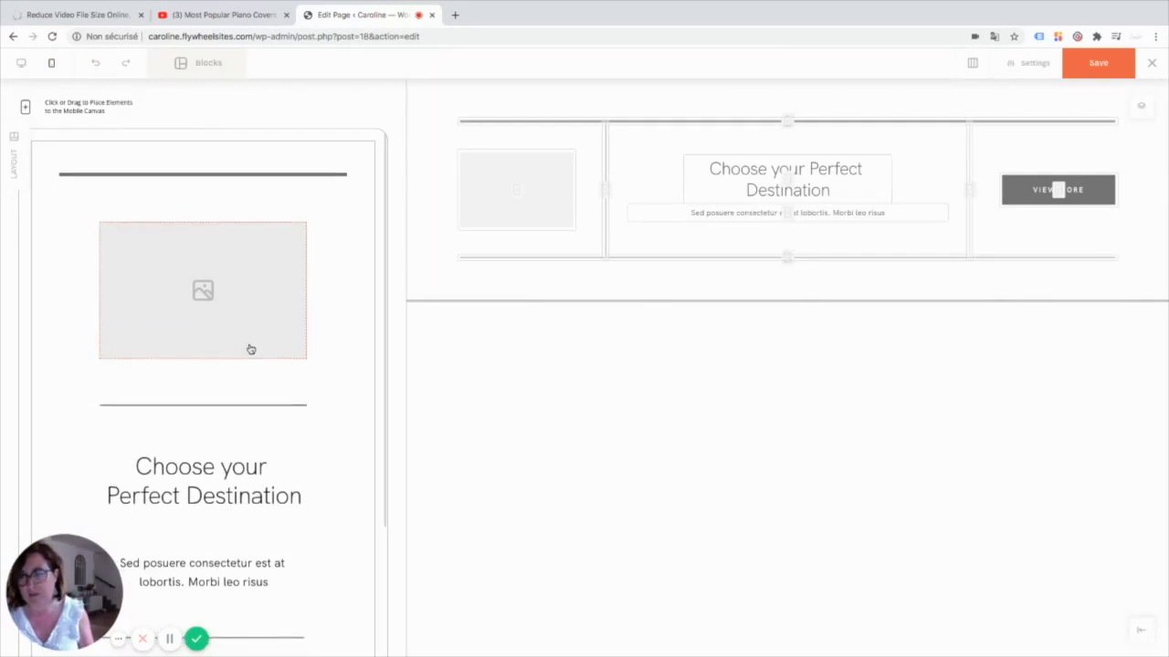
scroll(251, 349, down, 3)
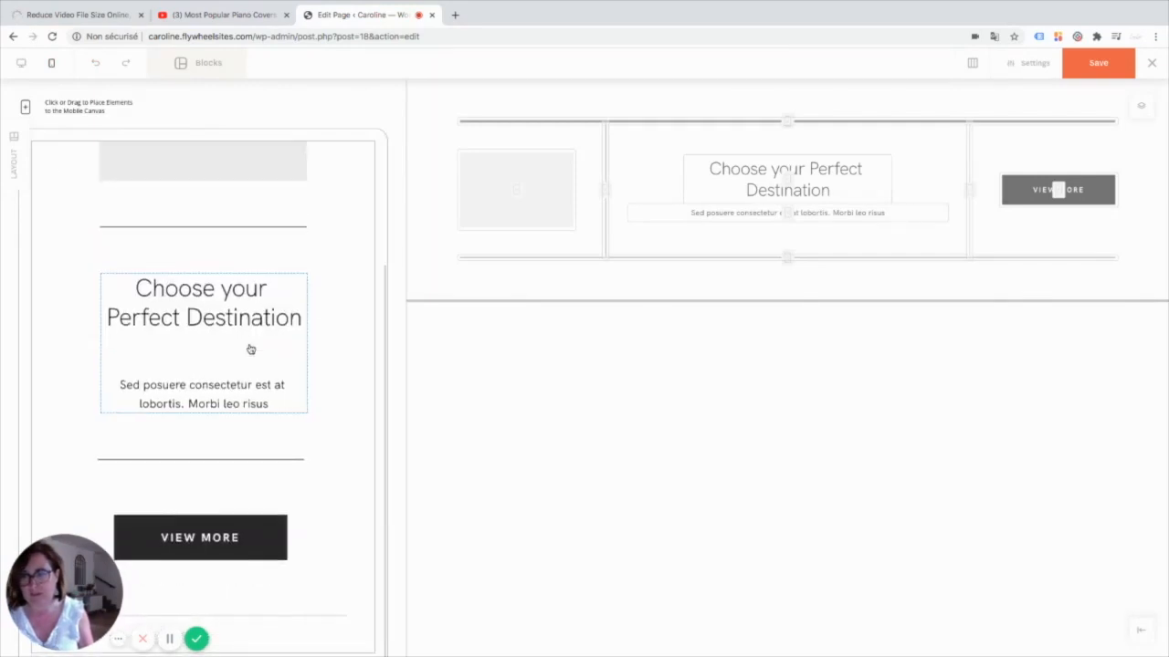
scroll(251, 348, up, 3)
click(225, 319)
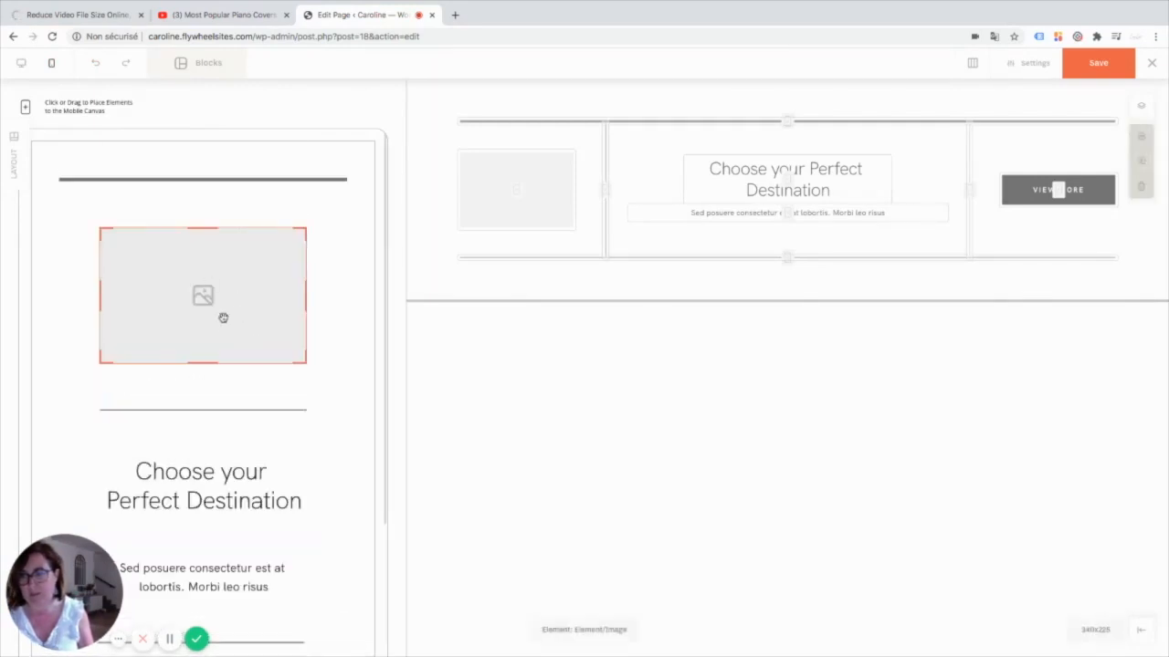
click(213, 531)
scroll(251, 562, down, 2)
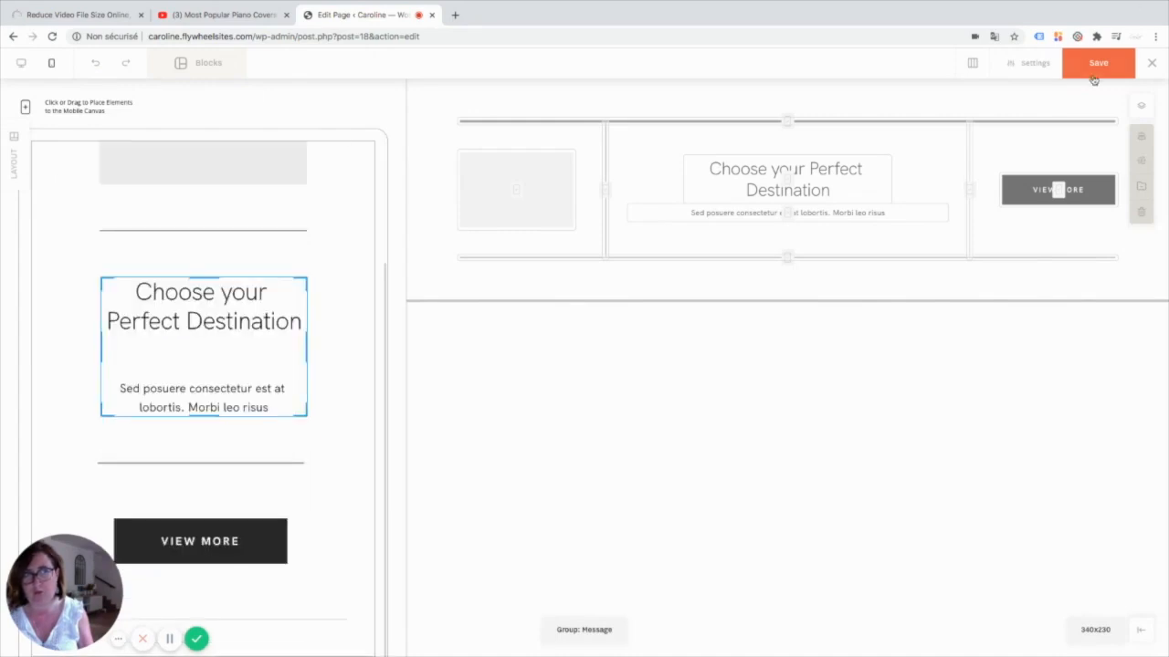
click(1149, 63)
click(645, 405)
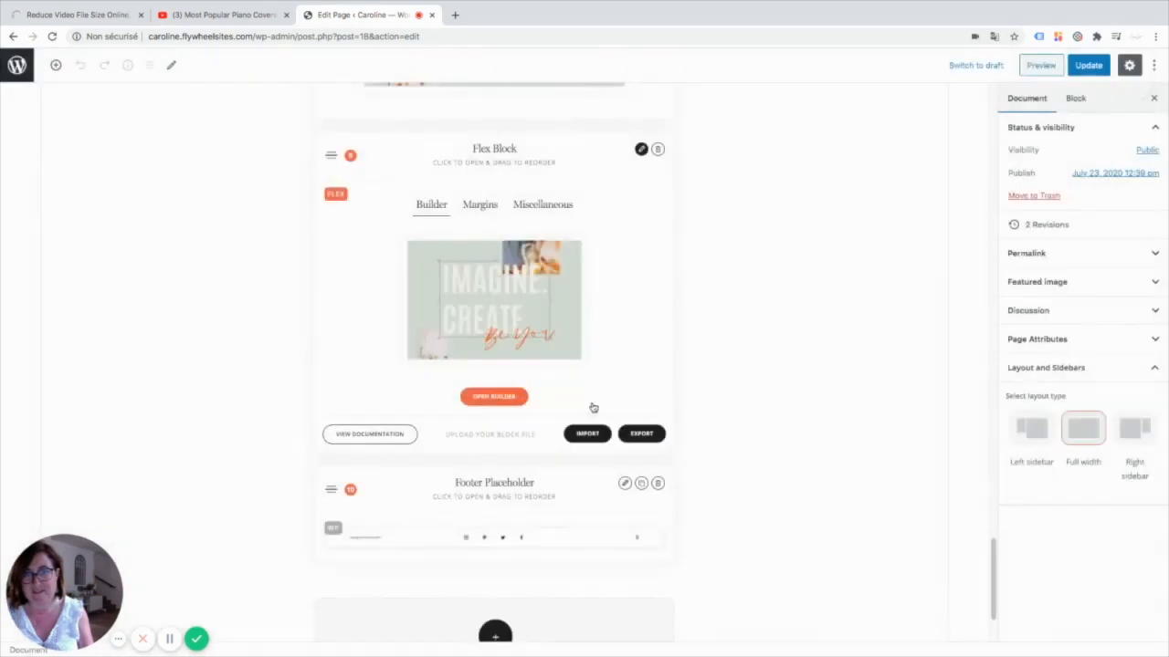
Step: Open the new Flex Block's builder and apply the "Multiple Images - 3 Cards List with Text" template from the block library
click(506, 399)
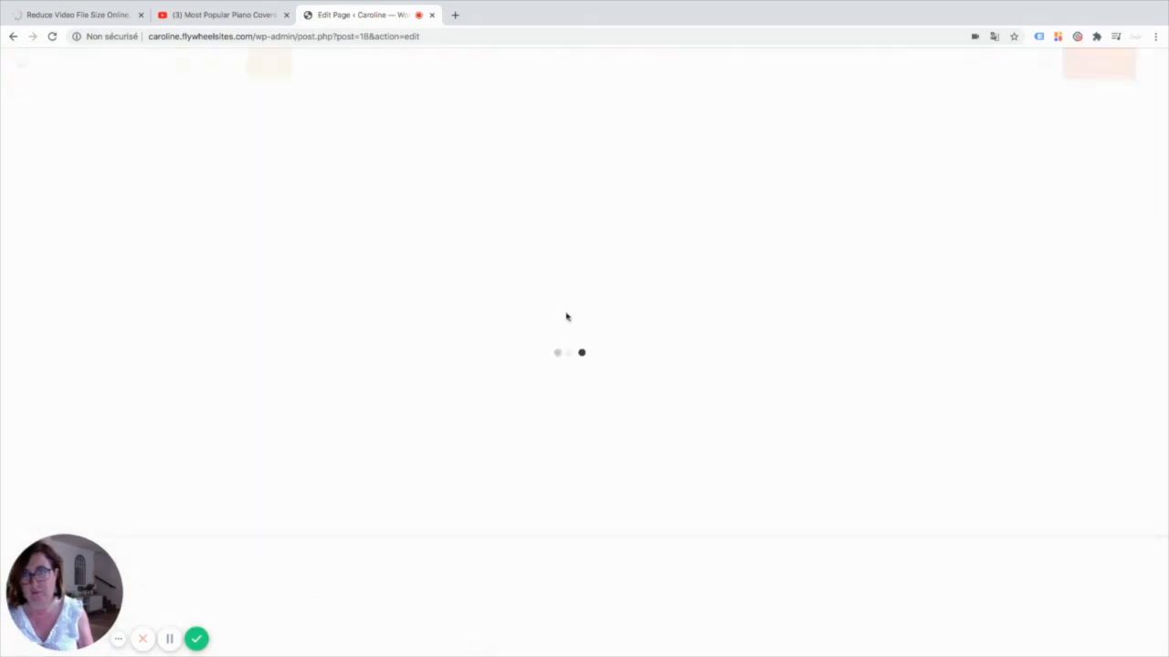
click(190, 65)
scroll(456, 320, down, 5)
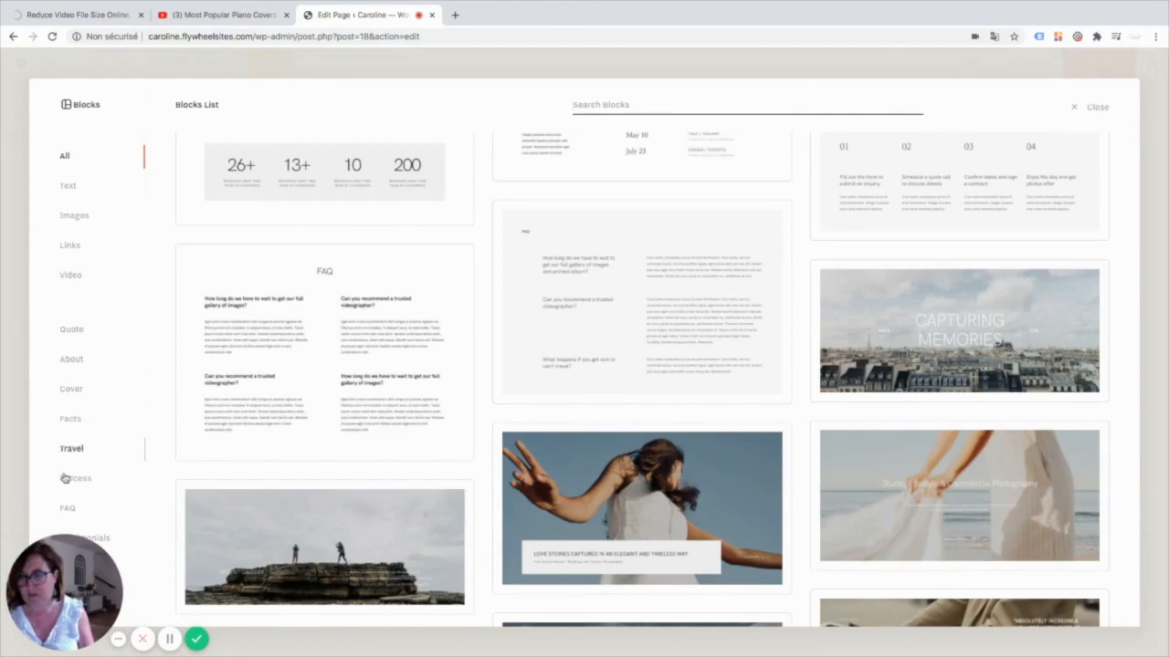
click(66, 507)
scroll(780, 378, down, 3)
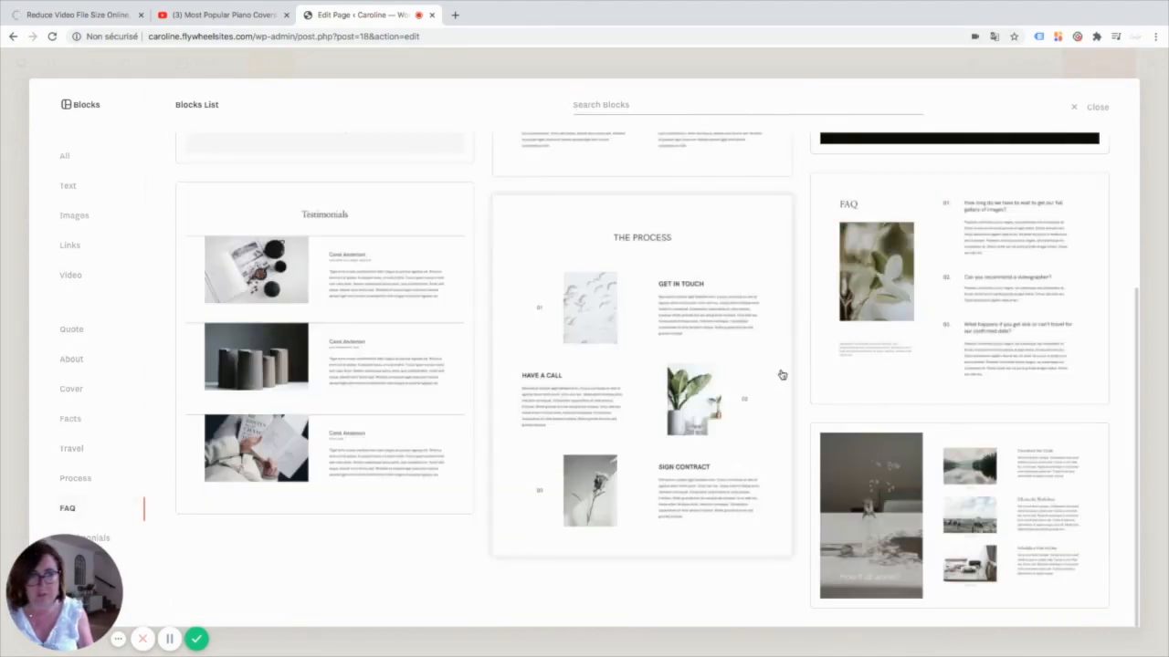
click(973, 524)
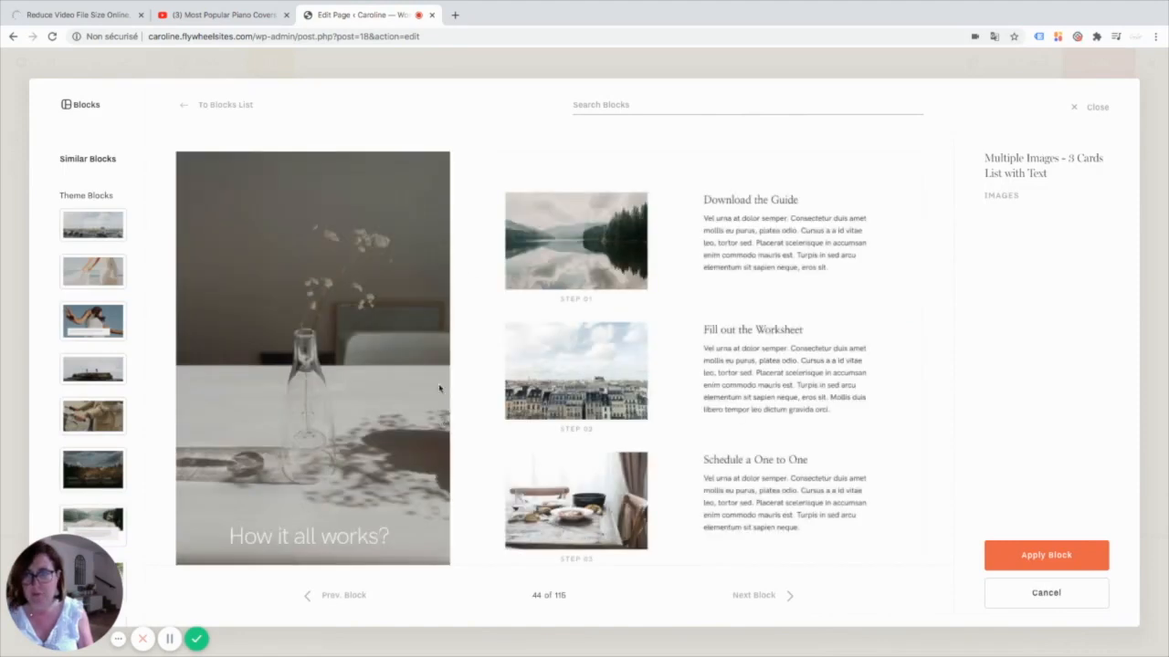
click(1048, 554)
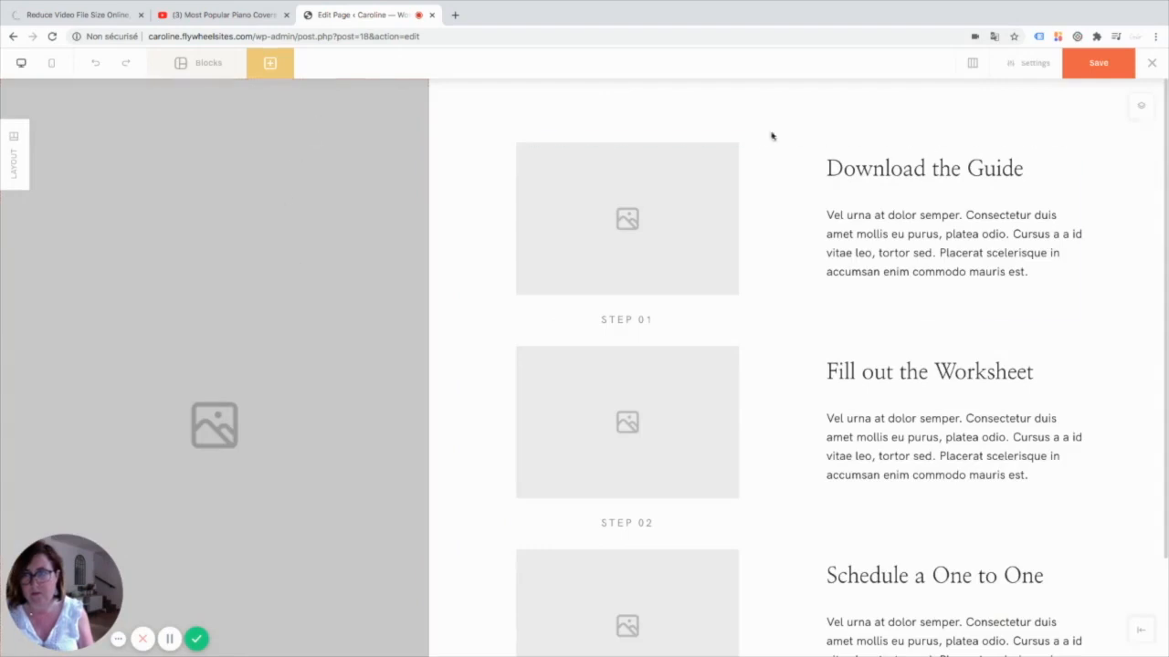
Step: Examine the mobile layout of the three-card template down to its last card, and return to the desktop view
click(53, 64)
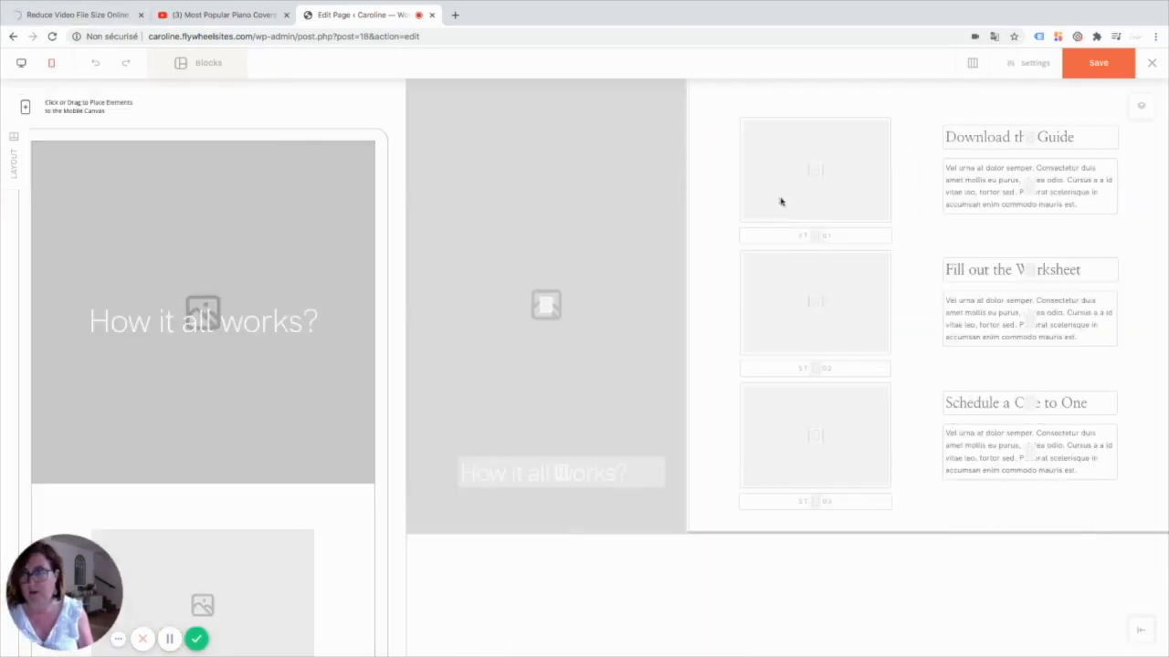
scroll(316, 552, down, 10)
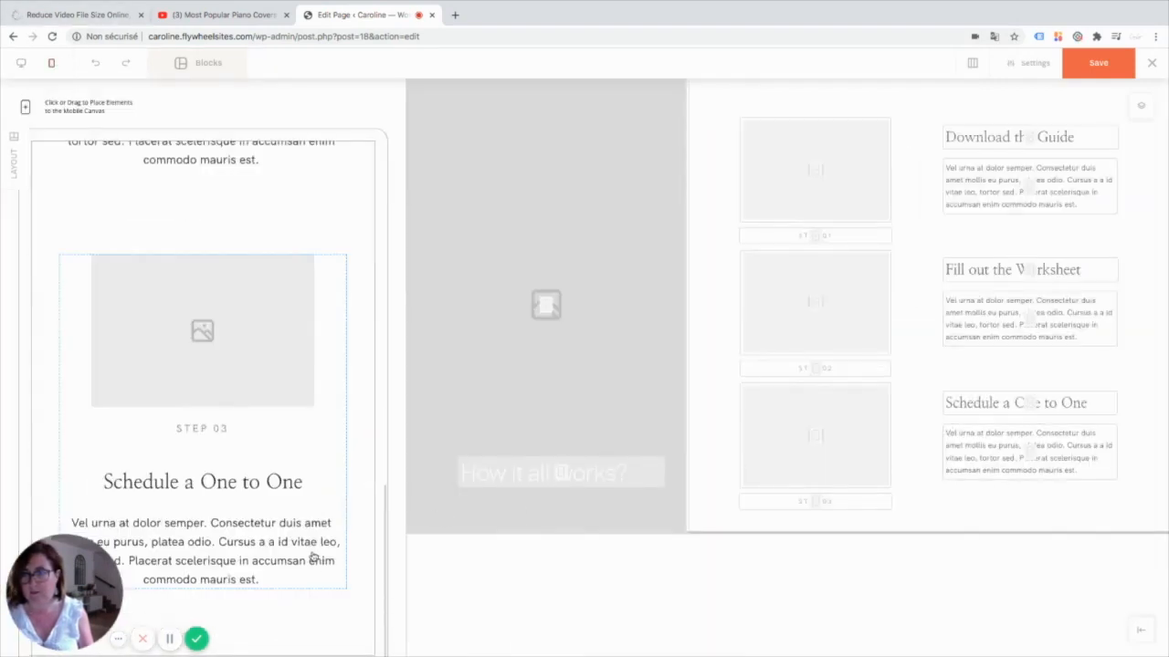
scroll(316, 551, up, 10)
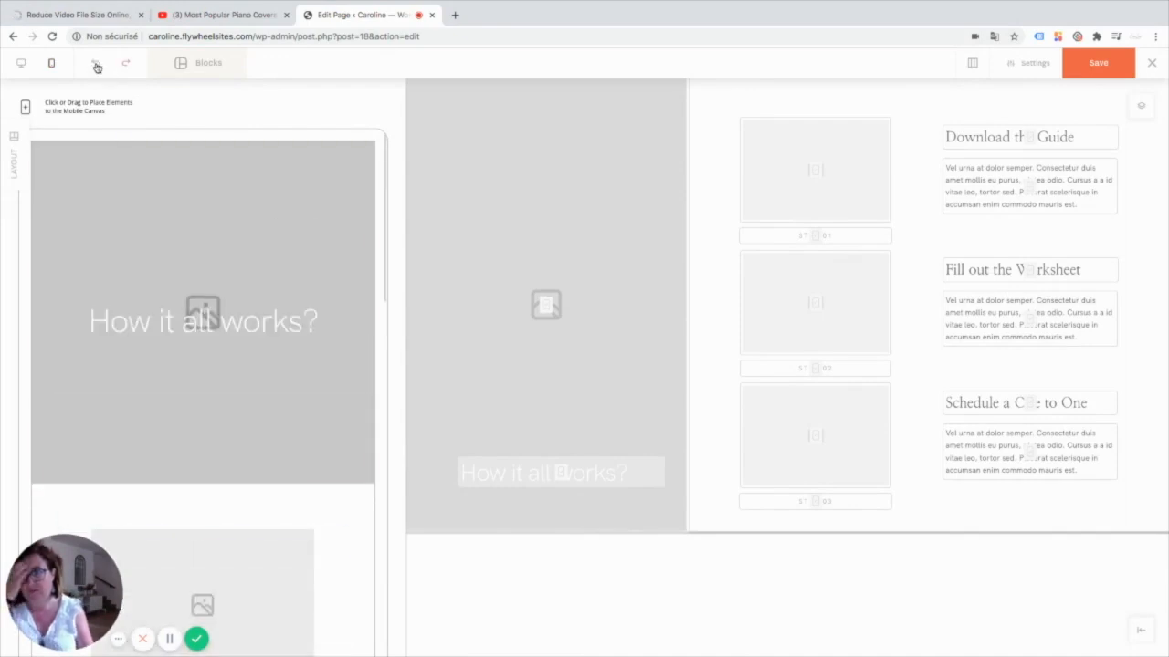
click(21, 63)
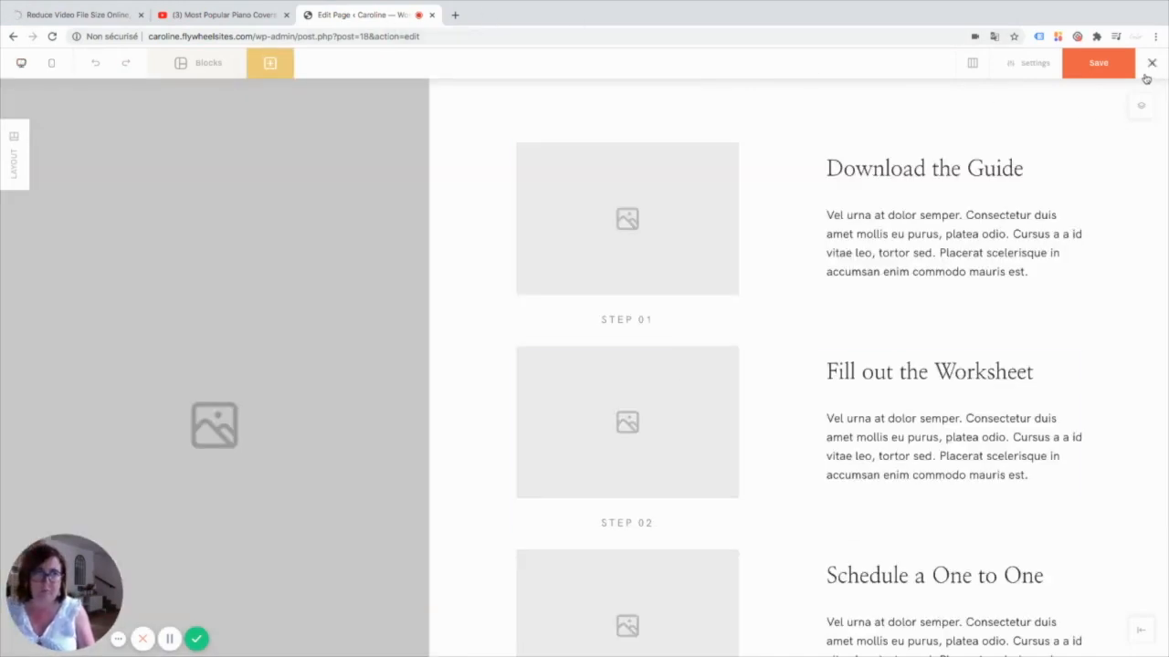
Step: Apply the "Download Free Guide" template with image, text and button from the Links category in place of the current one
click(204, 68)
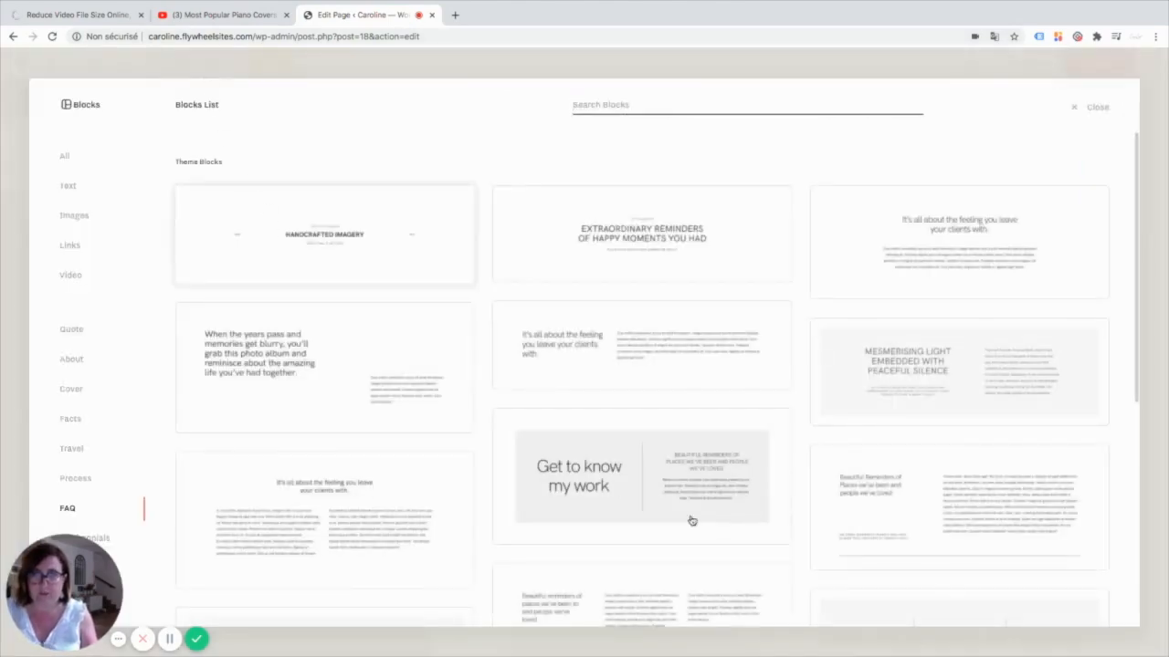
scroll(715, 517, down, 2)
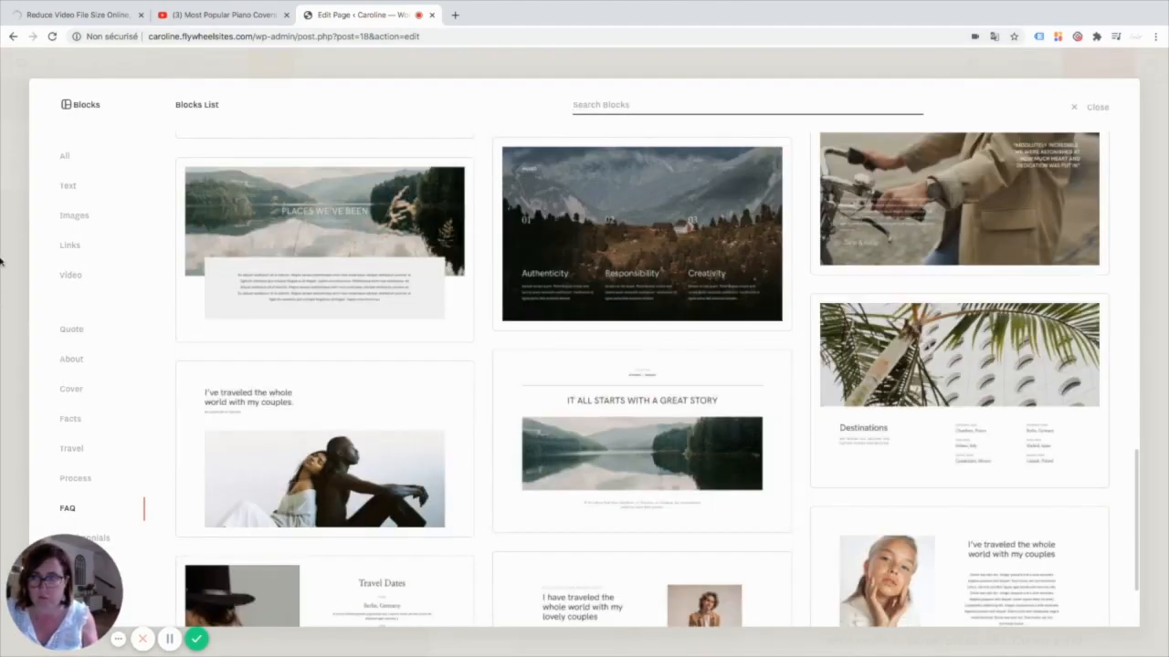
click(72, 246)
scroll(642, 355, down, 5)
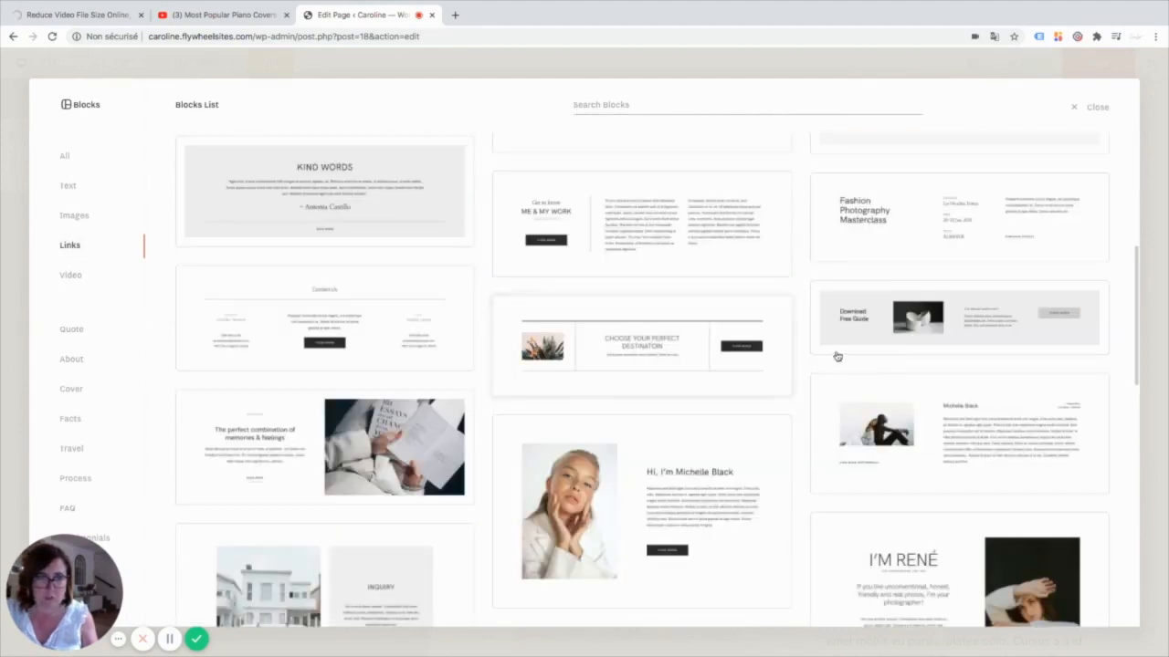
click(1000, 332)
click(1078, 555)
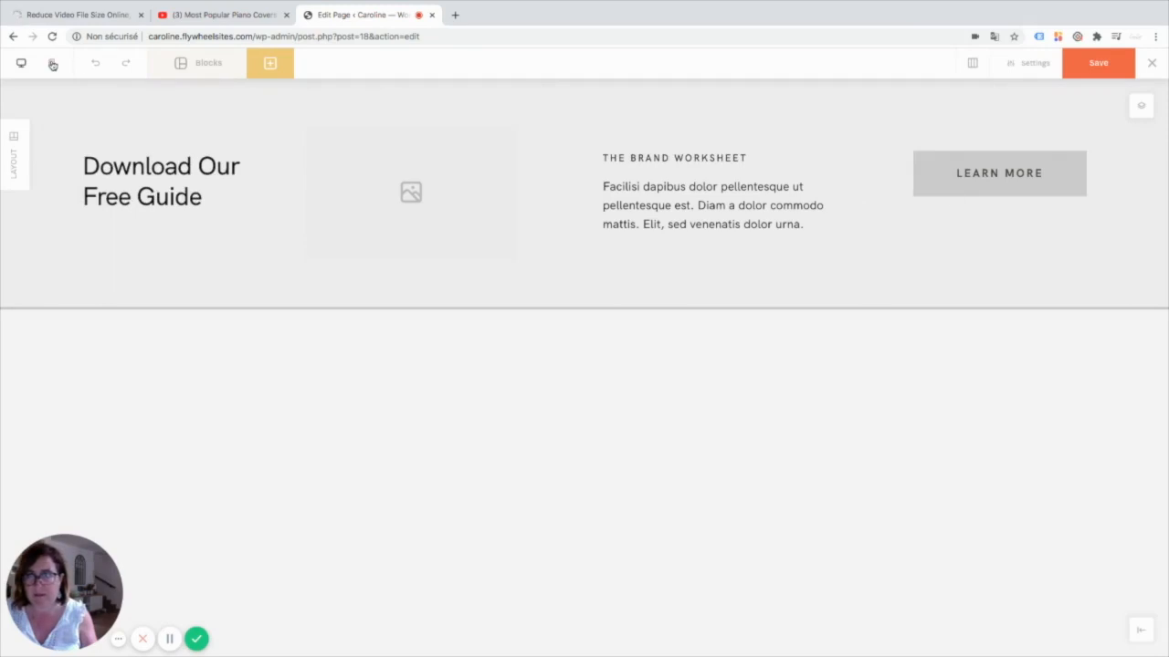
Step: Examine the free-guide template's mobile layout, and close the builder discarding the changes
click(51, 62)
scroll(260, 565, down, 1)
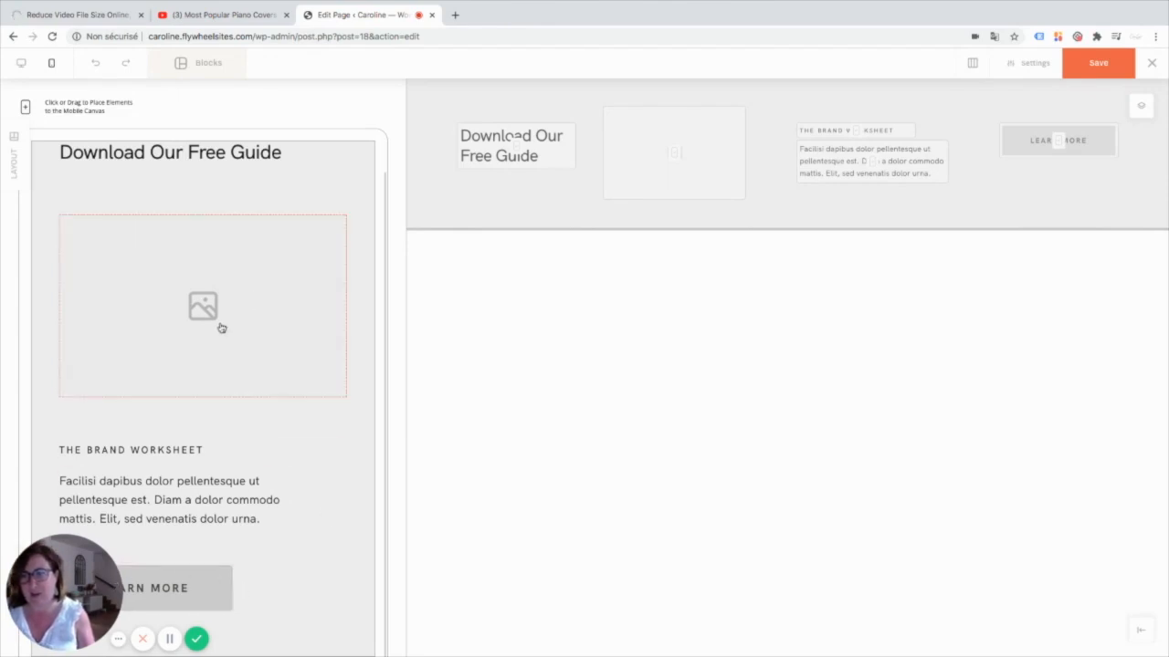
scroll(222, 326, up, 1)
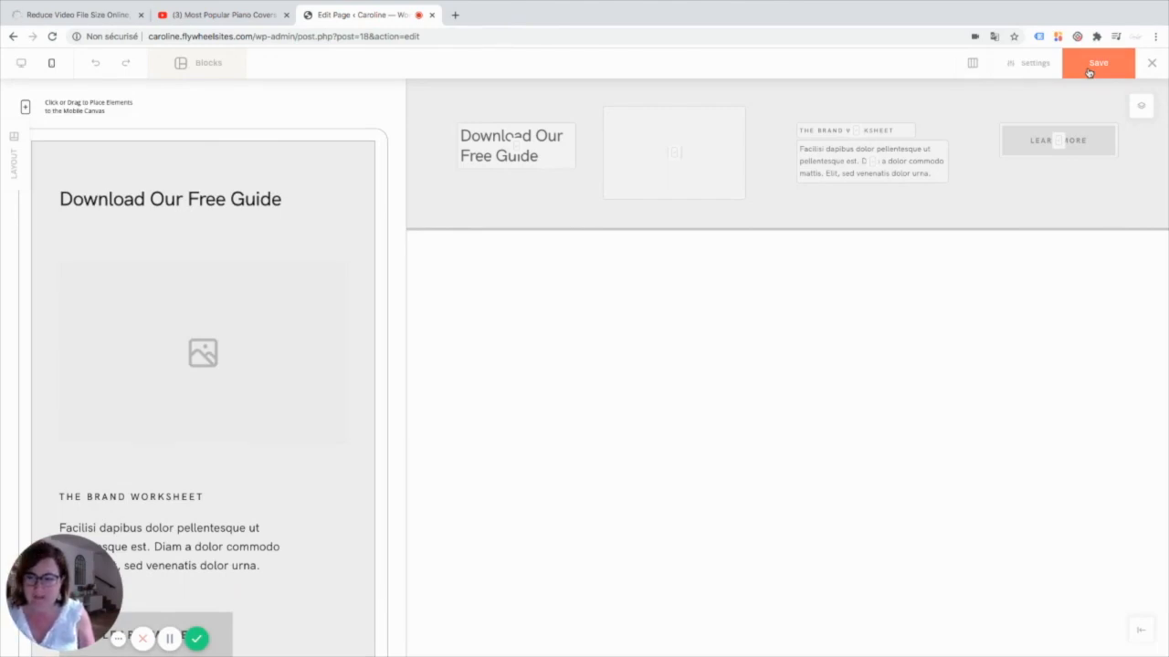
click(1155, 63)
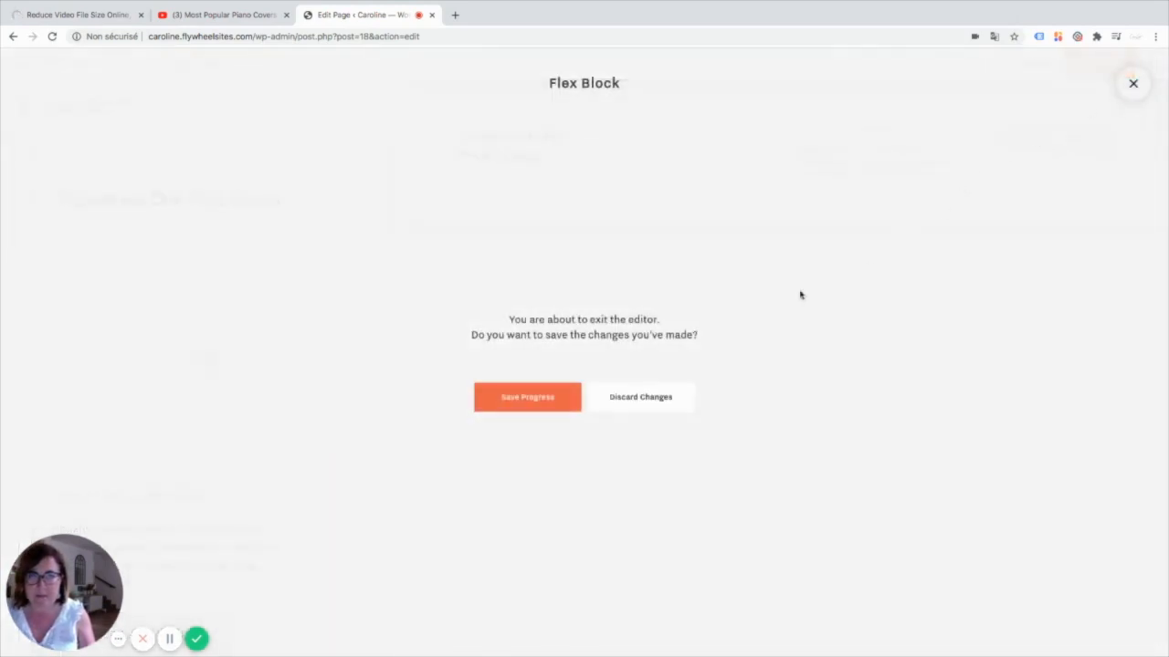
click(643, 402)
Step: Expand the "Fullscreen Image with Card and Text" block near the beginning of the page layout and open its builder
scroll(666, 350, up, 20)
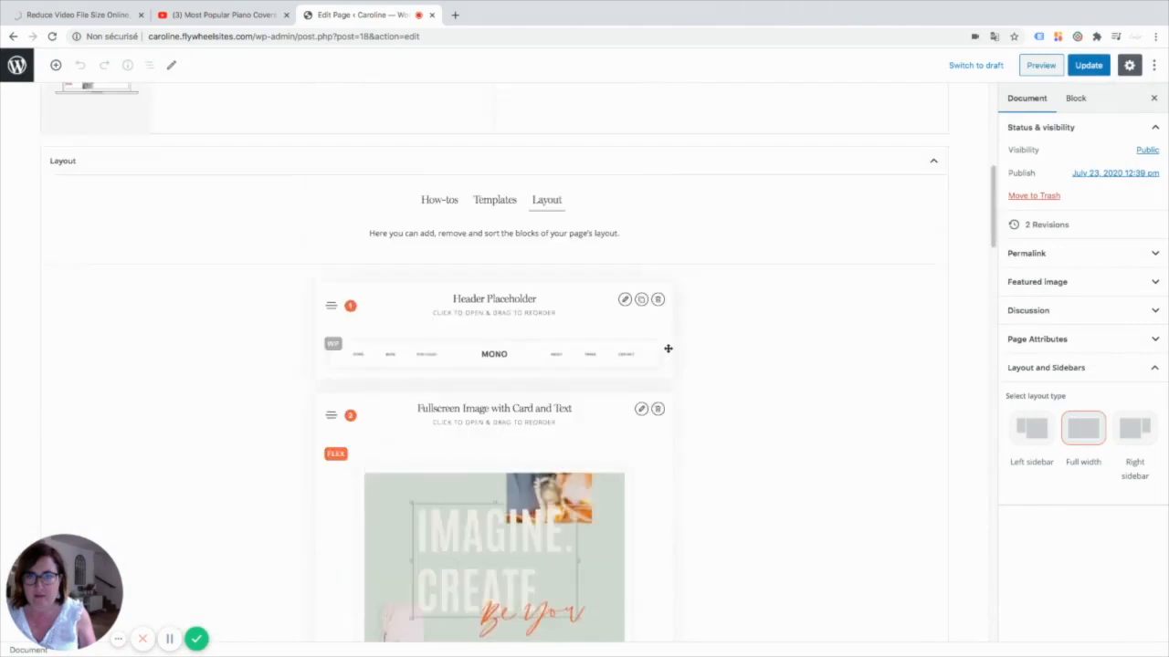
scroll(665, 356, down, 5)
scroll(637, 406, down, 1)
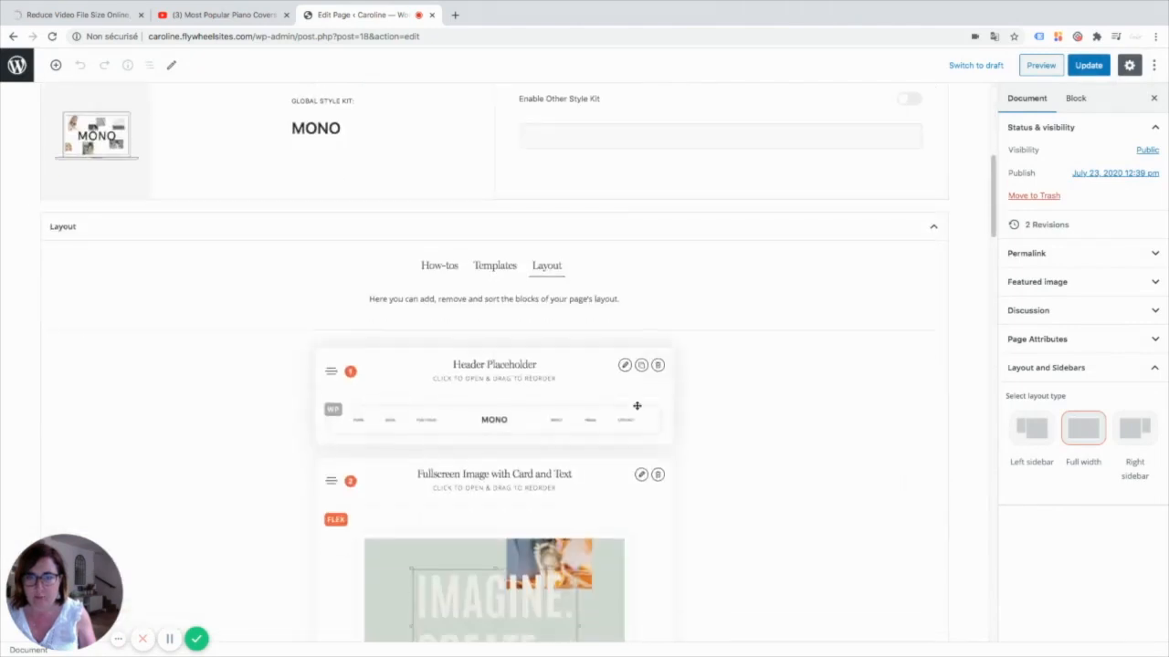
click(641, 474)
scroll(568, 472, down, 5)
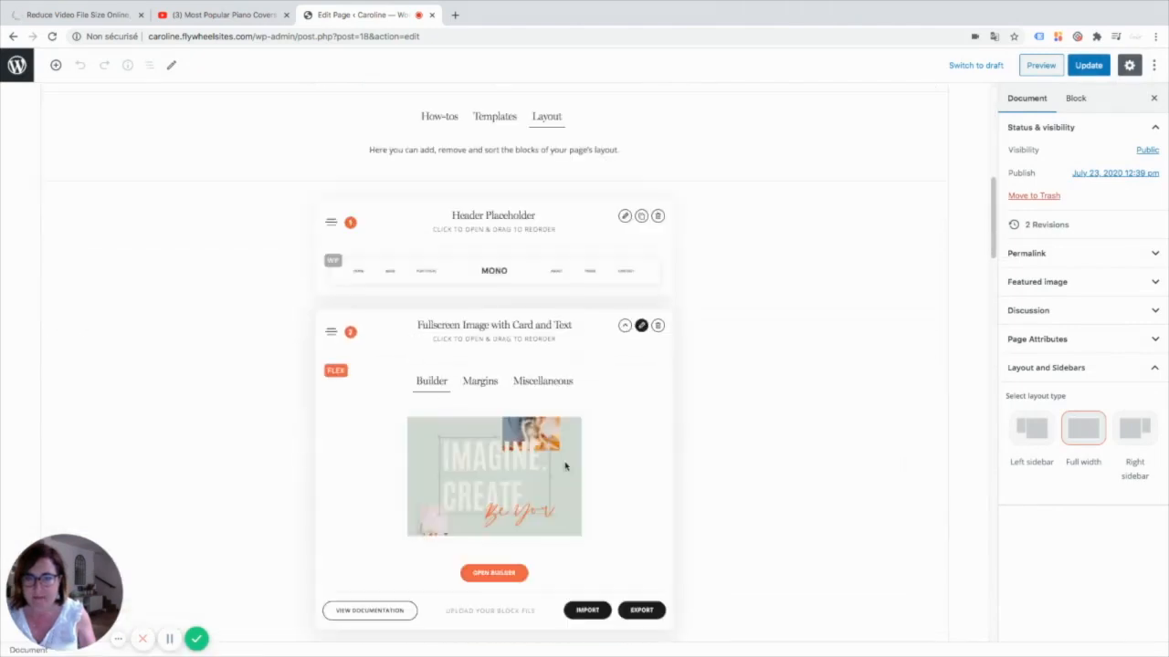
click(507, 571)
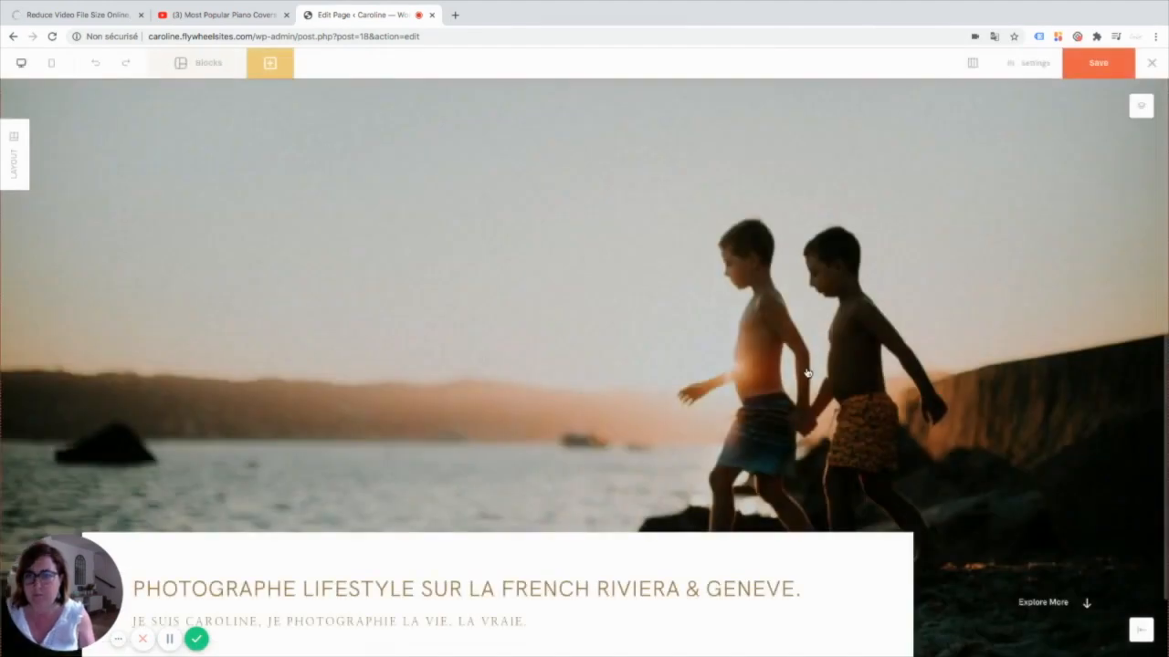